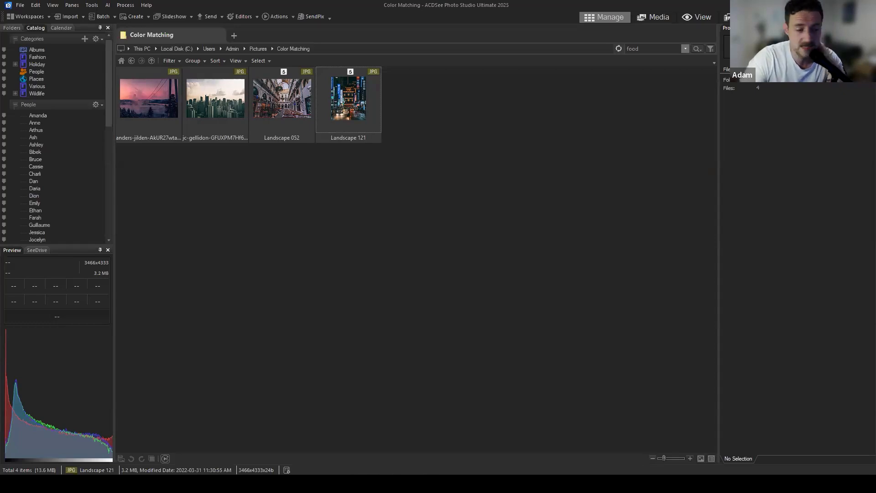
Step: Switch to the browser to view the How to Match Colors event page on ACDSee Connect, and return to ACDSee Photo Studio
{"action": "left_click", "coordinate": [212, 482]}
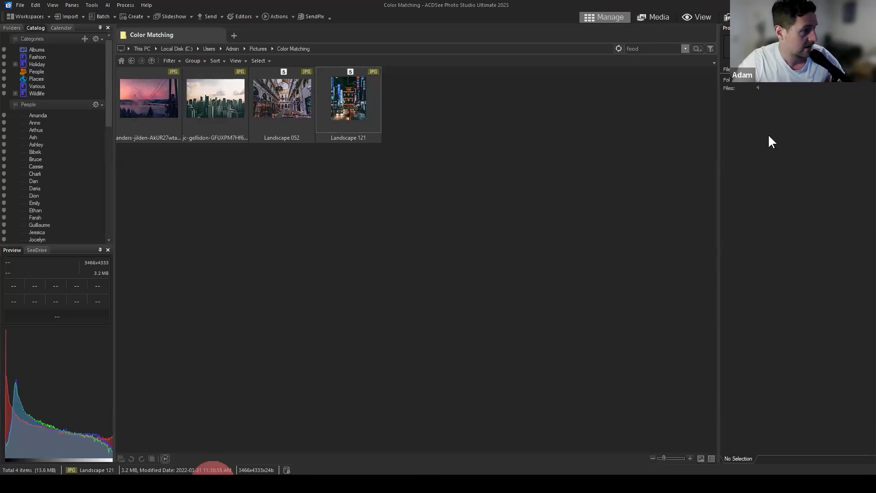
{"action": "left_click", "coordinate": [607, 45]}
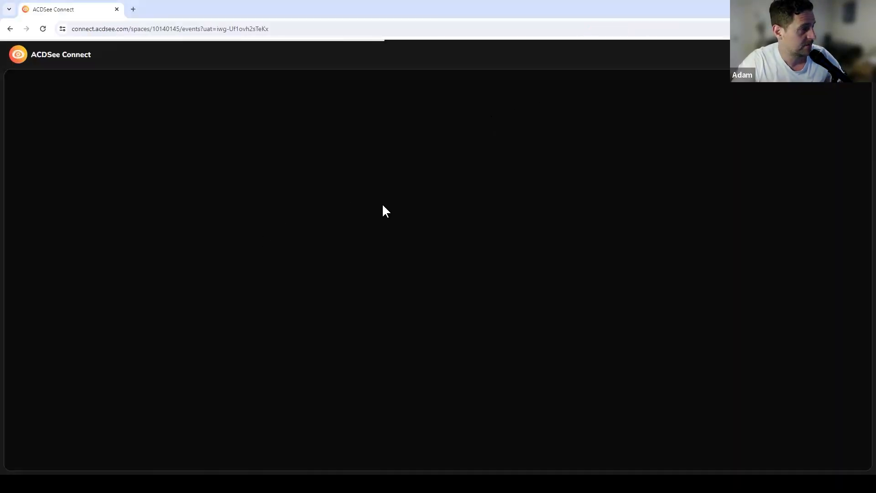
{"action": "left_click", "coordinate": [466, 224]}
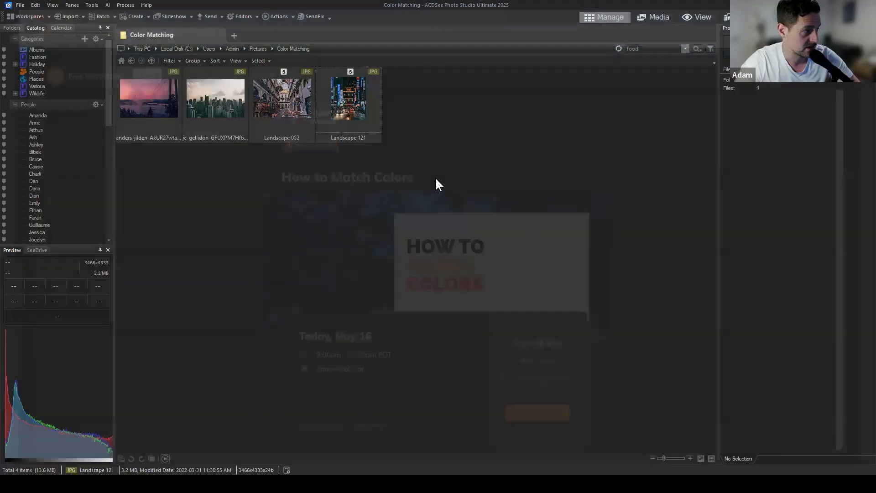
{"action": "left_click", "coordinate": [435, 178]}
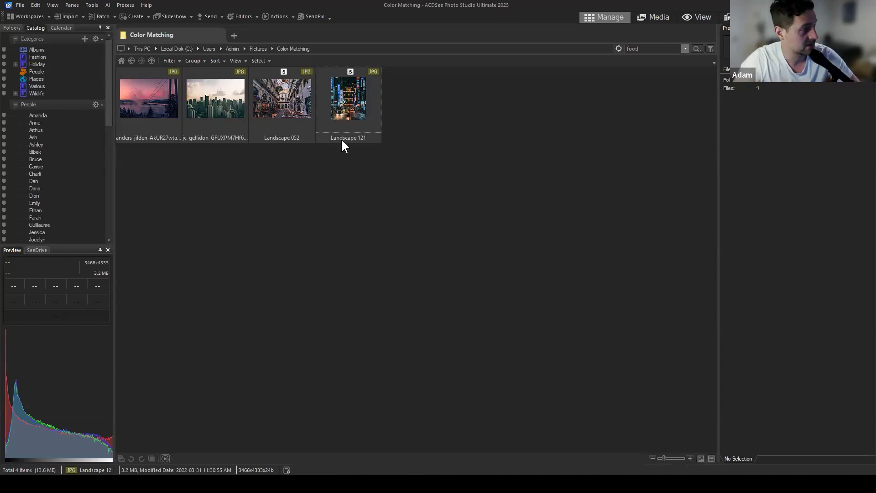
Step: Select the pink bridge photo in the Color Matching folder and show the folder in Filmstrip view
{"action": "left_click", "coordinate": [145, 89]}
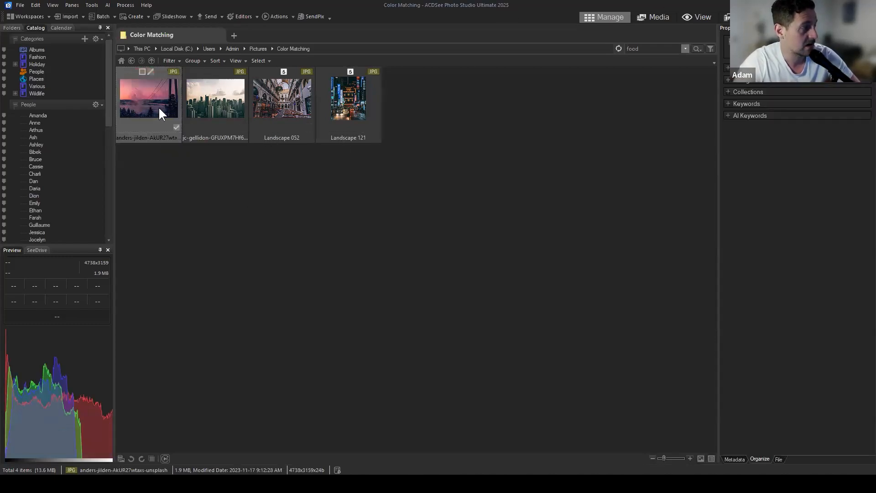
{"action": "left_click", "coordinate": [236, 60]}
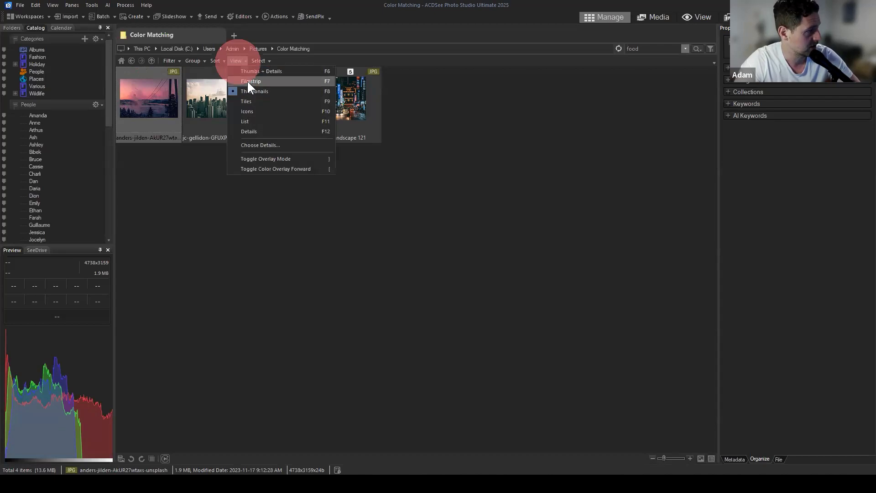
{"action": "left_click", "coordinate": [247, 80]}
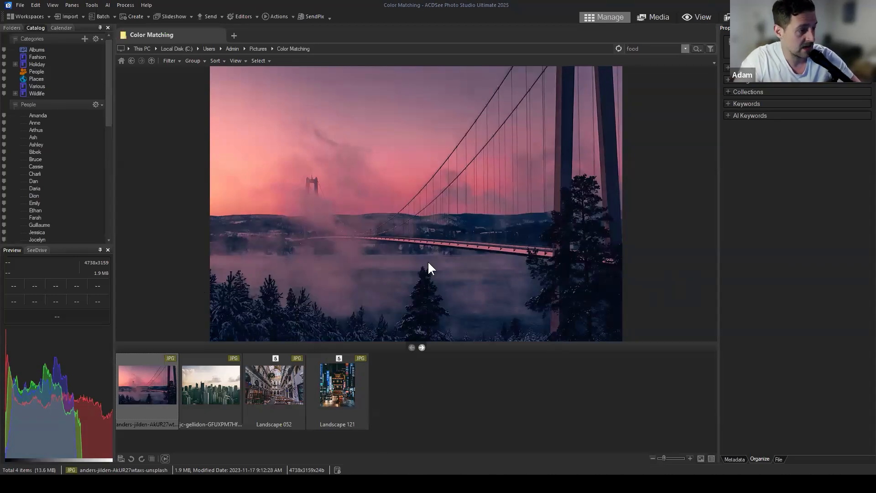
{"action": "left_click", "coordinate": [431, 378]}
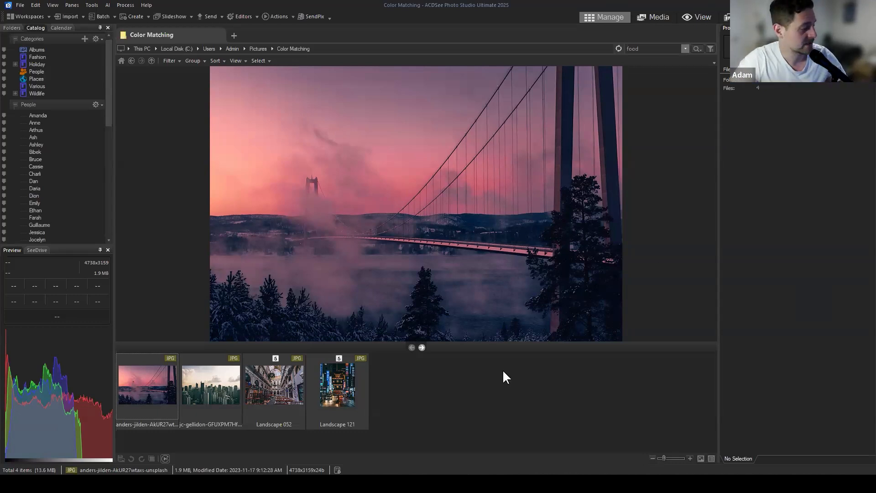
{"action": "left_click", "coordinate": [530, 391]}
{"action": "left_click", "coordinate": [159, 391]}
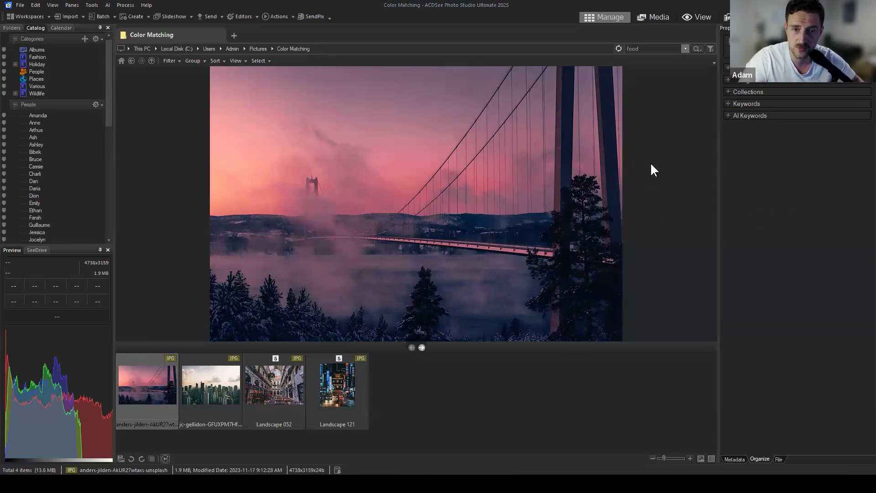
{"action": "left_click", "coordinate": [776, 198]}
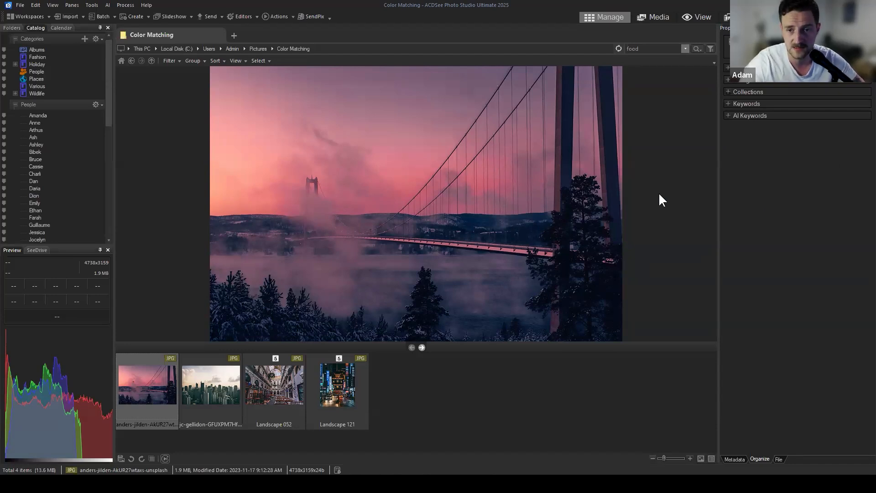
{"action": "left_click", "coordinate": [744, 179]}
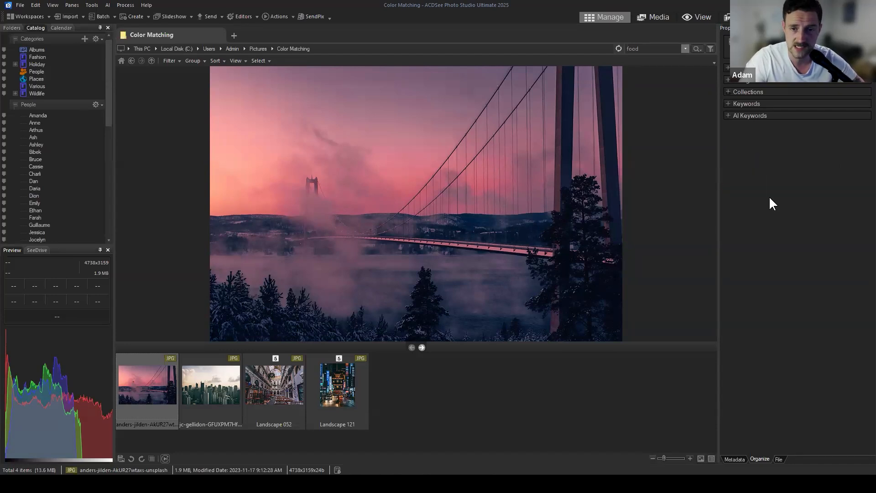
{"action": "left_click", "coordinate": [715, 184]}
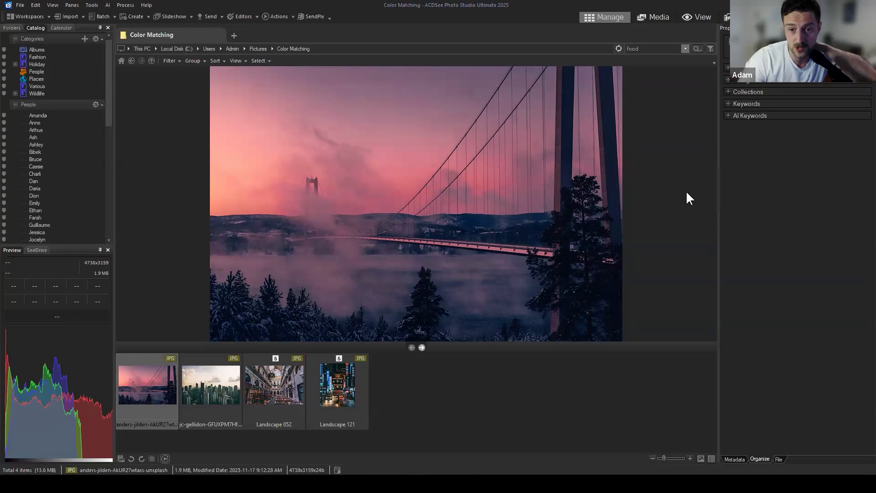
{"action": "left_click", "coordinate": [687, 193]}
{"action": "left_click", "coordinate": [665, 207]}
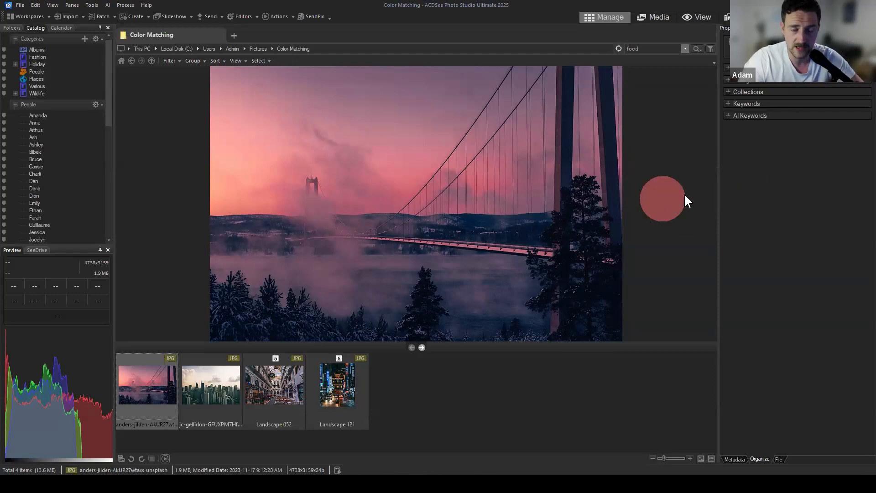
{"action": "left_click", "coordinate": [644, 129]}
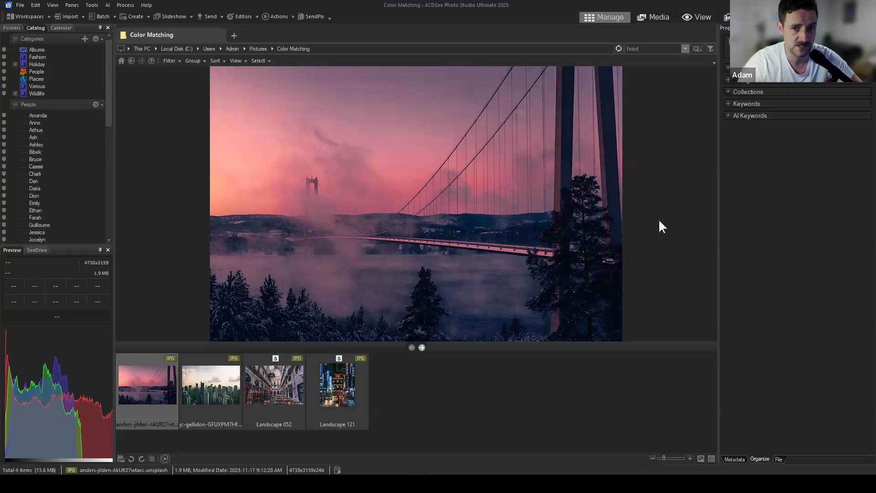
{"action": "left_click", "coordinate": [712, 217]}
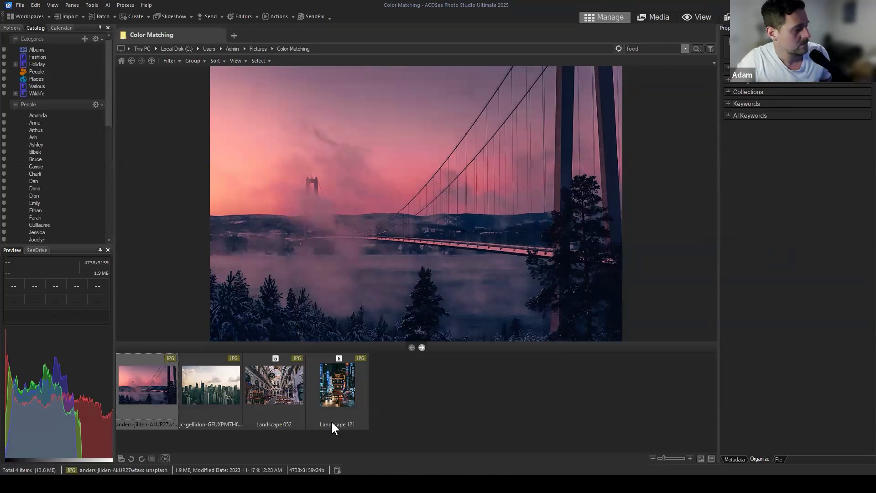
{"action": "left_click", "coordinate": [433, 427]}
{"action": "left_click", "coordinate": [123, 374]}
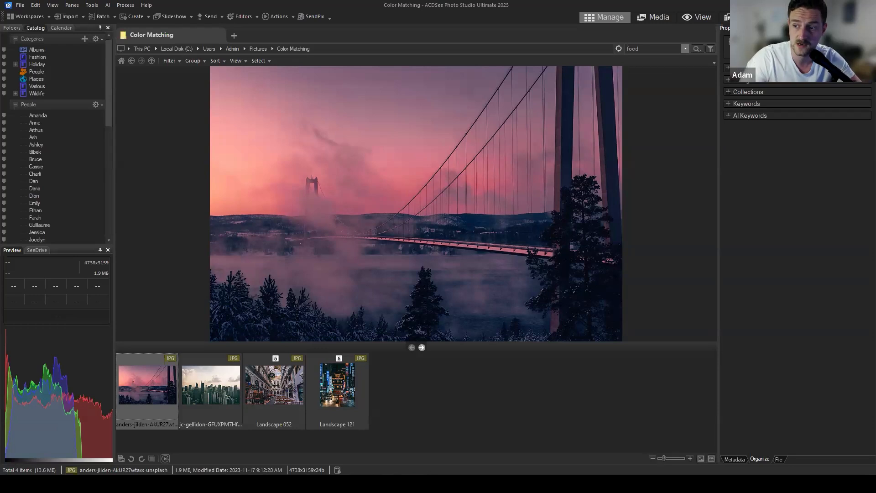
{"action": "left_click", "coordinate": [794, 270]}
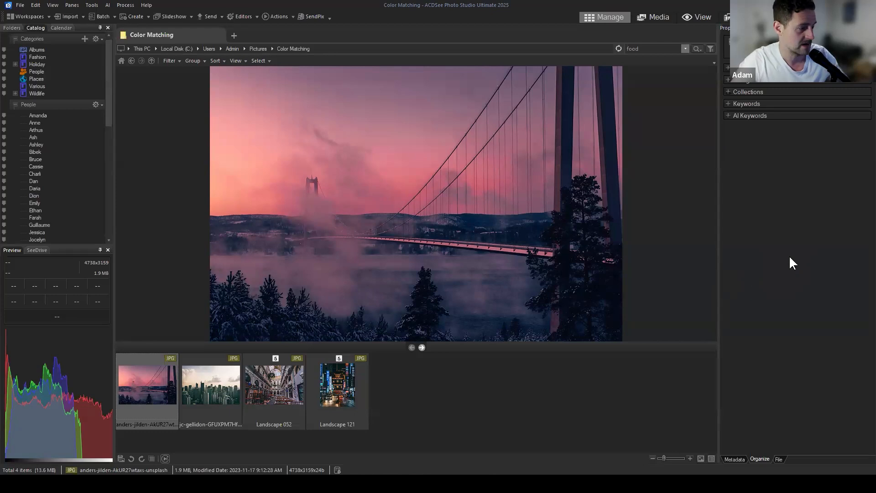
{"action": "left_click", "coordinate": [787, 187]}
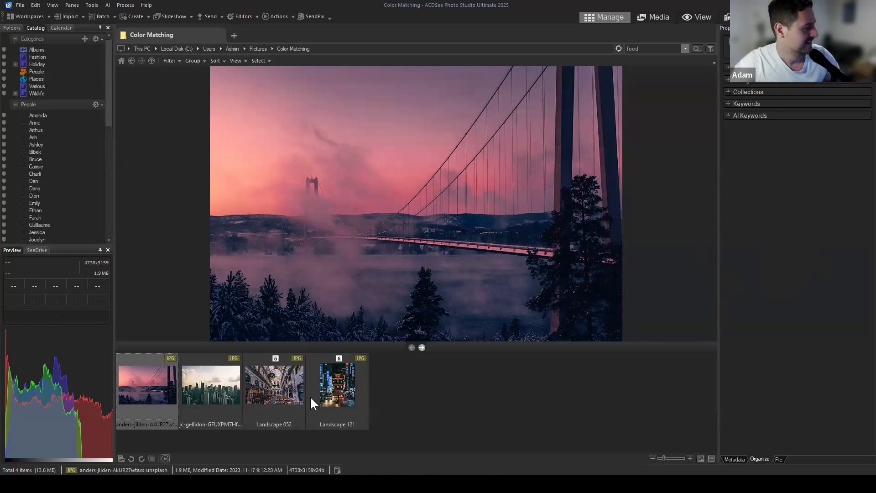
Step: Open the pink bridge photo in Edit mode
{"action": "left_click", "coordinate": [147, 382]}
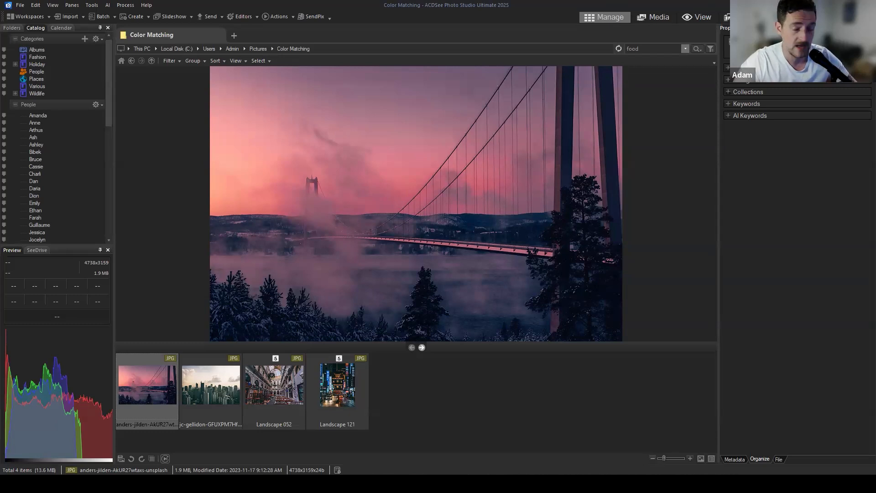
{"action": "left_click", "coordinate": [793, 17]}
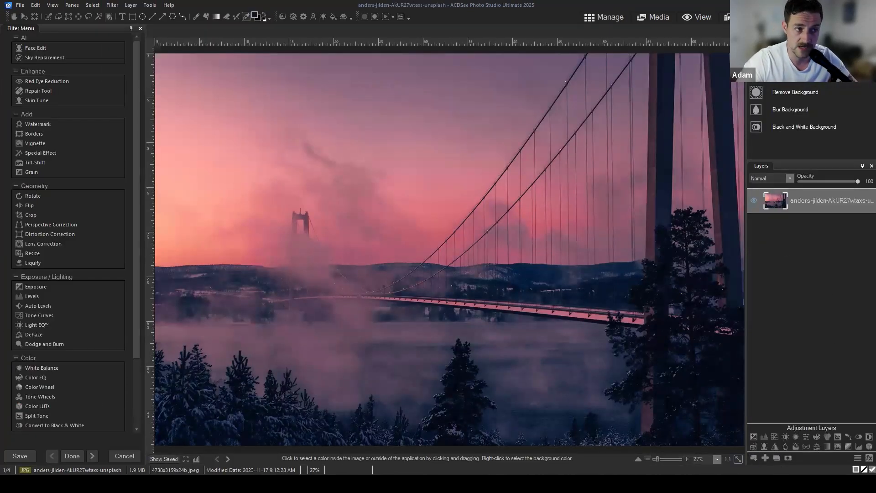
{"action": "left_click", "coordinate": [836, 259]}
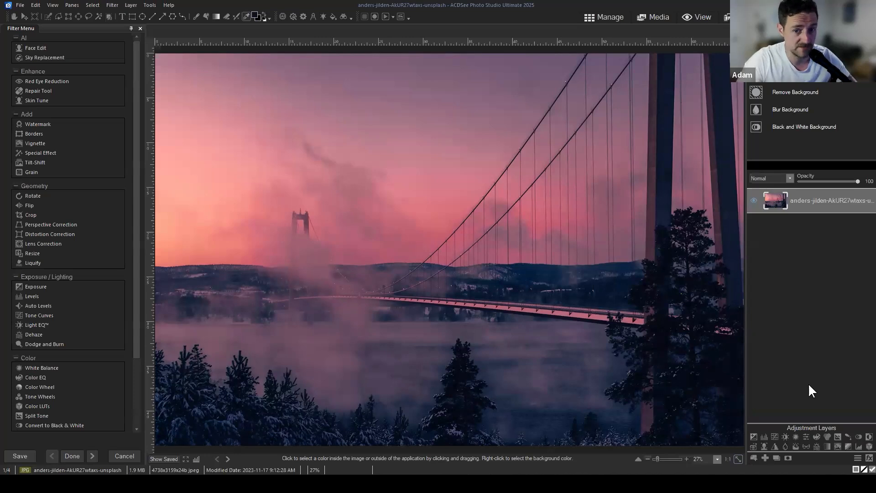
Step: Examine the file types offered by Save As, including the ACDC file format, and close without saving
{"action": "left_click", "coordinate": [21, 5]}
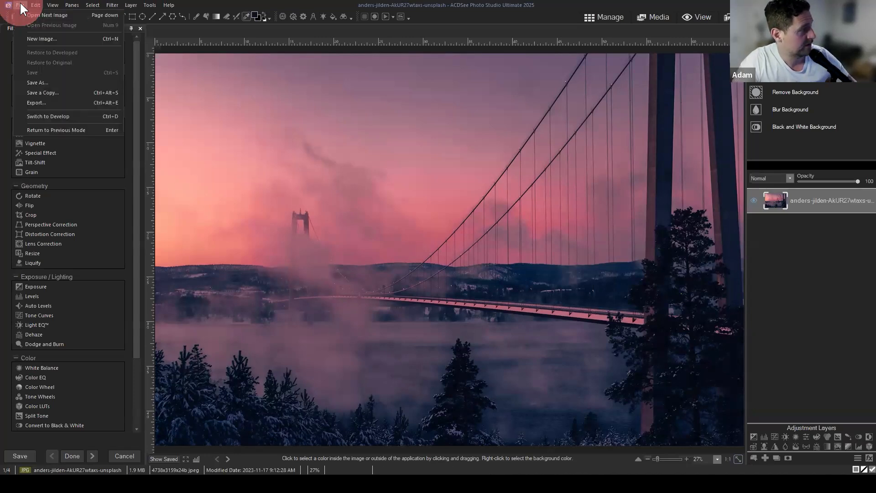
{"action": "left_click", "coordinate": [42, 83]}
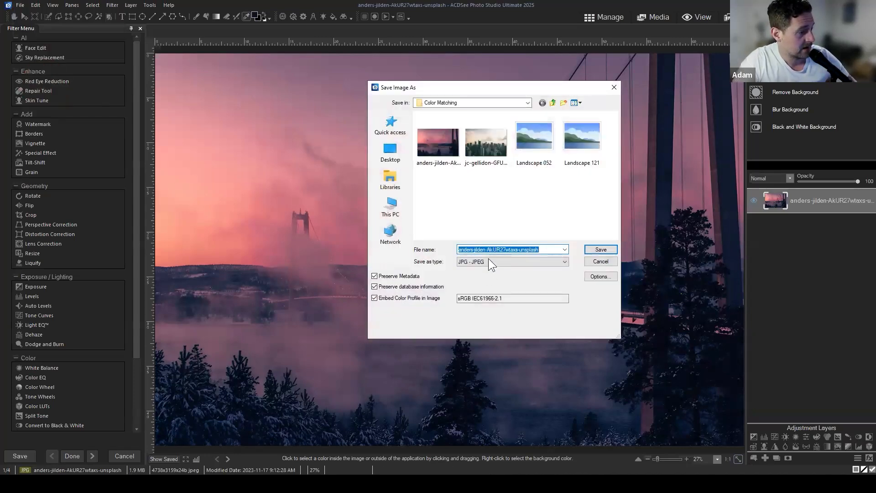
{"action": "left_click", "coordinate": [488, 262]}
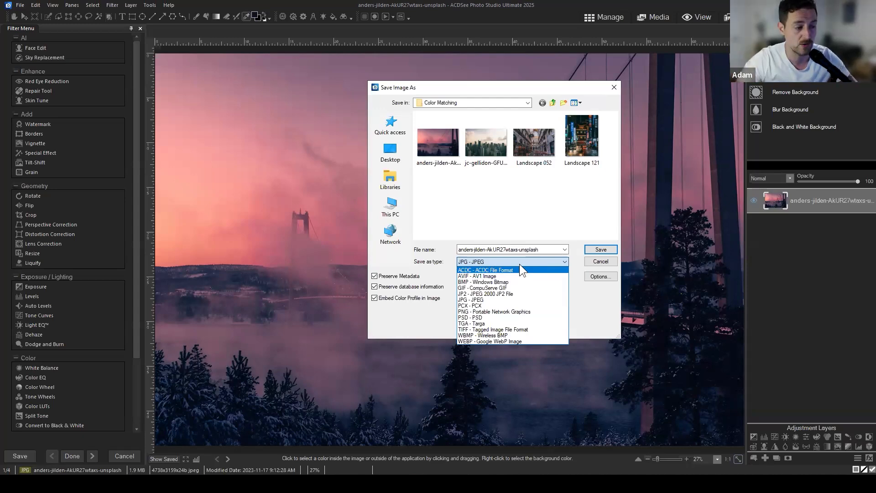
{"action": "left_click", "coordinate": [605, 261]}
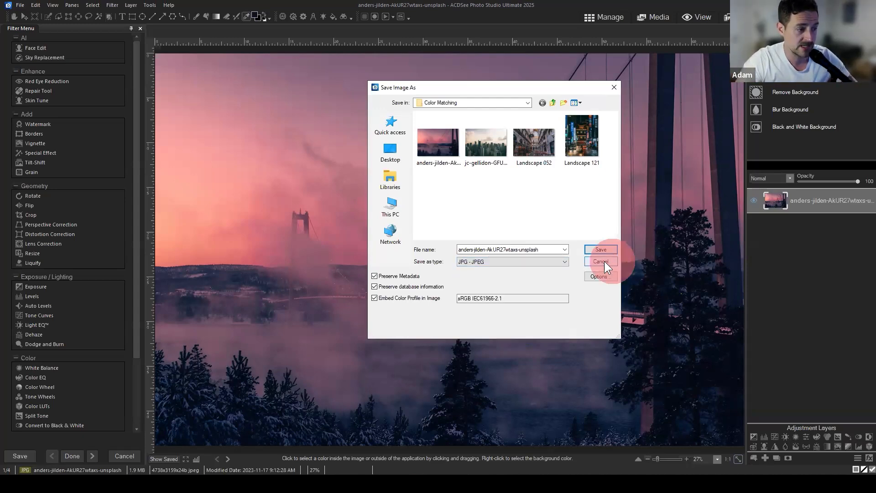
{"action": "left_click", "coordinate": [612, 260]}
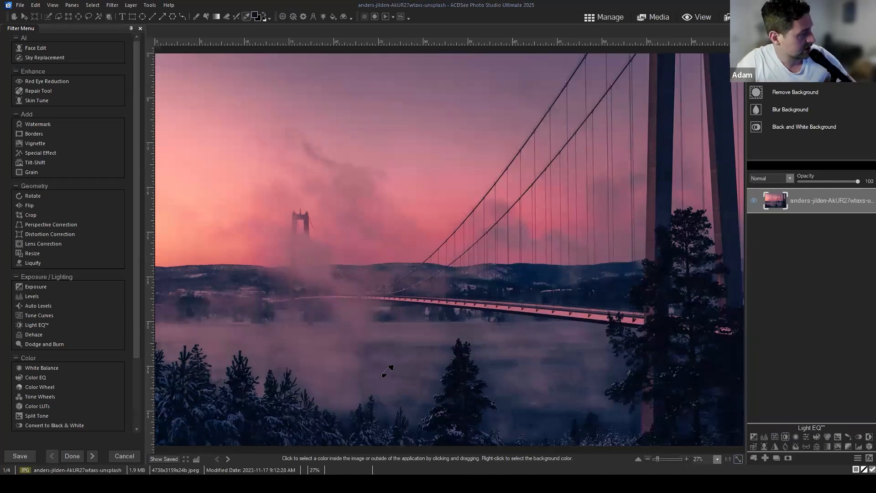
Step: Examine the Tone Curves tool as an Edit filter and in Develop mode, discarding both without changes
{"action": "left_click", "coordinate": [39, 317]}
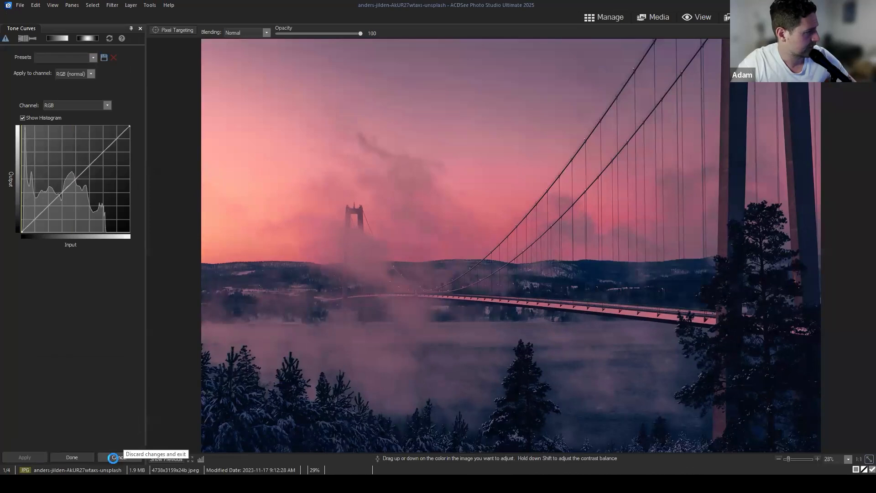
{"action": "left_click", "coordinate": [115, 457]}
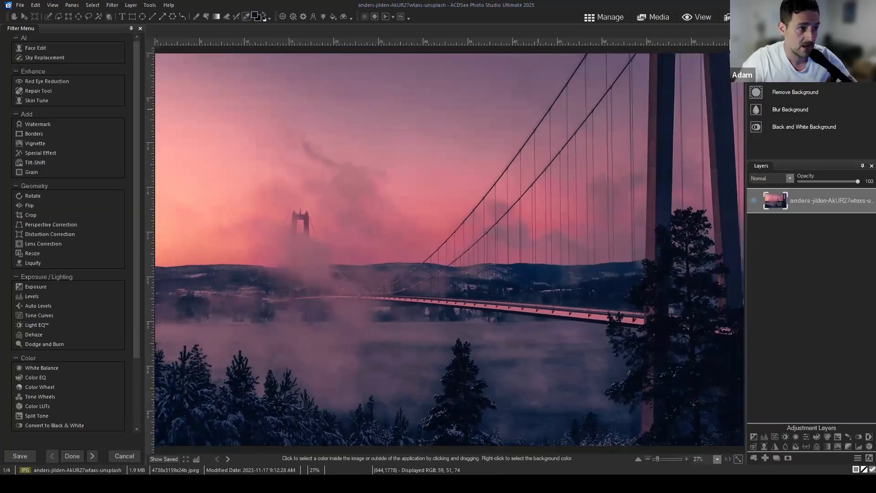
{"action": "left_click", "coordinate": [743, 19]}
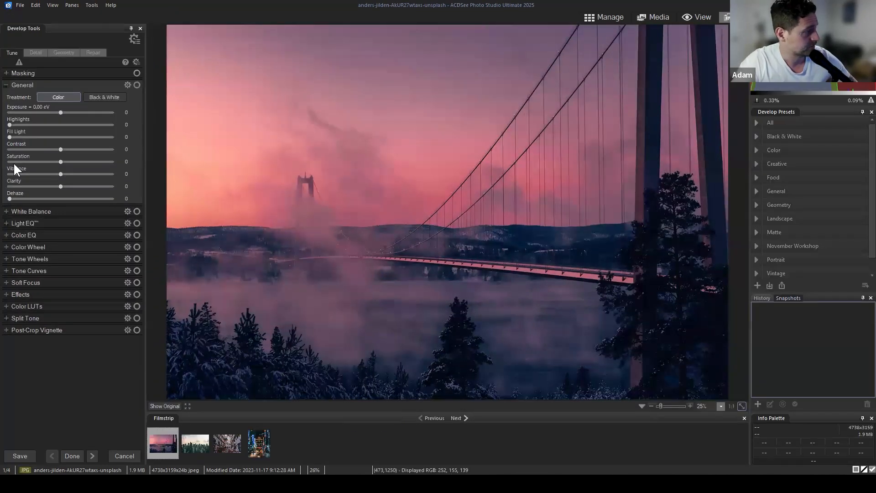
{"action": "left_click", "coordinate": [6, 86]}
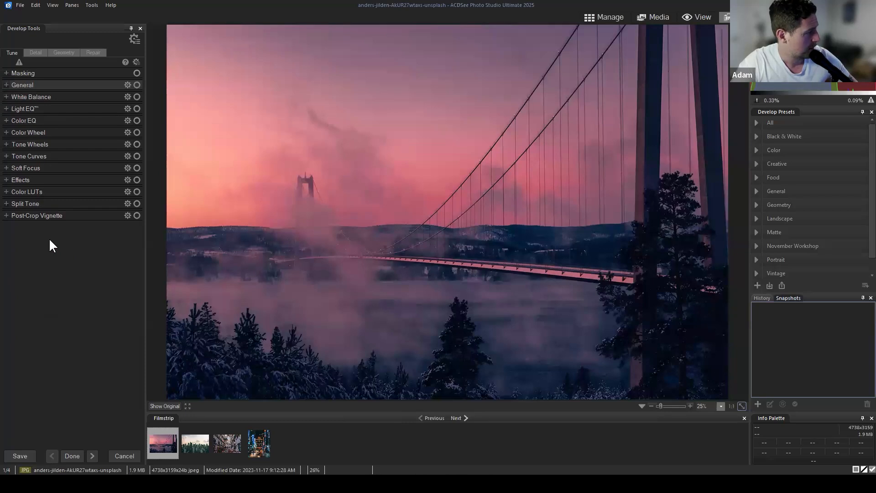
{"action": "left_click", "coordinate": [6, 156]}
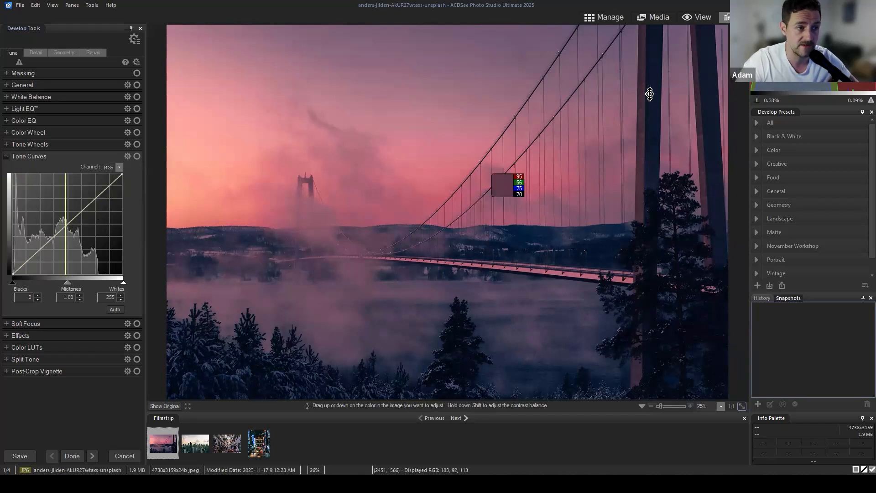
{"action": "left_click", "coordinate": [133, 459]}
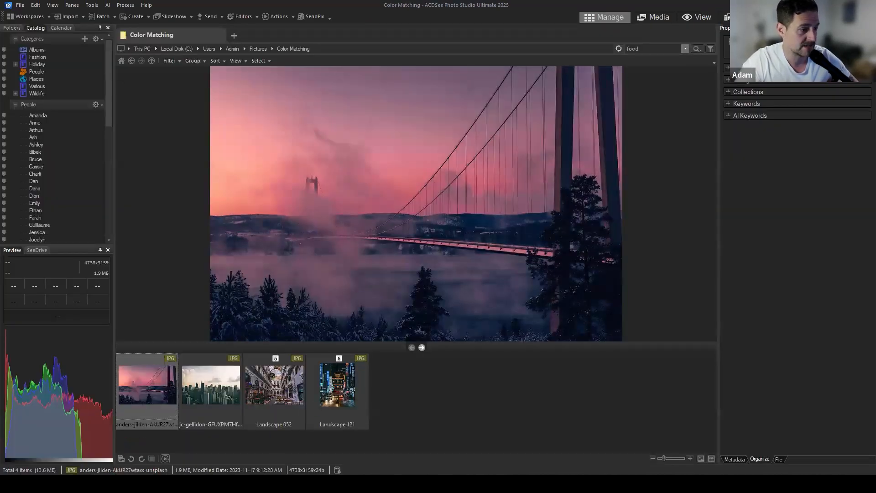
Step: Reopen the bridge photo in Edit mode and add a Curves adjustment layer above it
{"action": "key", "text": "ctrl+e"}
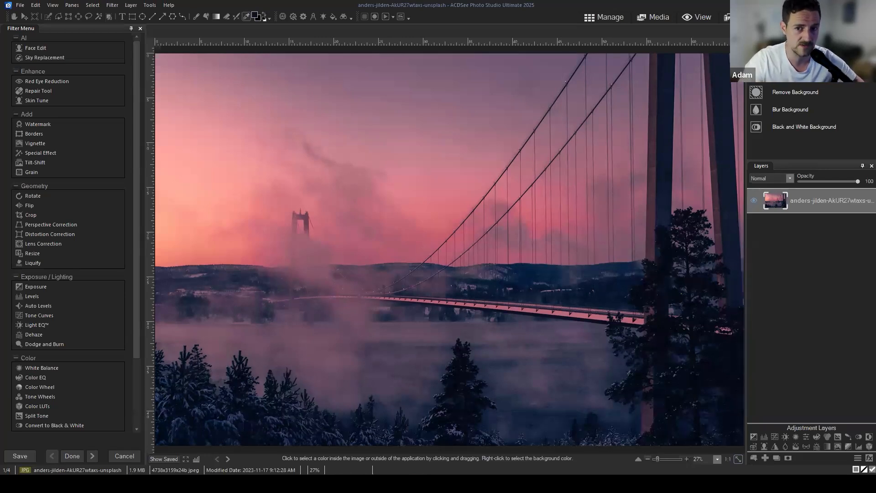
{"action": "left_click", "coordinate": [775, 437]}
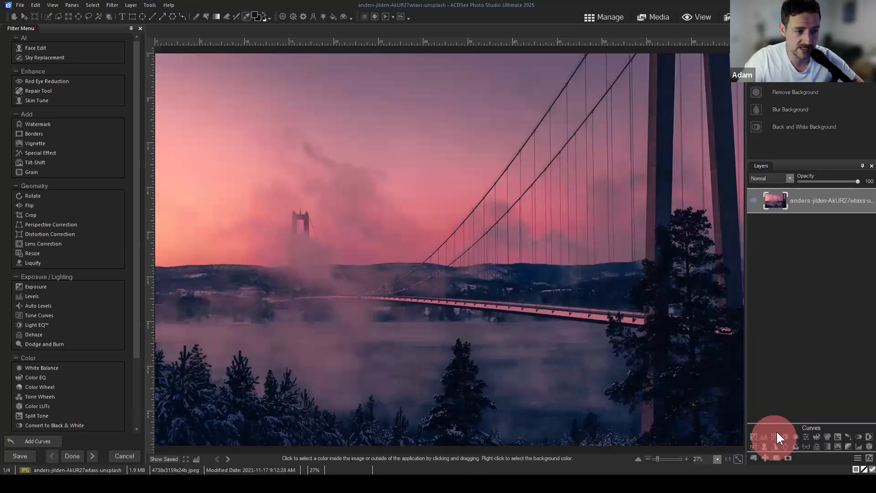
{"action": "mouse_move", "coordinate": [832, 202]}
{"action": "left_mouse_down"}
{"action": "mouse_move", "coordinate": [844, 185]}
{"action": "mouse_move", "coordinate": [838, 200]}
{"action": "mouse_move", "coordinate": [841, 192]}
{"action": "left_mouse_up"}
{"action": "left_click", "coordinate": [828, 253]}
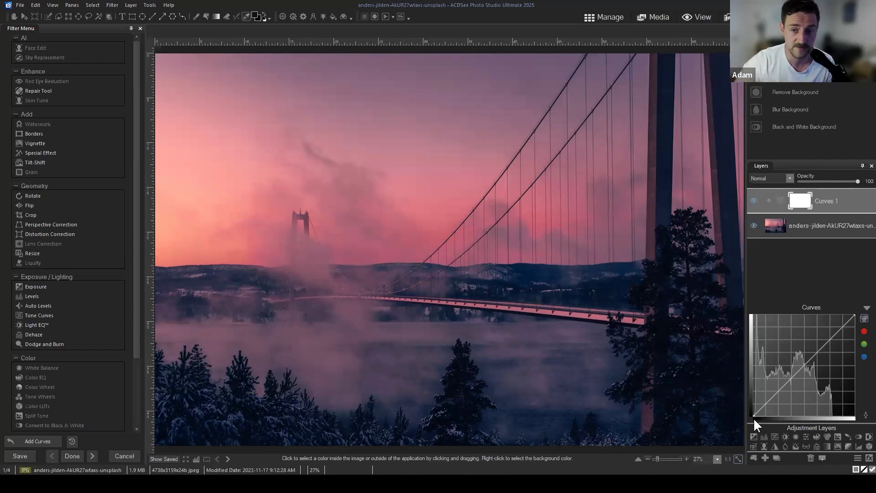
{"action": "left_click", "coordinate": [256, 17]}
{"action": "left_click", "coordinate": [391, 157]}
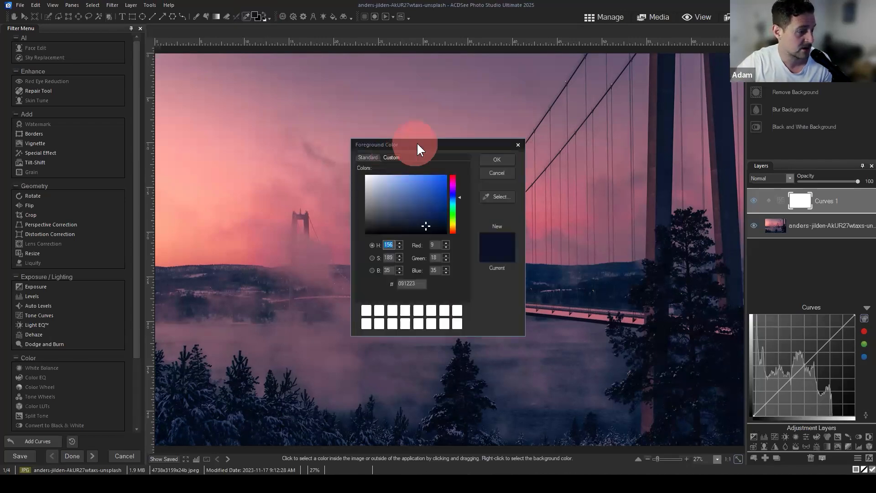
{"action": "left_click_drag", "start_coordinate": [416, 144], "coordinate": [491, 155]}
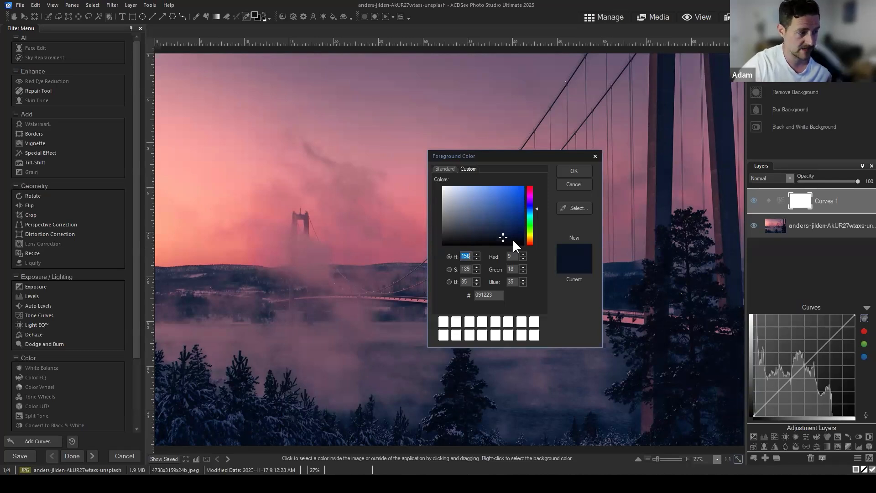
{"action": "left_click_drag", "start_coordinate": [565, 158], "coordinate": [646, 213]}
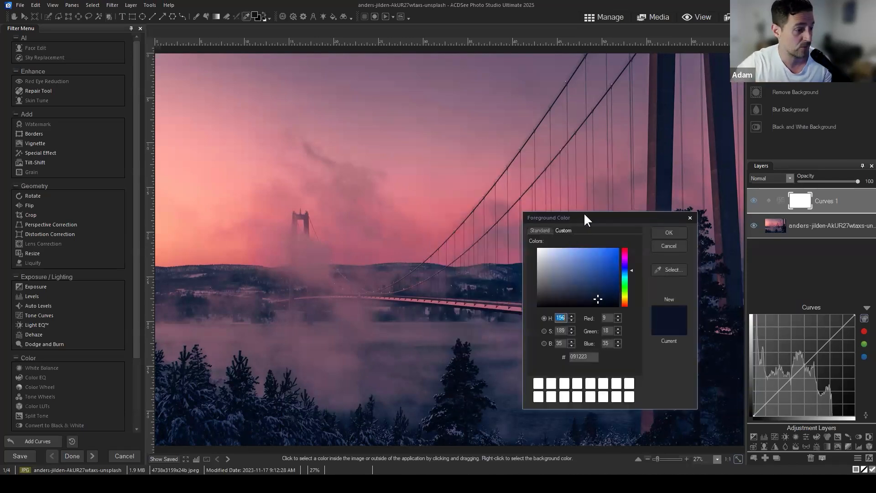
{"action": "left_click", "coordinate": [660, 247]}
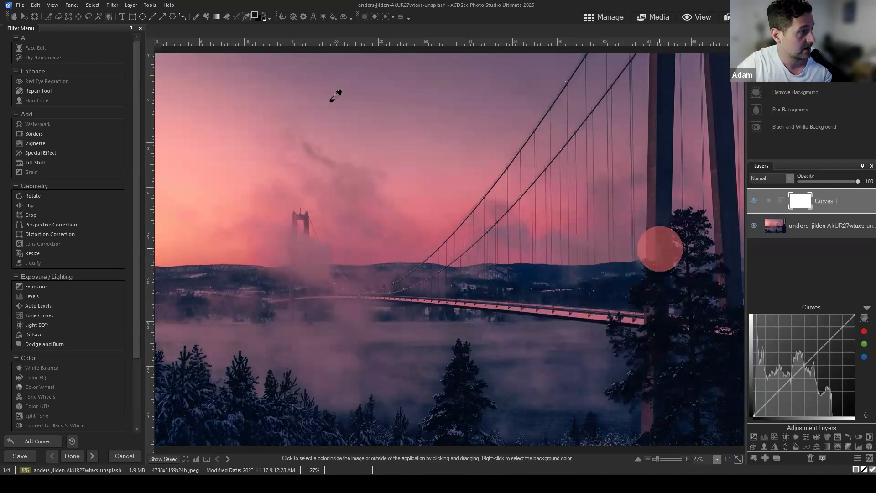
Step: Open the custom foreground colour picker and try pure black (000000) as the new colour
{"action": "left_click", "coordinate": [253, 12]}
{"action": "left_click", "coordinate": [424, 142]}
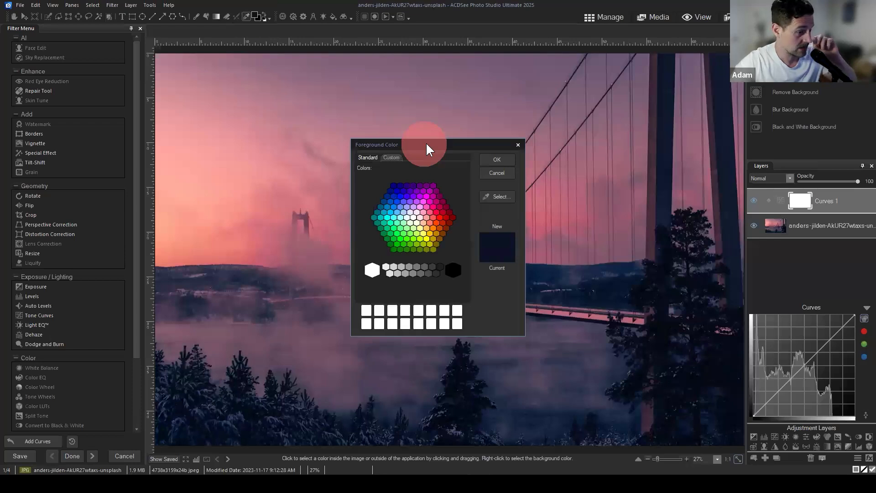
{"action": "left_click_drag", "start_coordinate": [426, 141], "coordinate": [607, 210]}
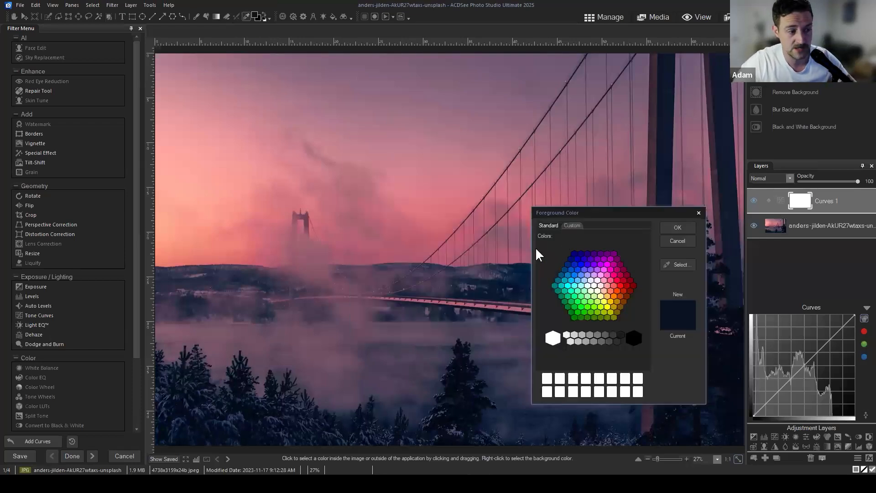
{"action": "left_click", "coordinate": [572, 226]}
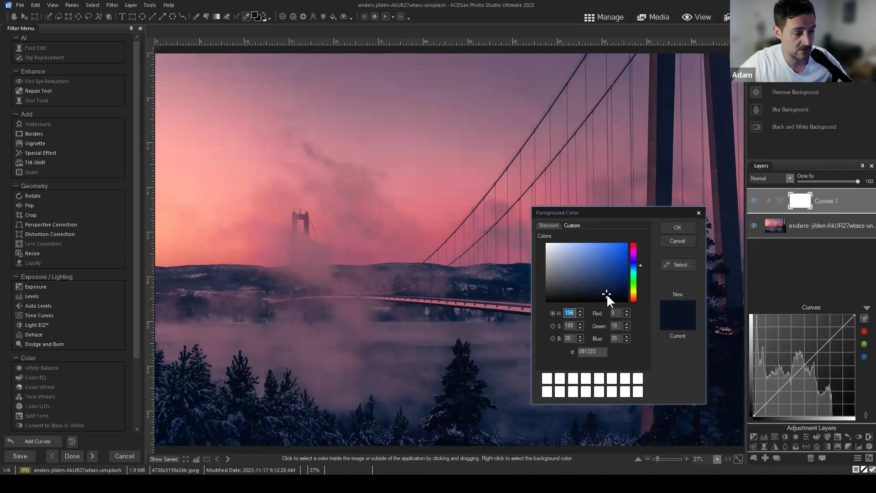
{"action": "left_click_drag", "start_coordinate": [607, 293], "coordinate": [541, 306]}
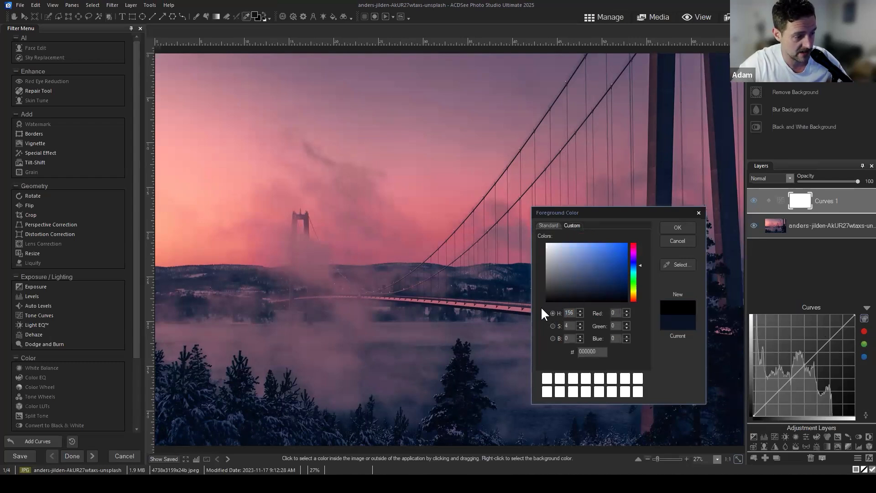
{"action": "double_click", "coordinate": [573, 339]}
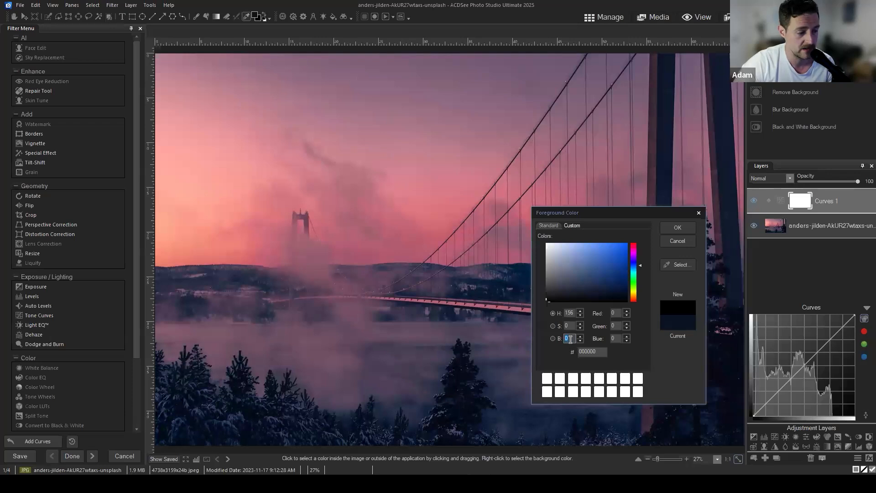
{"action": "left_click", "coordinate": [571, 339]}
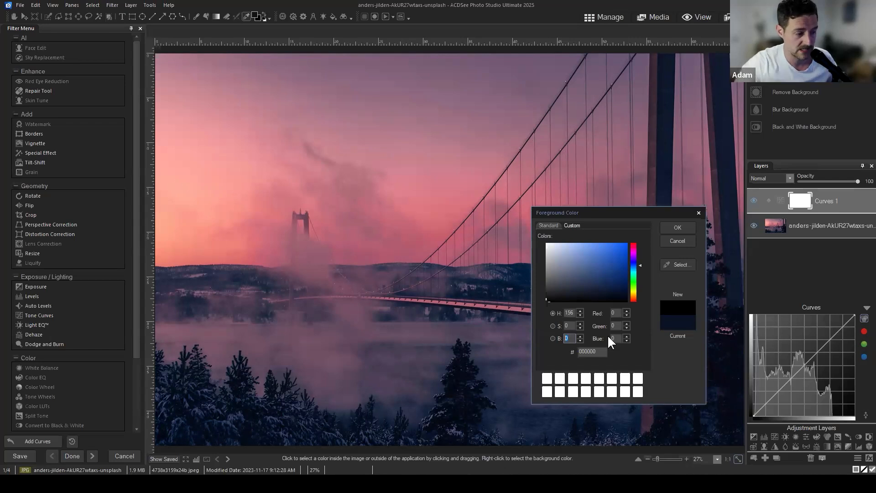
Step: Try white (FFFFFF), a muted mid blue and the fully saturated blue 0058FF as the foreground colour
{"action": "left_click", "coordinate": [546, 299]}
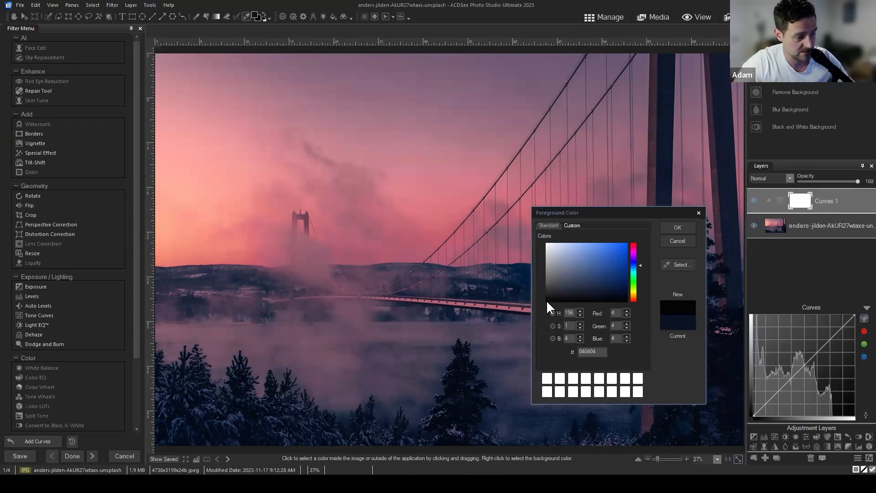
{"action": "left_click_drag", "start_coordinate": [546, 299], "coordinate": [531, 237]}
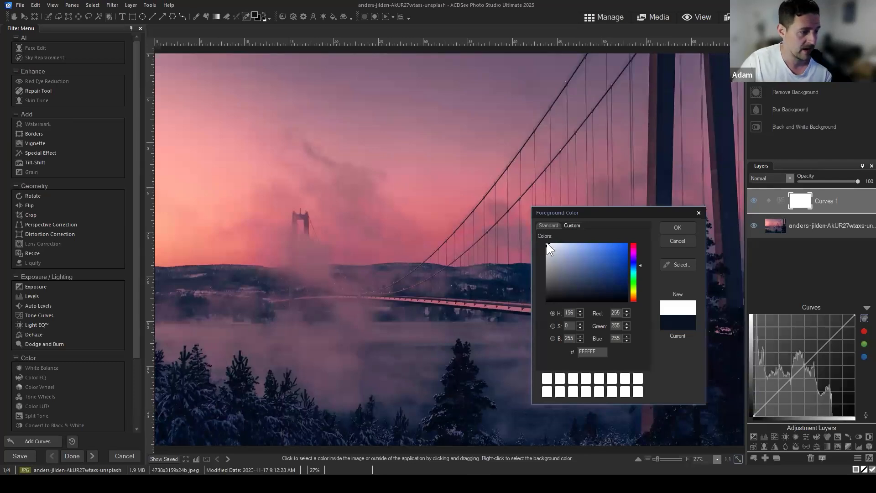
{"action": "mouse_move", "coordinate": [561, 265]}
{"action": "left_mouse_down"}
{"action": "mouse_move", "coordinate": [595, 264]}
{"action": "mouse_move", "coordinate": [571, 278]}
{"action": "mouse_move", "coordinate": [578, 268]}
{"action": "left_mouse_up"}
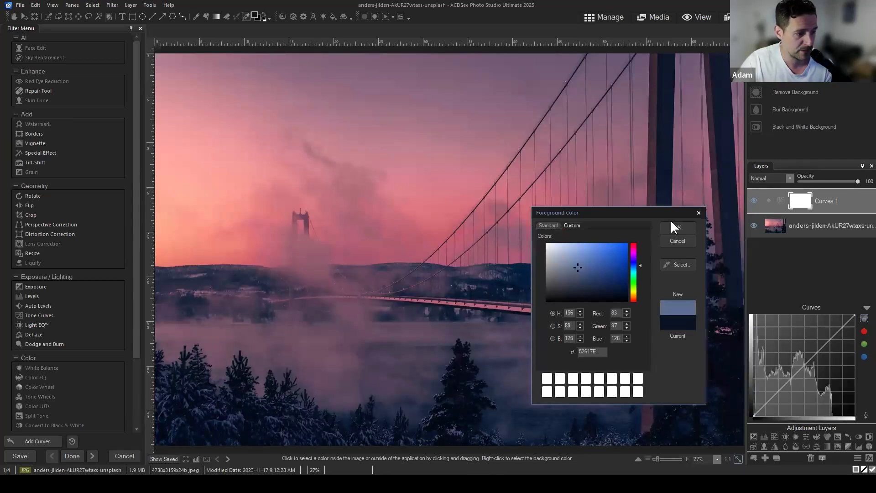
{"action": "left_click_drag", "start_coordinate": [671, 223], "coordinate": [675, 215]}
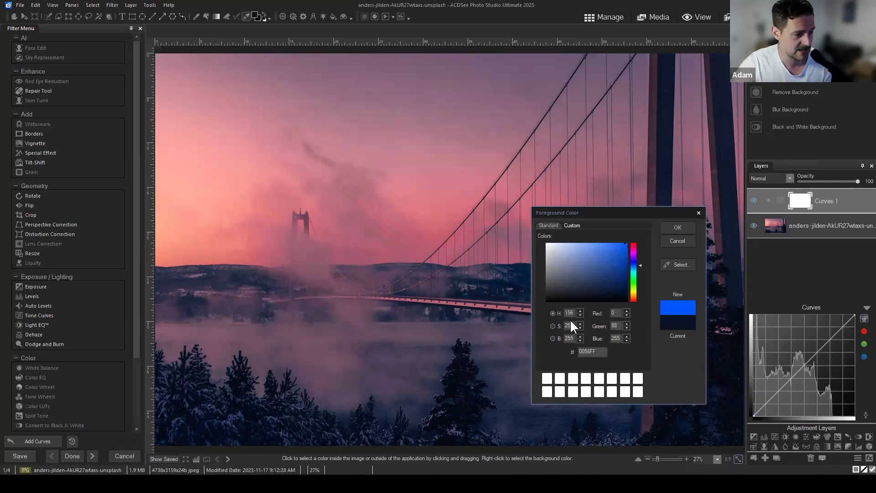
{"action": "left_click", "coordinate": [627, 245]}
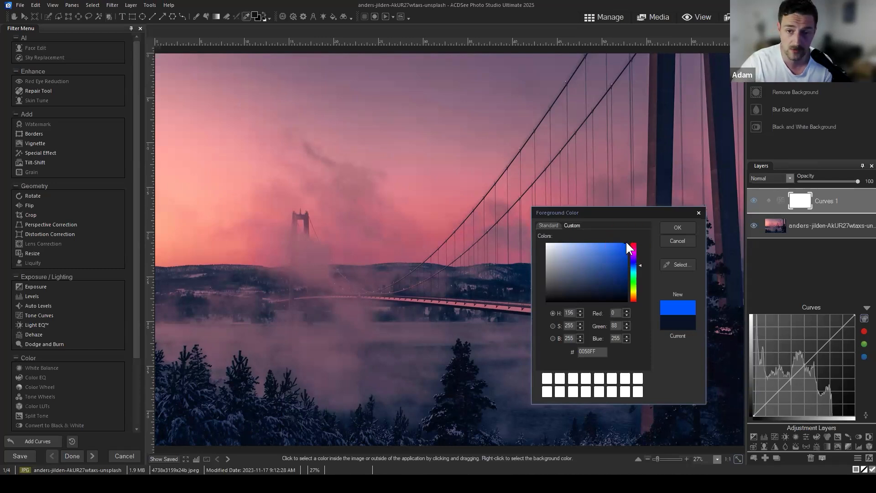
Step: Examine the saturated blue's green, blue and hue values, and shift its hue to 155
{"action": "left_click", "coordinate": [621, 326]}
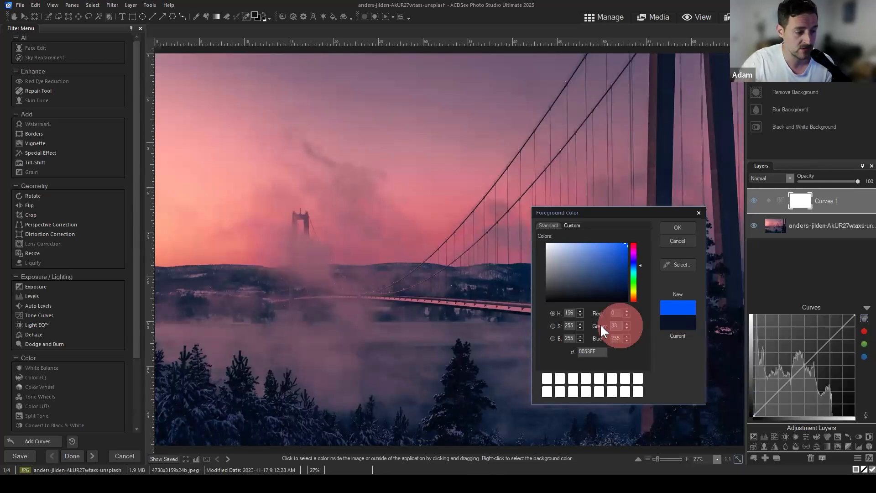
{"action": "left_click", "coordinate": [620, 338]}
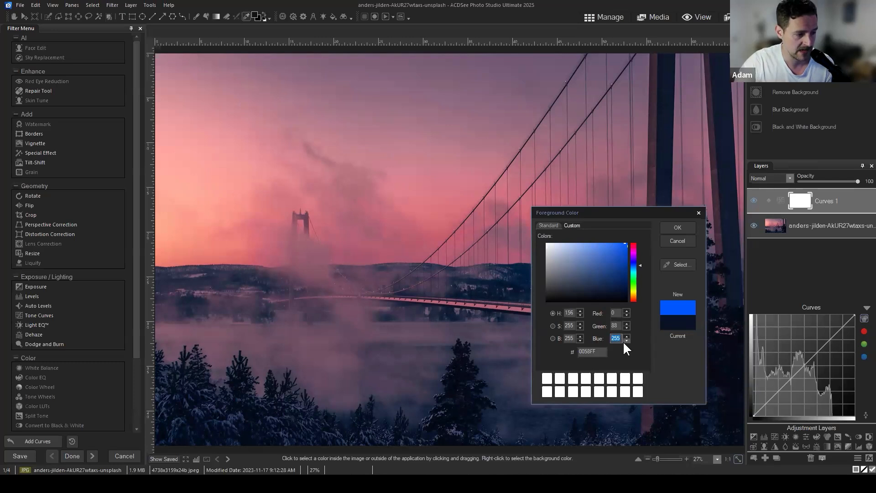
{"action": "left_click", "coordinate": [618, 340]}
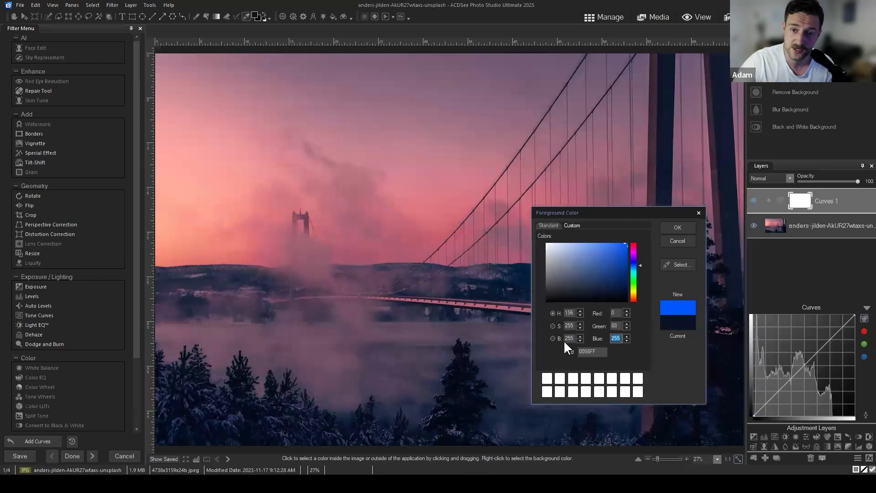
{"action": "left_click", "coordinate": [570, 312]}
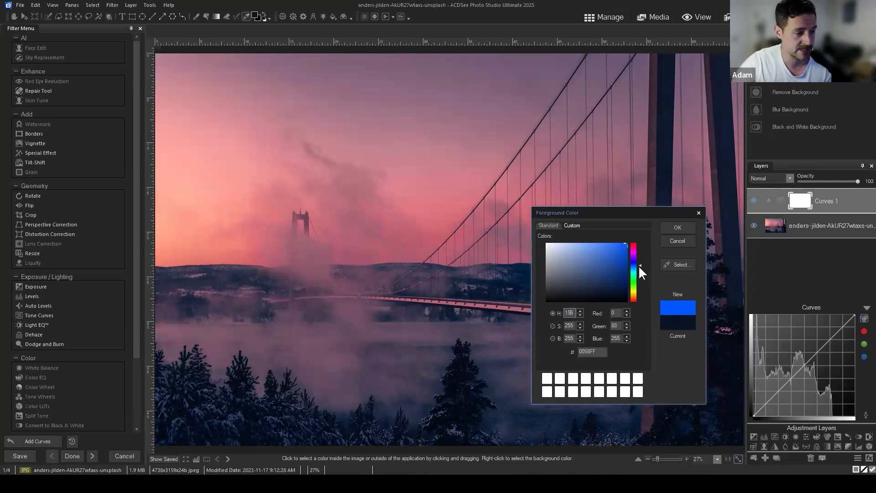
{"action": "mouse_move", "coordinate": [639, 265]}
{"action": "left_mouse_down"}
{"action": "mouse_move", "coordinate": [639, 243]}
{"action": "mouse_move", "coordinate": [642, 298]}
{"action": "mouse_move", "coordinate": [638, 246]}
{"action": "mouse_move", "coordinate": [641, 265]}
{"action": "left_mouse_up"}
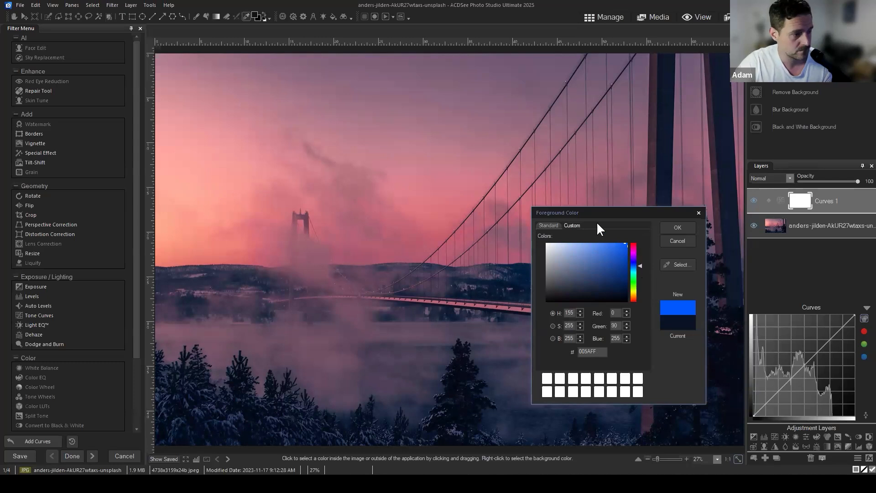
Step: Try muted blues and neutral grey (838383), ending on 4B6AA3, and discard the foreground colour change
{"action": "left_click_drag", "start_coordinate": [598, 211], "coordinate": [441, 168]}
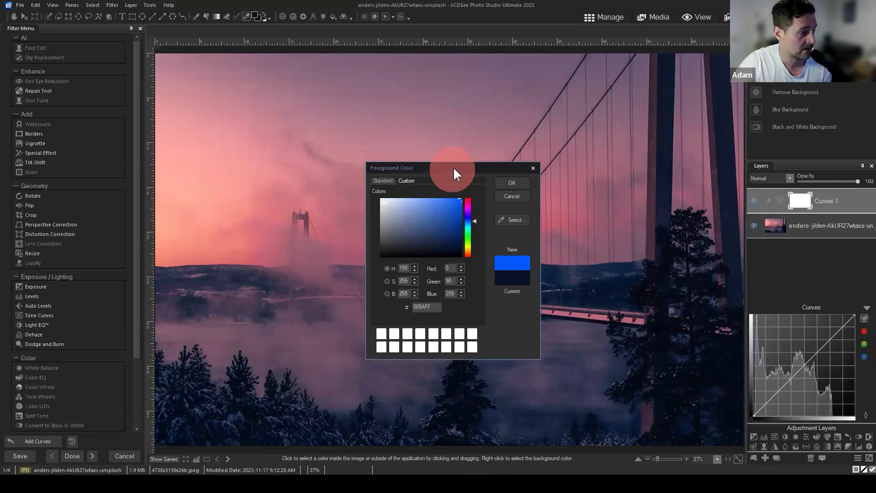
{"action": "left_click_drag", "start_coordinate": [453, 166], "coordinate": [453, 160]}
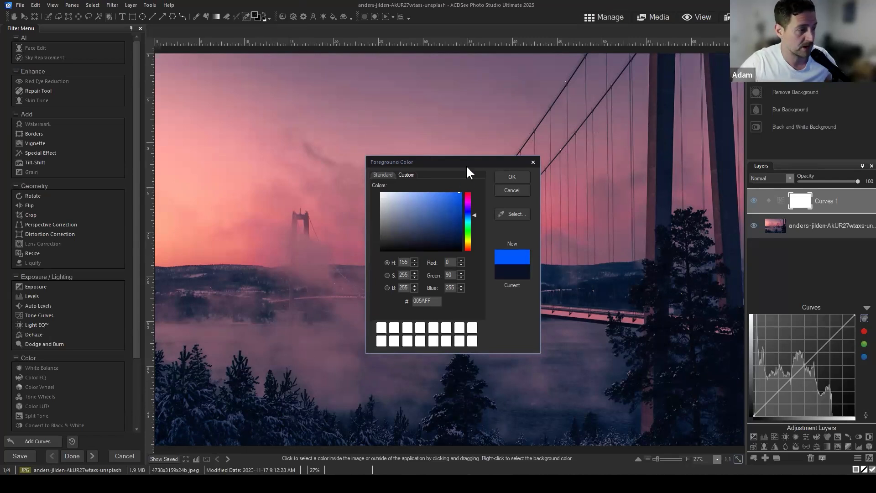
{"action": "left_click_drag", "start_coordinate": [468, 162], "coordinate": [478, 159]}
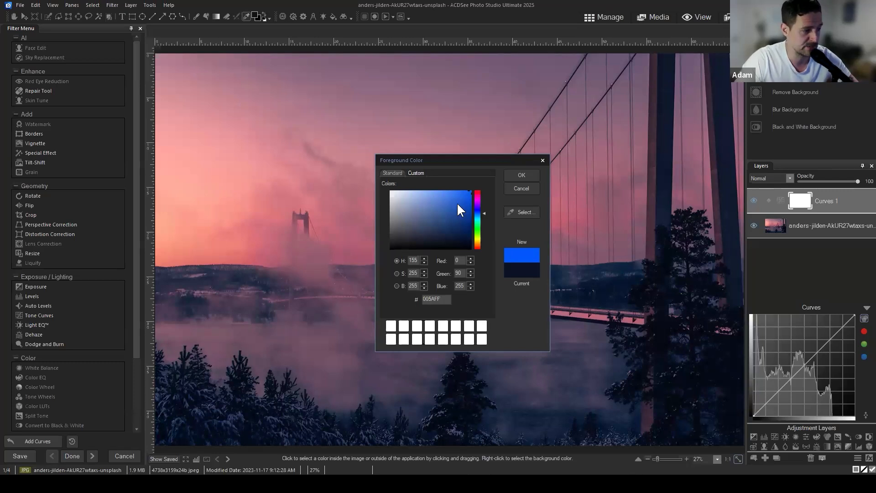
{"action": "left_click_drag", "start_coordinate": [456, 202], "coordinate": [437, 219]}
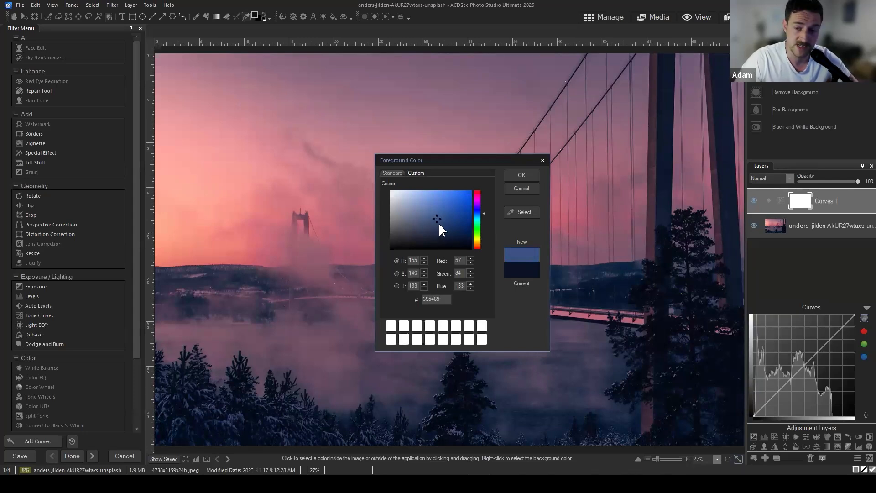
{"action": "mouse_move", "coordinate": [439, 218]}
{"action": "left_mouse_down"}
{"action": "mouse_move", "coordinate": [473, 219]}
{"action": "mouse_move", "coordinate": [390, 214]}
{"action": "mouse_move", "coordinate": [479, 219]}
{"action": "mouse_move", "coordinate": [387, 223]}
{"action": "left_mouse_up"}
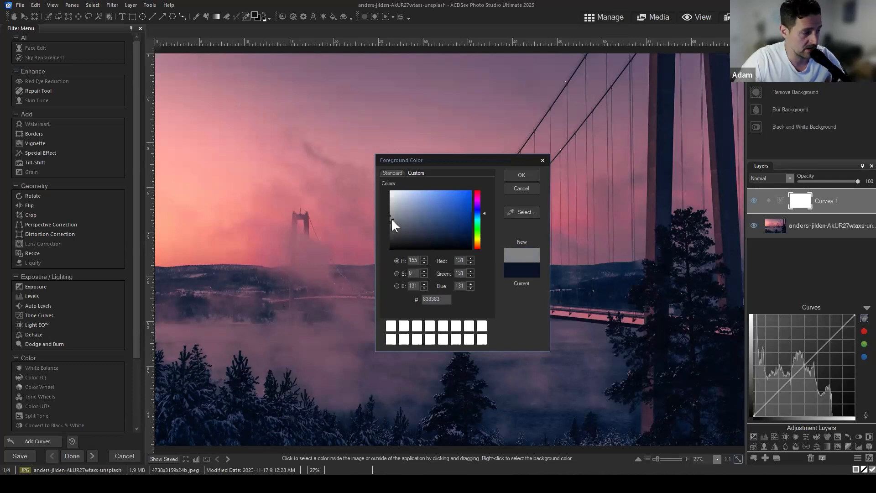
{"action": "mouse_move", "coordinate": [391, 219]}
{"action": "left_mouse_down"}
{"action": "mouse_move", "coordinate": [477, 221]}
{"action": "mouse_move", "coordinate": [438, 220]}
{"action": "mouse_move", "coordinate": [432, 196]}
{"action": "left_mouse_up"}
{"action": "mouse_move", "coordinate": [432, 204]}
{"action": "left_mouse_down"}
{"action": "mouse_move", "coordinate": [431, 250]}
{"action": "mouse_move", "coordinate": [433, 214]}
{"action": "left_mouse_up"}
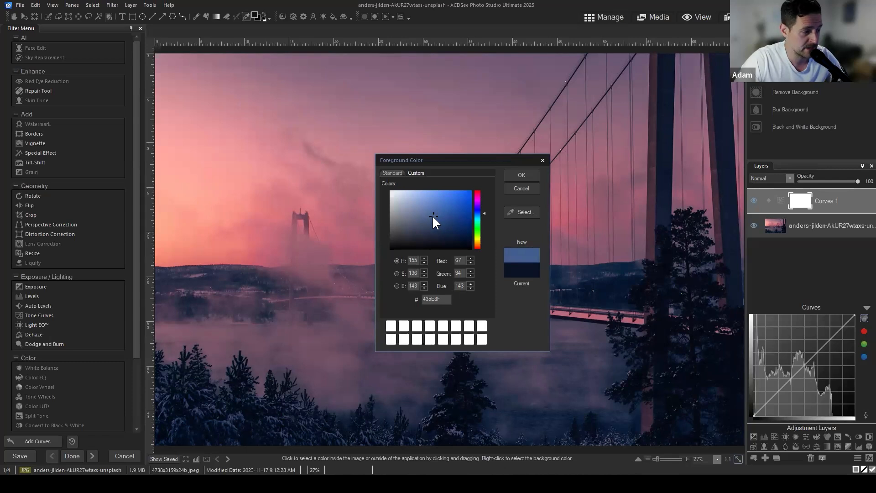
{"action": "mouse_move", "coordinate": [432, 215]}
{"action": "left_mouse_down"}
{"action": "mouse_move", "coordinate": [432, 231]}
{"action": "mouse_move", "coordinate": [434, 199]}
{"action": "mouse_move", "coordinate": [441, 216]}
{"action": "left_mouse_up"}
{"action": "left_click_drag", "start_coordinate": [495, 158], "coordinate": [557, 172]}
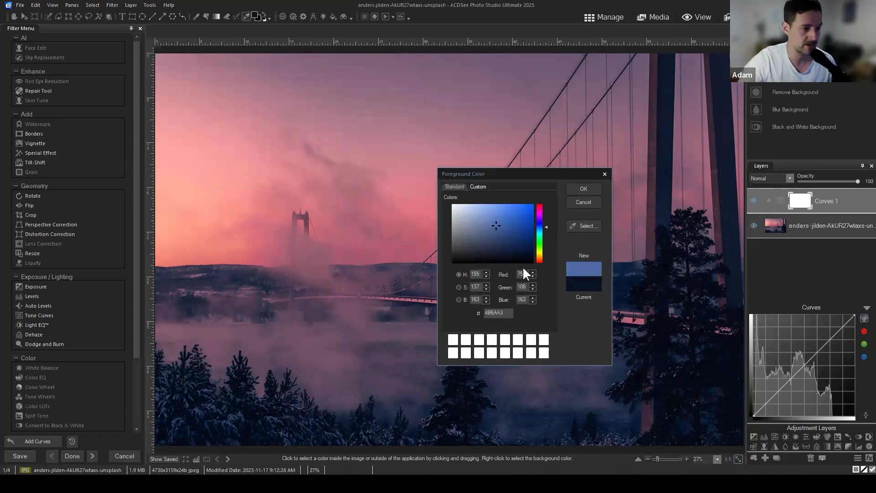
{"action": "left_click", "coordinate": [584, 202]}
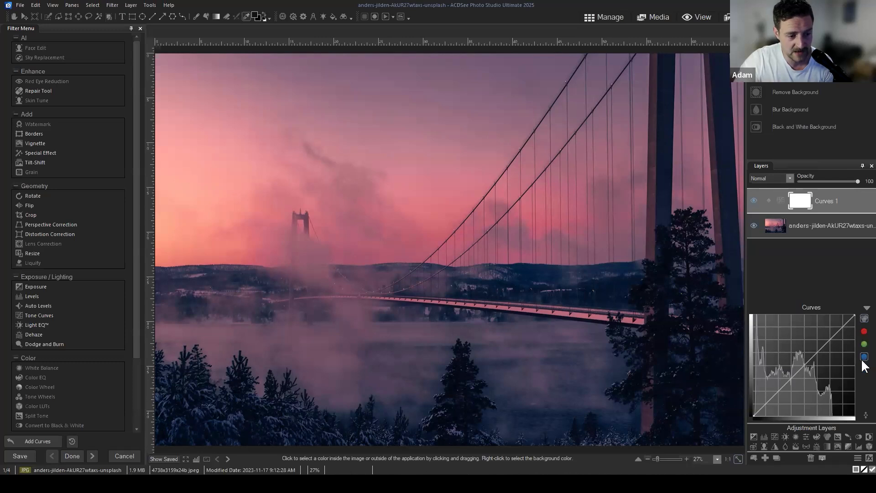
Step: Examine the red, green and blue channel curves and histograms of the Curves adjustment layer
{"action": "left_click", "coordinate": [864, 332]}
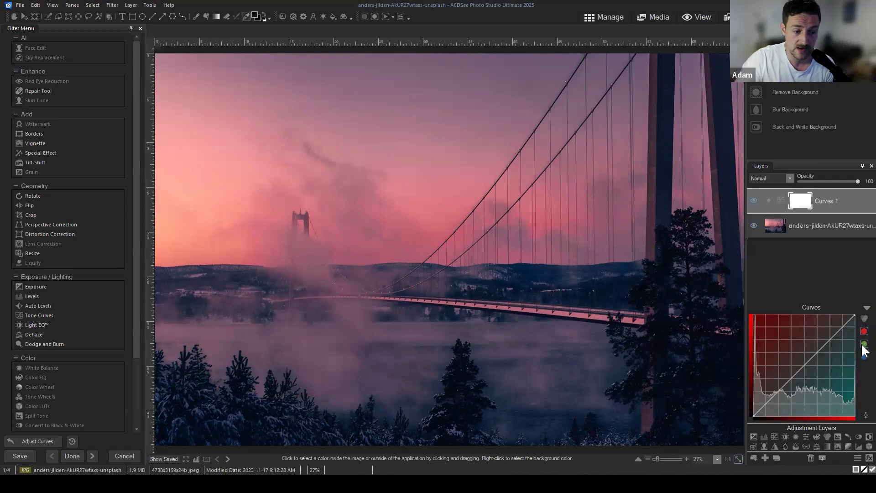
{"action": "left_click", "coordinate": [863, 345]}
{"action": "left_click", "coordinate": [863, 357]}
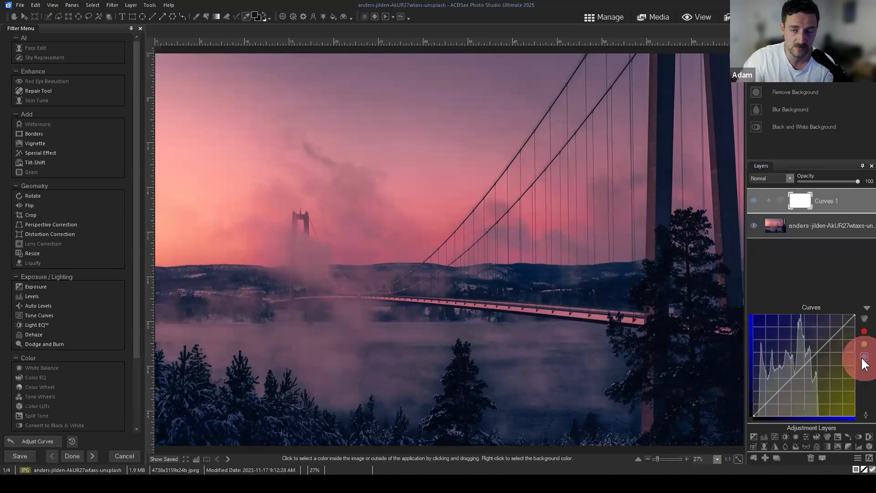
{"action": "left_click", "coordinate": [864, 332]}
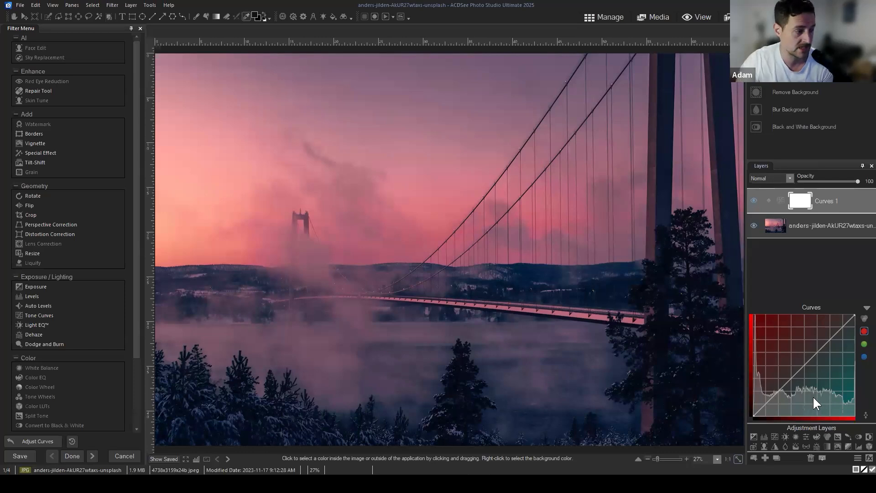
{"action": "left_click", "coordinate": [863, 330]}
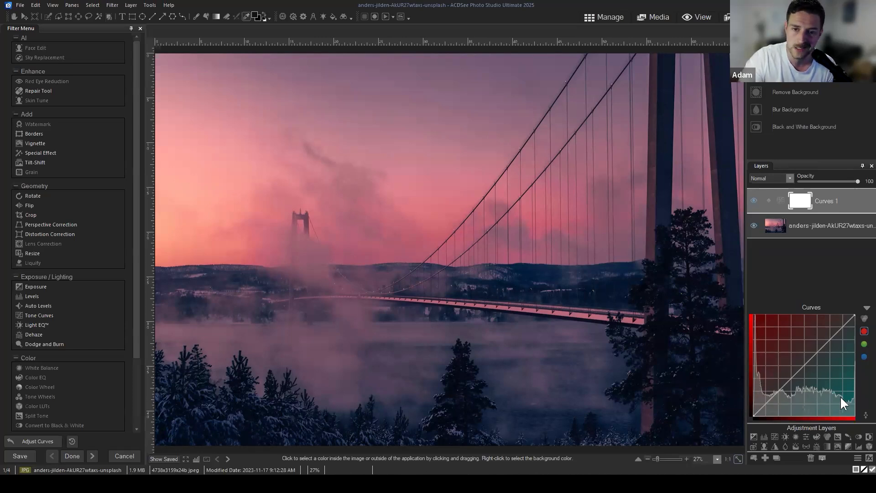
{"action": "left_click", "coordinate": [864, 345]}
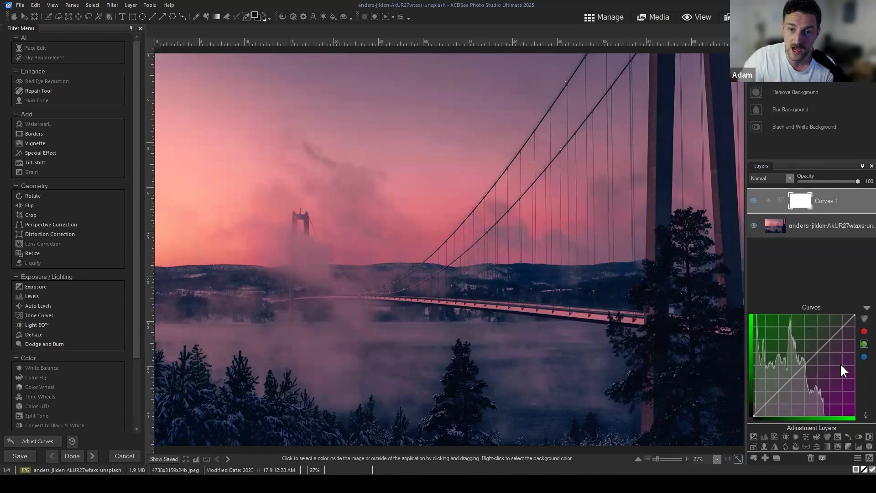
{"action": "left_click", "coordinate": [863, 358]}
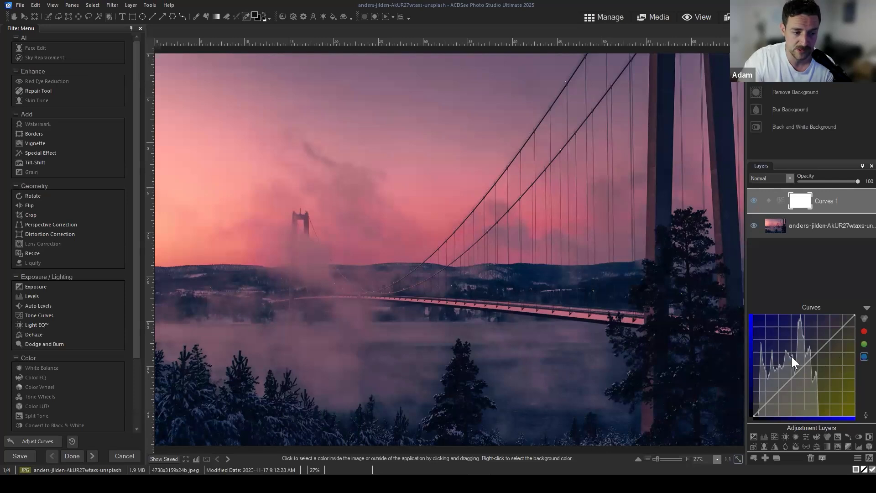
{"action": "left_click", "coordinate": [864, 332]}
{"action": "left_click", "coordinate": [865, 344]}
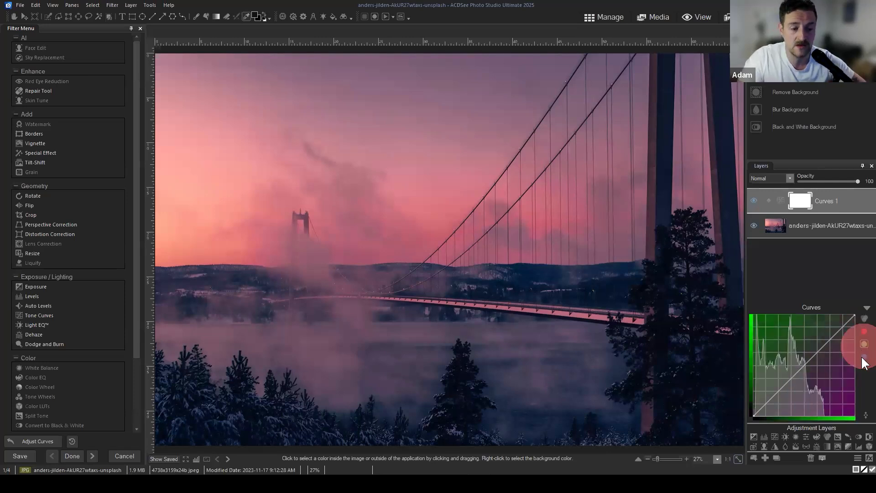
Step: Compare the colour ranges and histograms of the Curves layer's red, green and blue channels with the bridge photo's tones
{"action": "left_click", "coordinate": [864, 356]}
{"action": "left_click", "coordinate": [864, 332]}
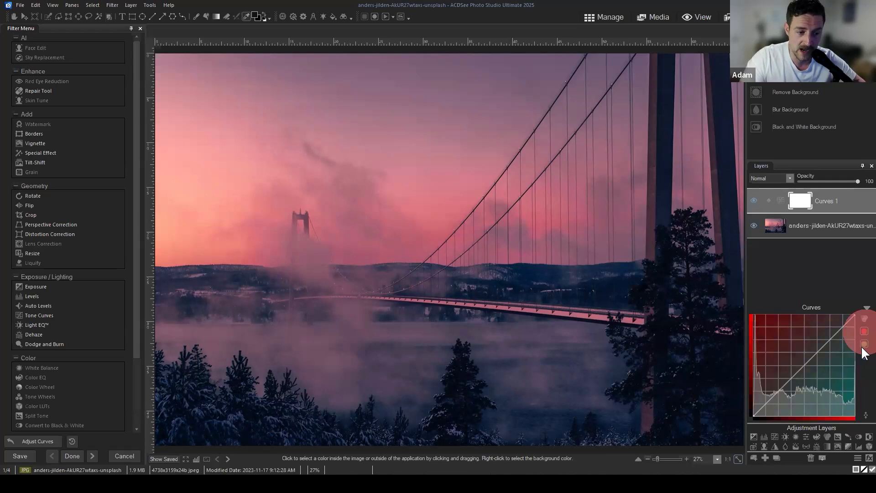
{"action": "left_click", "coordinate": [864, 343]}
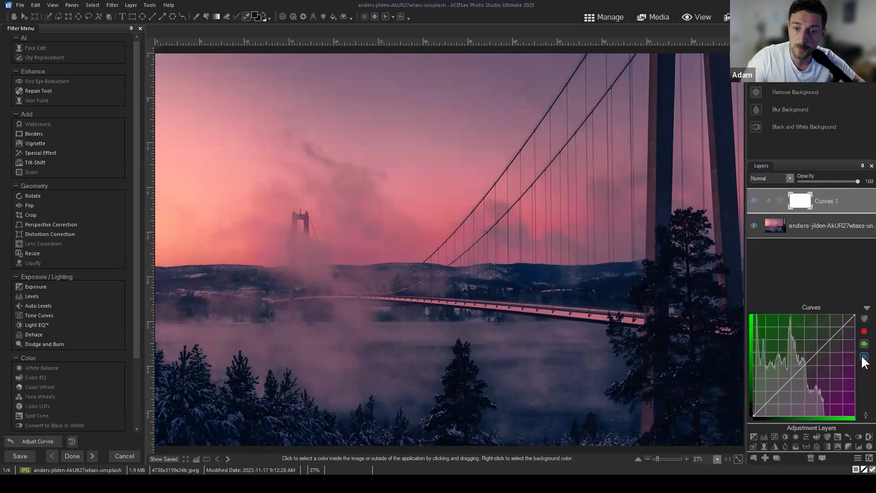
{"action": "left_click", "coordinate": [863, 332]}
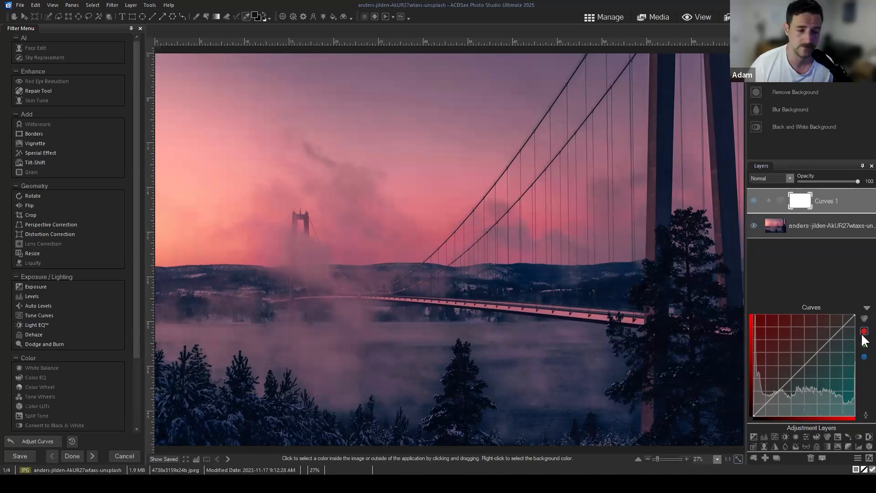
{"action": "left_click", "coordinate": [863, 344]}
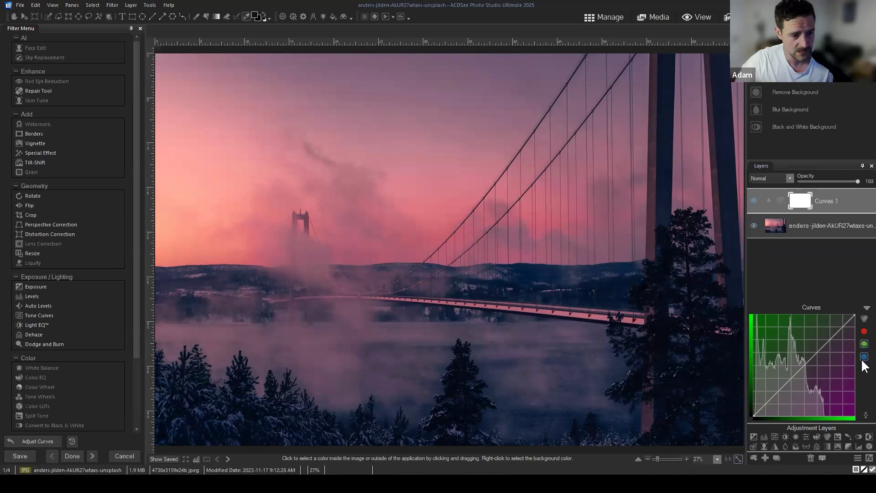
{"action": "left_click", "coordinate": [864, 357]}
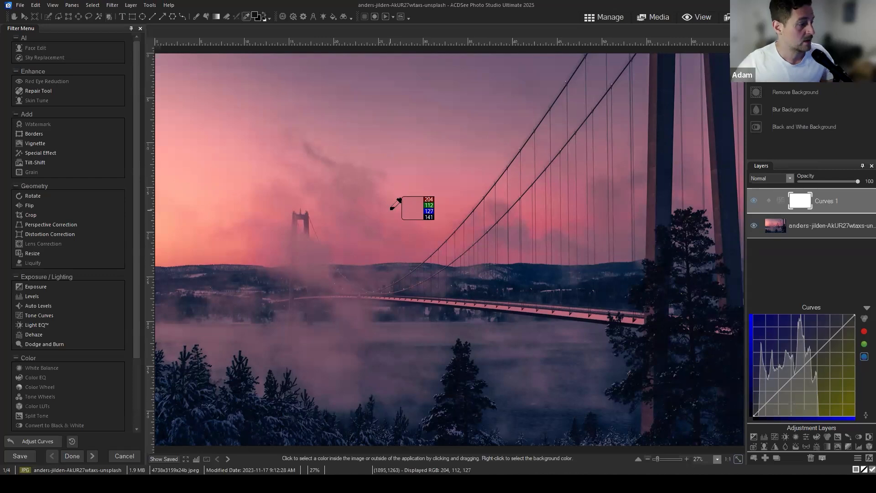
Step: Try raising the green channel's midtones with a curve point at input 116, output 143
{"action": "left_click", "coordinate": [864, 344]}
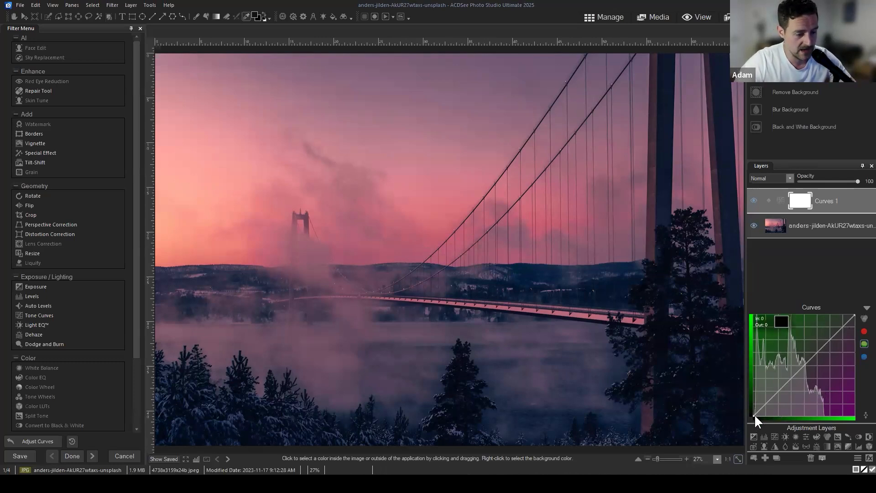
{"action": "mouse_move", "coordinate": [752, 413]}
{"action": "left_mouse_down"}
{"action": "mouse_move", "coordinate": [839, 338]}
{"action": "mouse_move", "coordinate": [745, 428]}
{"action": "mouse_move", "coordinate": [751, 417]}
{"action": "left_mouse_up"}
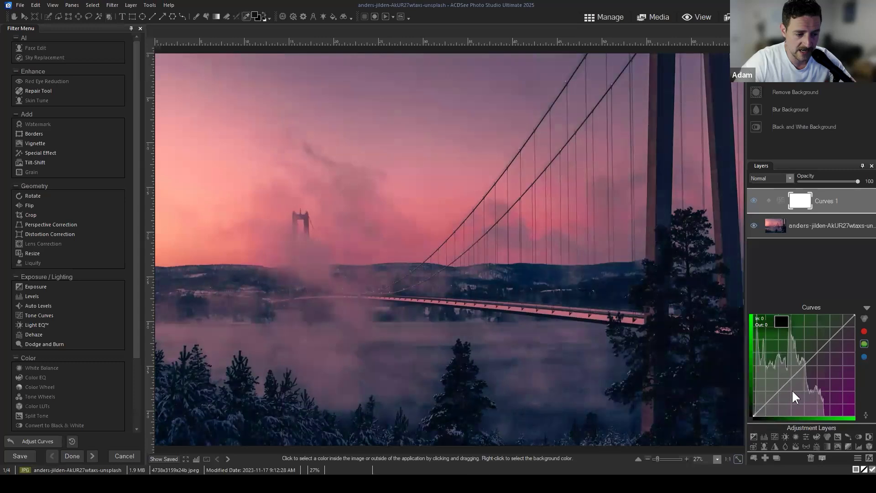
{"action": "left_click_drag", "start_coordinate": [804, 365], "coordinate": [798, 359]}
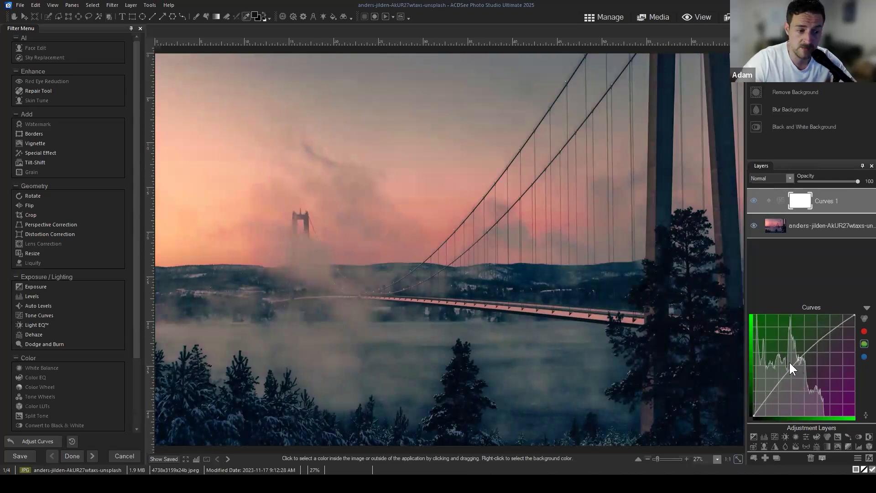
{"action": "left_click_drag", "start_coordinate": [798, 360], "coordinate": [805, 366]}
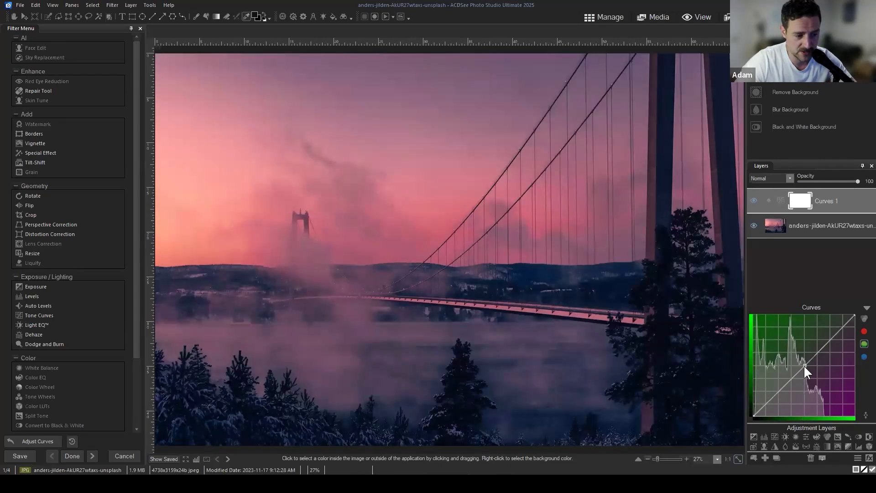
{"action": "left_click_drag", "start_coordinate": [804, 366], "coordinate": [800, 358]}
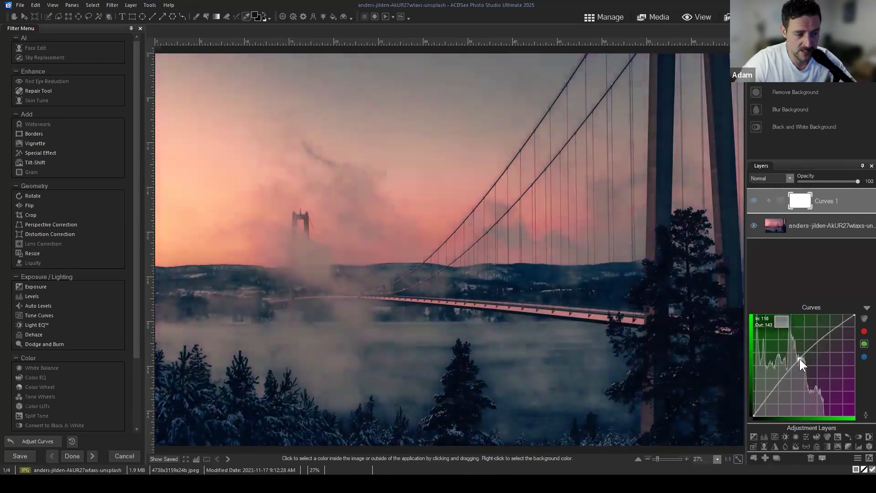
{"action": "right_click", "coordinate": [799, 359]}
{"action": "left_click", "coordinate": [846, 264]}
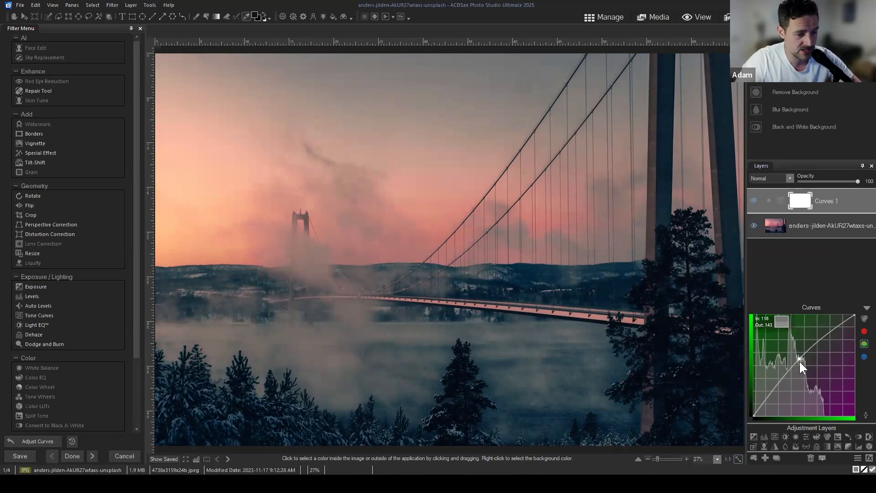
Step: Try lowering the green channel's midtones to input 142, output 111, and remove the curve point
{"action": "left_click_drag", "start_coordinate": [798, 360], "coordinate": [809, 371]}
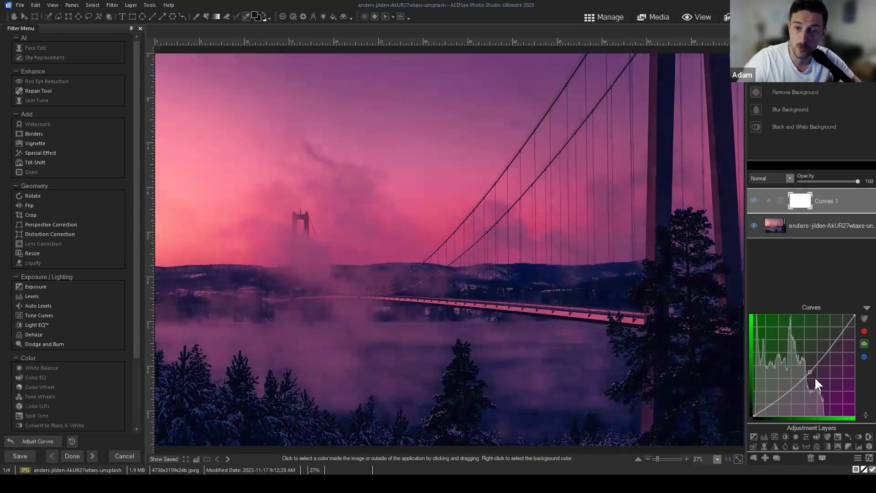
{"action": "left_click_drag", "start_coordinate": [810, 371], "coordinate": [810, 369]}
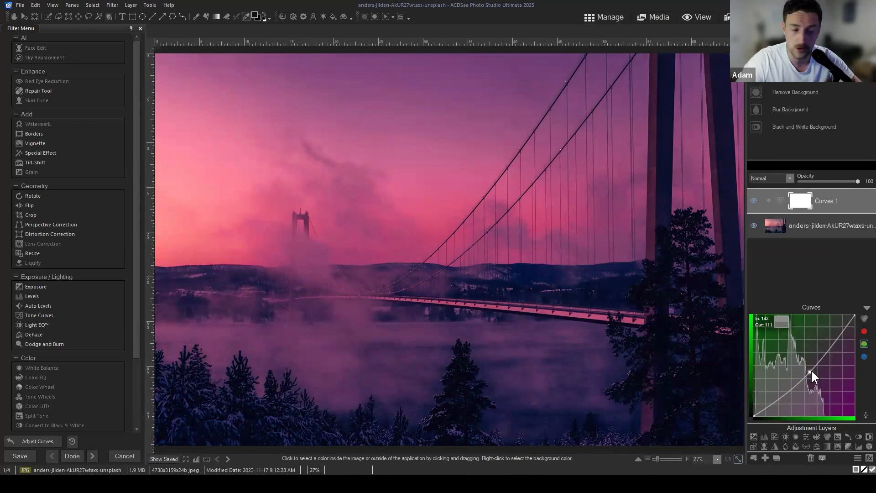
{"action": "right_click", "coordinate": [815, 368]}
{"action": "left_click", "coordinate": [822, 364]}
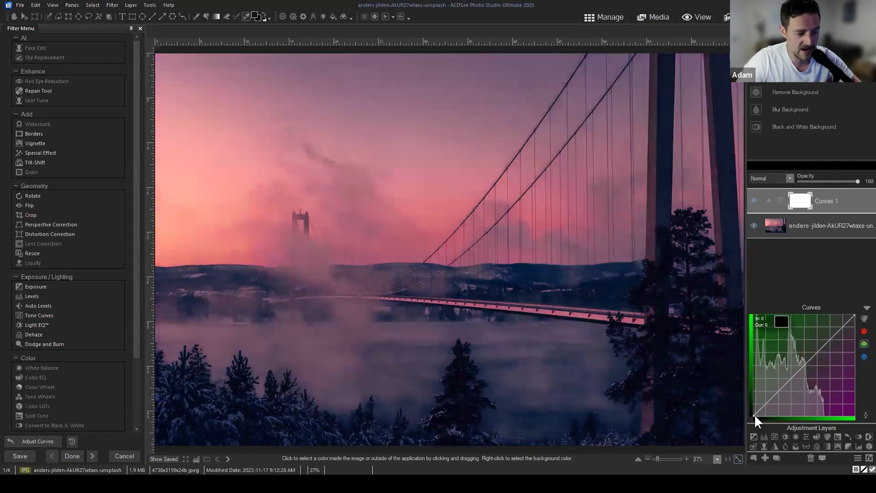
Step: Try anchoring the green curve's shadows and highlights while raising its midpoint to input 120, output 145, and remove all three points
{"action": "left_click", "coordinate": [804, 363]}
{"action": "left_click", "coordinate": [782, 385]}
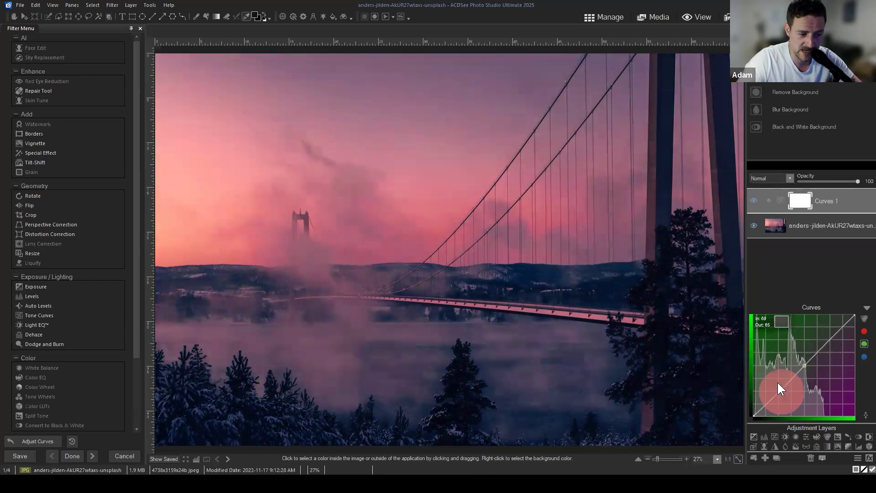
{"action": "left_click", "coordinate": [827, 342]}
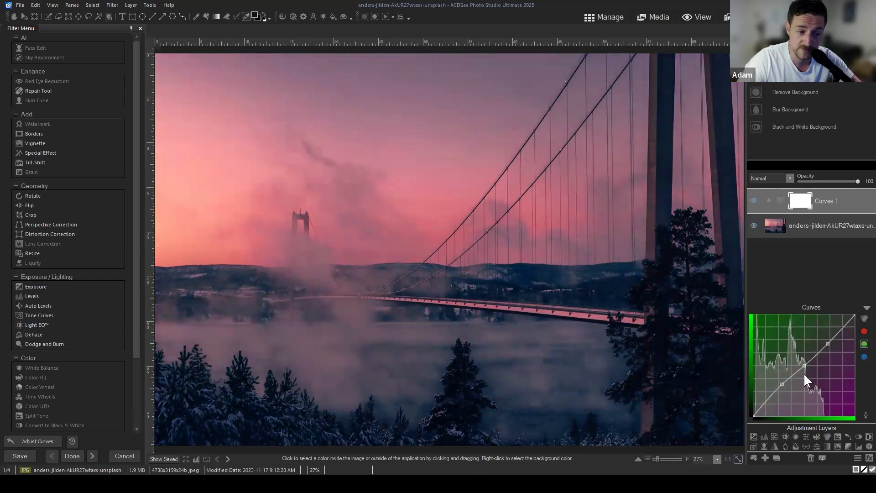
{"action": "left_click_drag", "start_coordinate": [804, 365], "coordinate": [804, 356]}
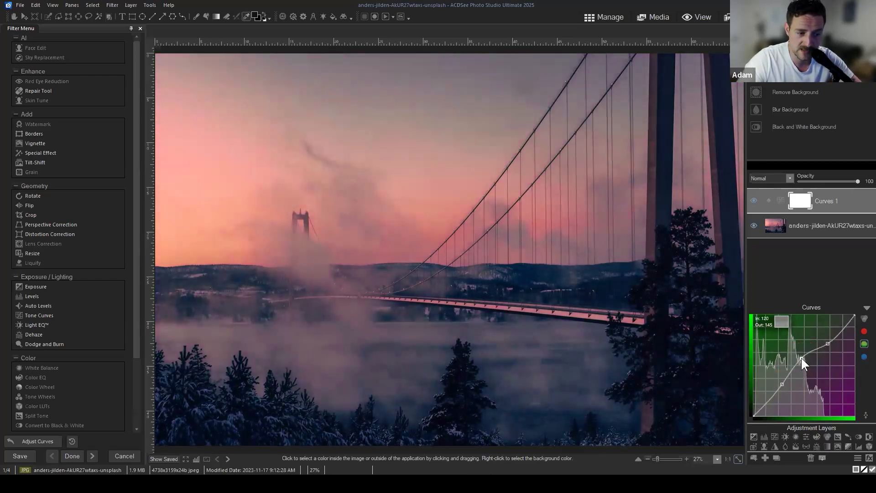
{"action": "right_click", "coordinate": [802, 356]}
{"action": "left_click", "coordinate": [830, 345]}
{"action": "left_click", "coordinate": [841, 337]}
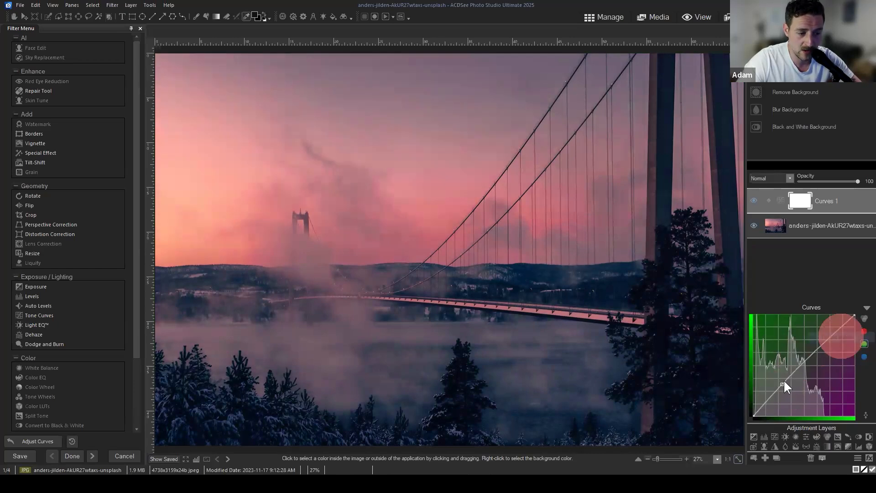
{"action": "right_click", "coordinate": [783, 383]}
{"action": "left_click", "coordinate": [796, 374]}
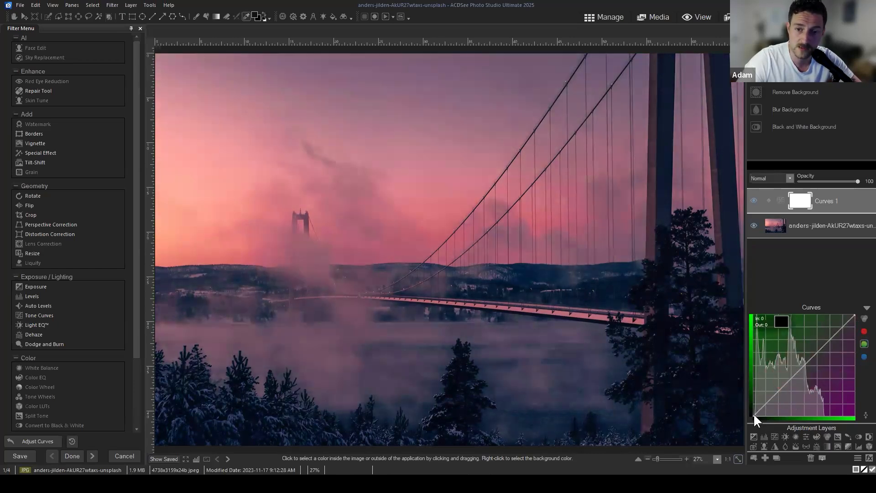
Step: Raise the green curve's black point and pull its white point inward, and compare the photo with its previous state
{"action": "left_click_drag", "start_coordinate": [753, 415], "coordinate": [741, 406]}
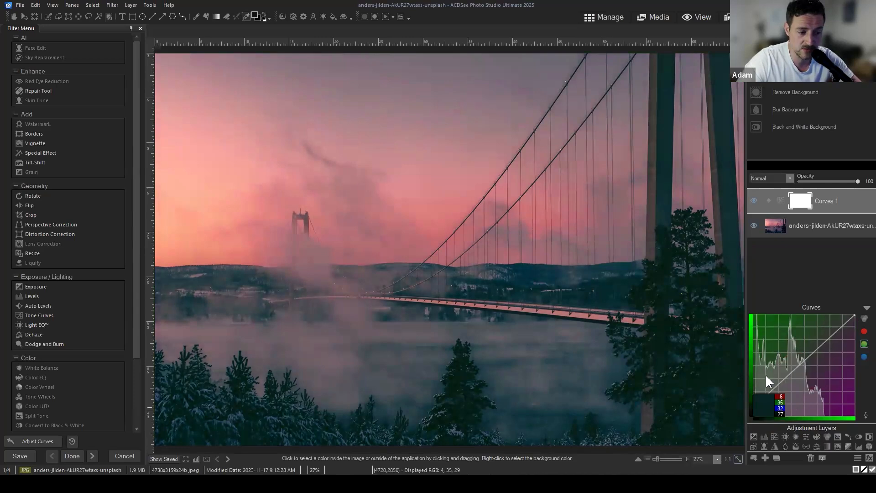
{"action": "left_click", "coordinate": [854, 316]}
{"action": "left_click_drag", "start_coordinate": [854, 313], "coordinate": [845, 311]}
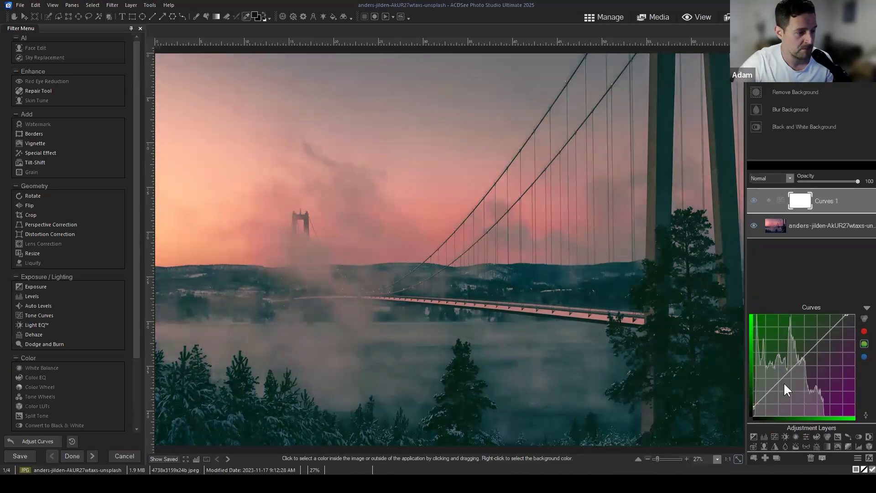
{"action": "left_click", "coordinate": [162, 459]}
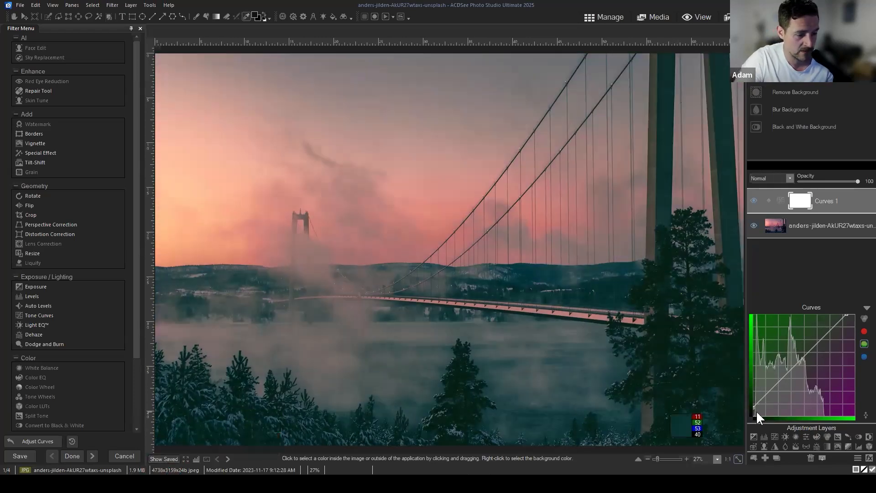
Step: Refine the green curve with a black point output of 14, a subtler white point and slightly raised midtones, and compare before and after
{"action": "left_click_drag", "start_coordinate": [753, 406], "coordinate": [749, 411]}
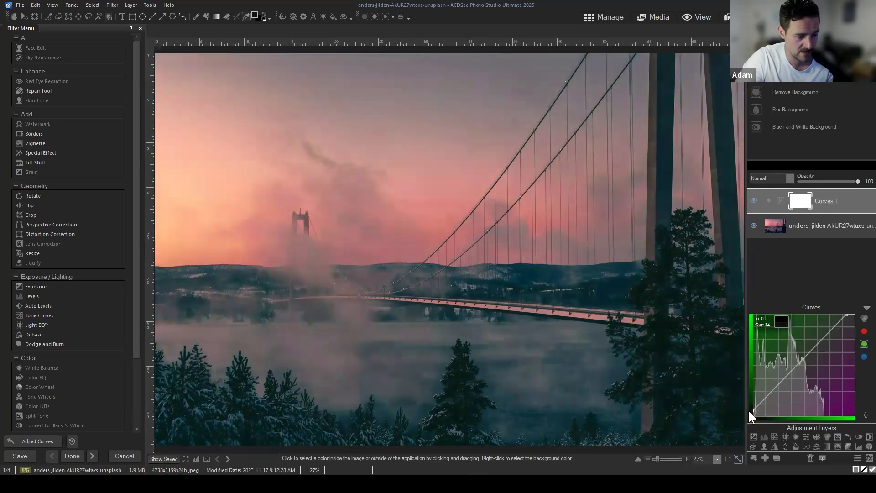
{"action": "left_click_drag", "start_coordinate": [847, 315], "coordinate": [849, 315]}
{"action": "left_click", "coordinate": [804, 359]}
{"action": "left_click_drag", "start_coordinate": [804, 359], "coordinate": [802, 358]}
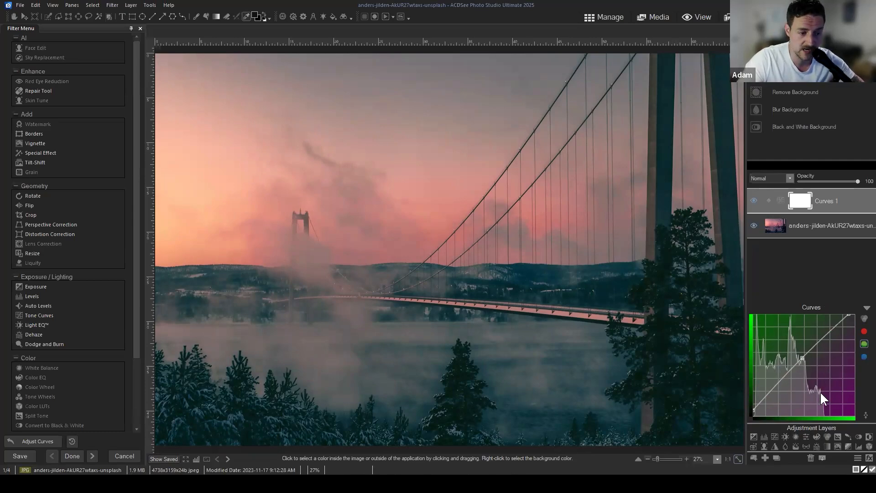
{"action": "left_click", "coordinate": [162, 460]}
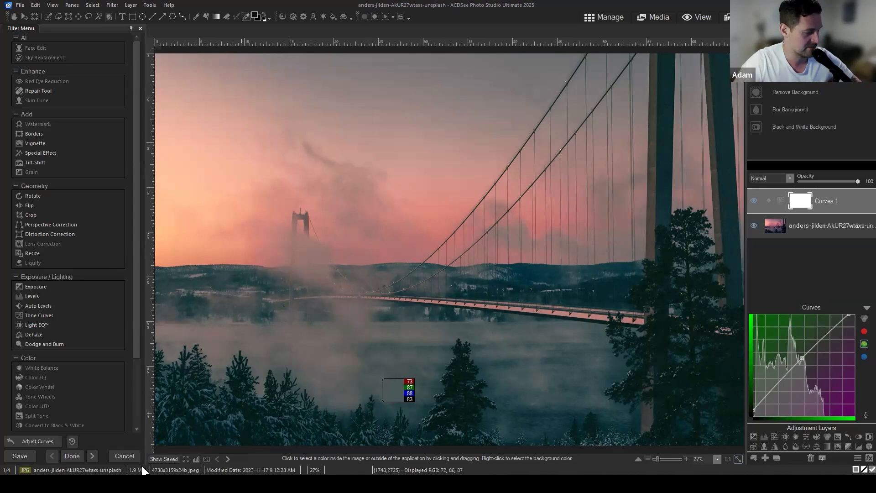
{"action": "left_click", "coordinate": [166, 460]}
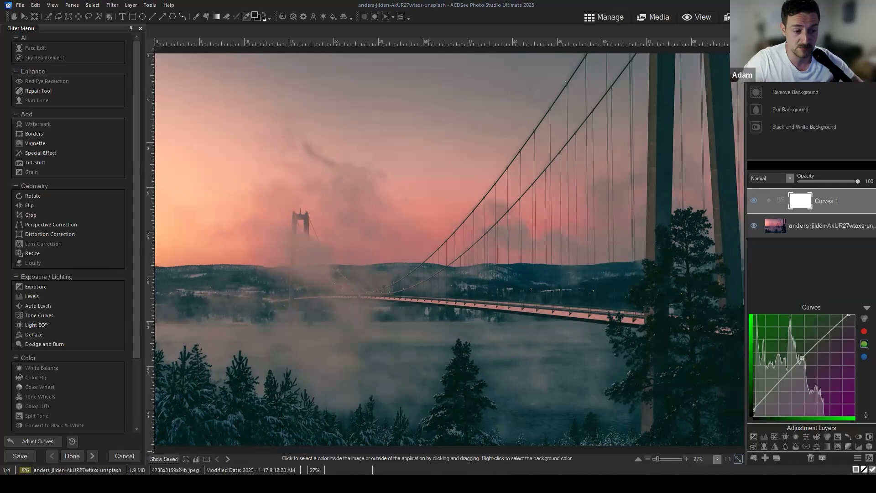
Step: Examine the red and blue channel curves against the adjusted green curve
{"action": "left_click", "coordinate": [863, 331]}
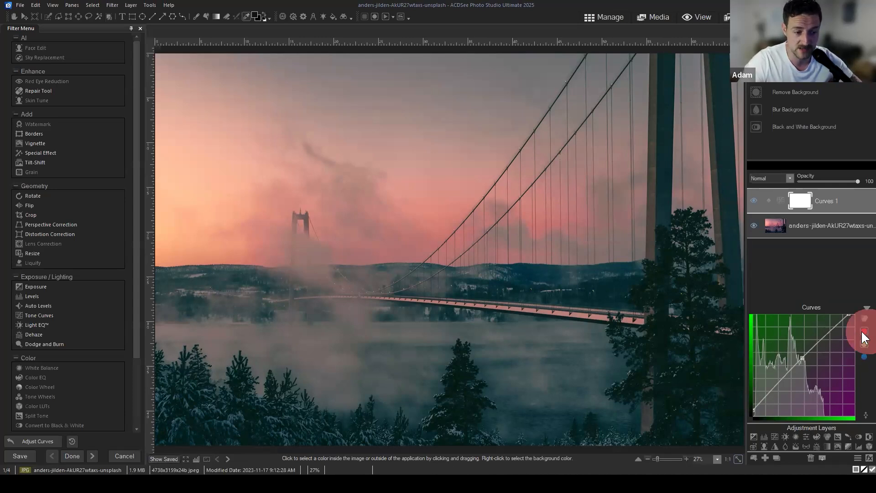
{"action": "left_click", "coordinate": [864, 356]}
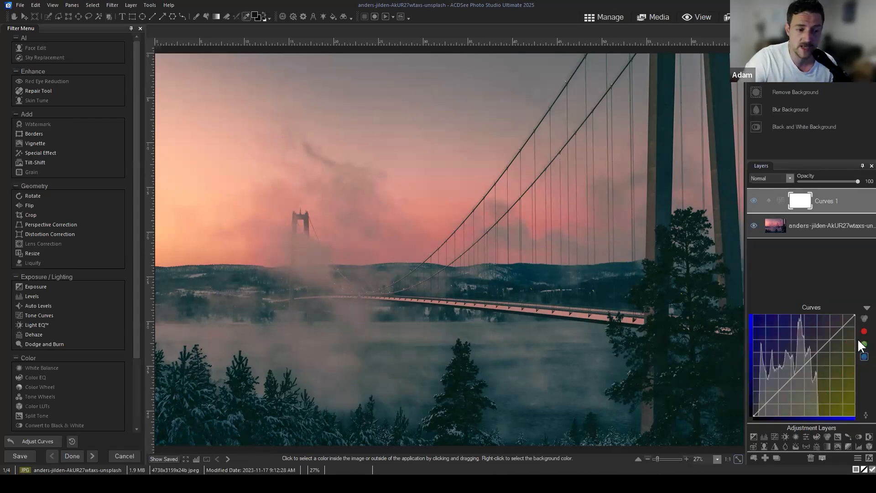
{"action": "left_click", "coordinate": [864, 332]}
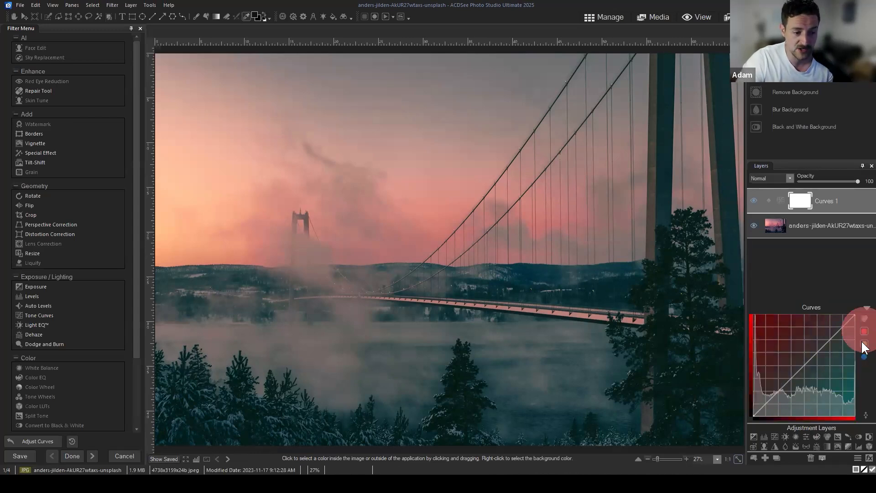
{"action": "left_click", "coordinate": [864, 344]}
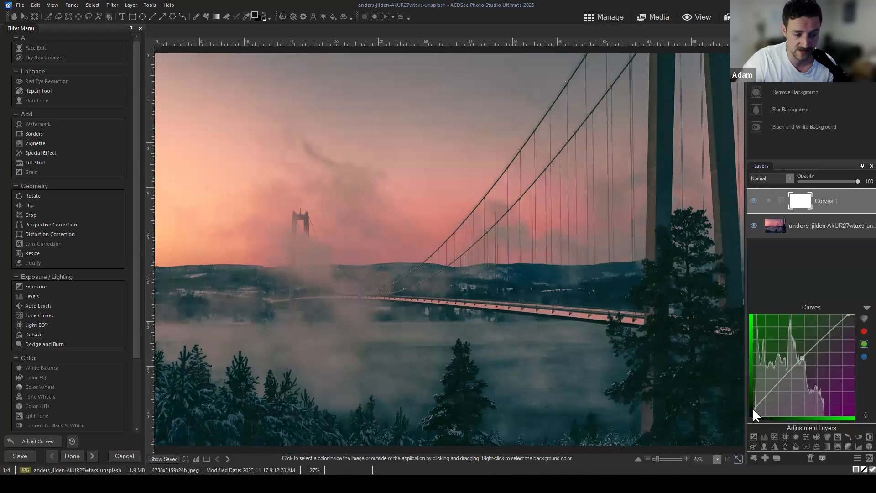
{"action": "left_click", "coordinate": [865, 331]}
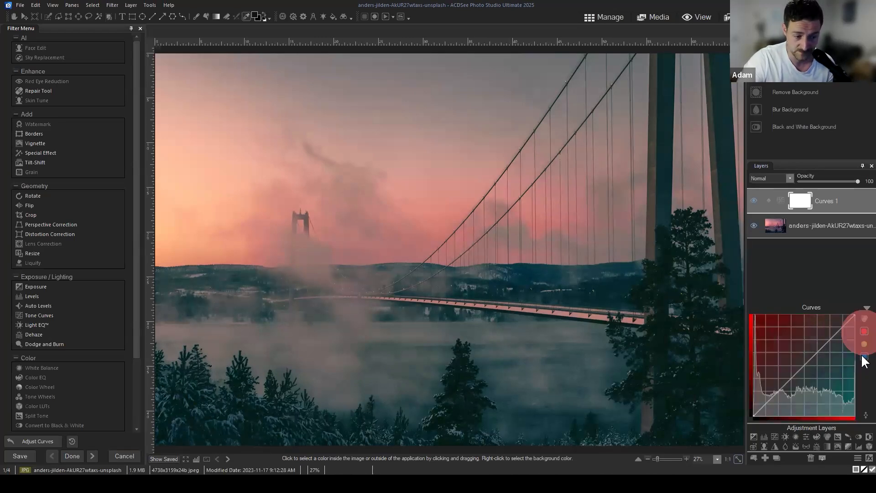
{"action": "left_click", "coordinate": [864, 357]}
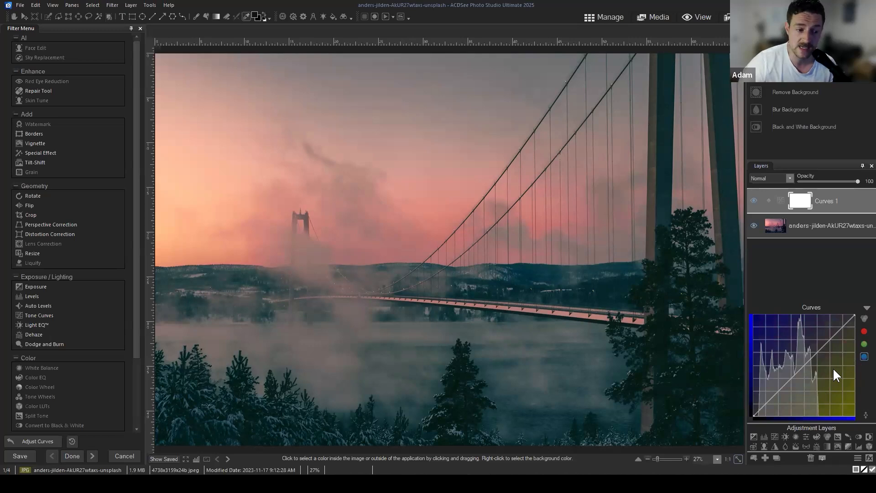
{"action": "left_click", "coordinate": [864, 343]}
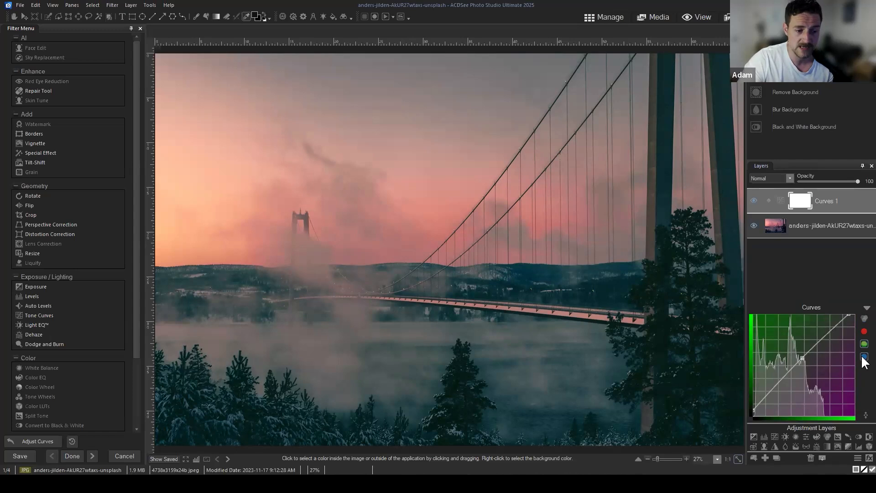
Step: Try shifting the blue curve's black point and midpoint, and delete the added midpoint
{"action": "left_click", "coordinate": [864, 357]}
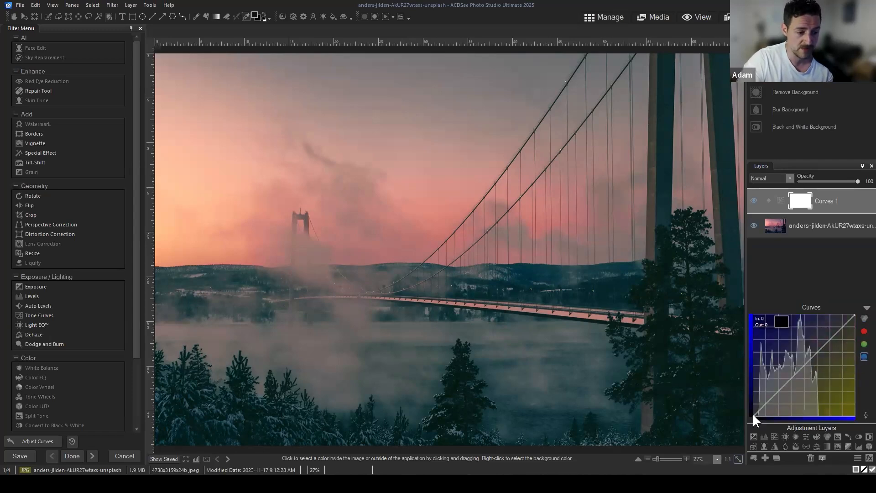
{"action": "mouse_move", "coordinate": [756, 416]}
{"action": "left_mouse_down"}
{"action": "mouse_move", "coordinate": [781, 417]}
{"action": "mouse_move", "coordinate": [748, 417]}
{"action": "left_mouse_up"}
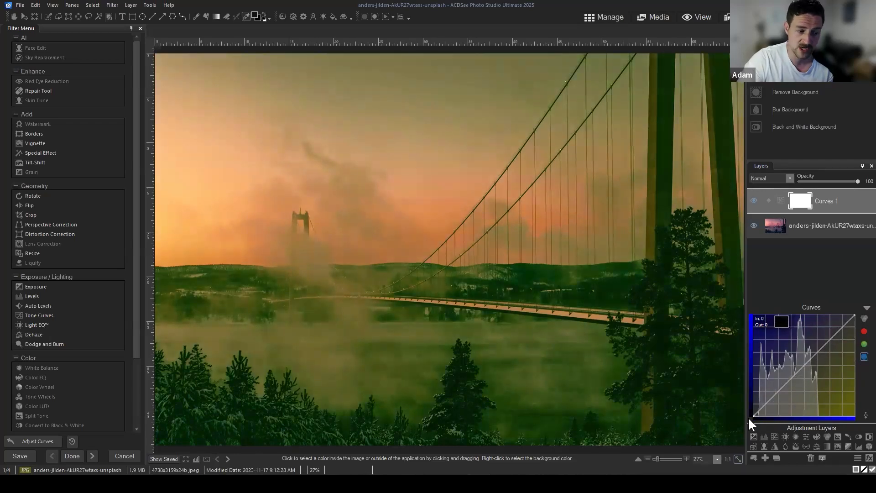
{"action": "mouse_move", "coordinate": [804, 365]}
{"action": "left_mouse_down"}
{"action": "mouse_move", "coordinate": [812, 370]}
{"action": "mouse_move", "coordinate": [805, 364]}
{"action": "left_mouse_up"}
{"action": "right_click", "coordinate": [805, 364]}
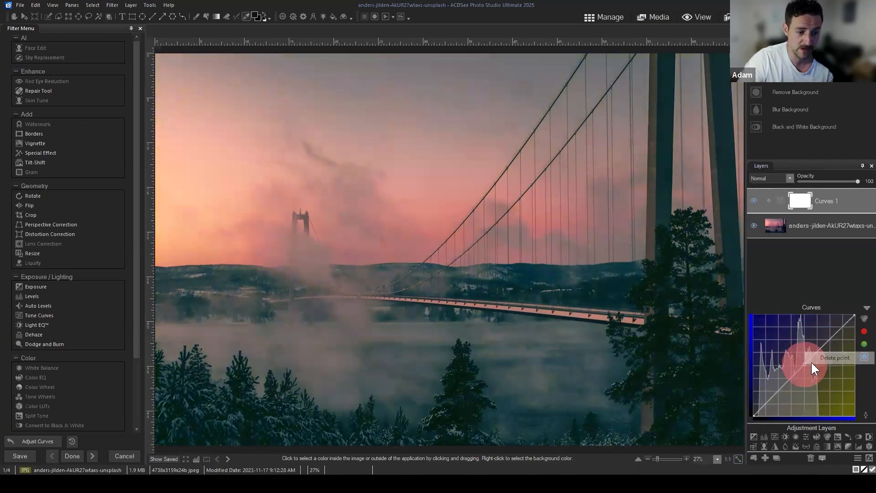
{"action": "left_click", "coordinate": [821, 358]}
Step: Try raising the red curve's midtones at input 121, and delete the added point
{"action": "left_click", "coordinate": [864, 331]}
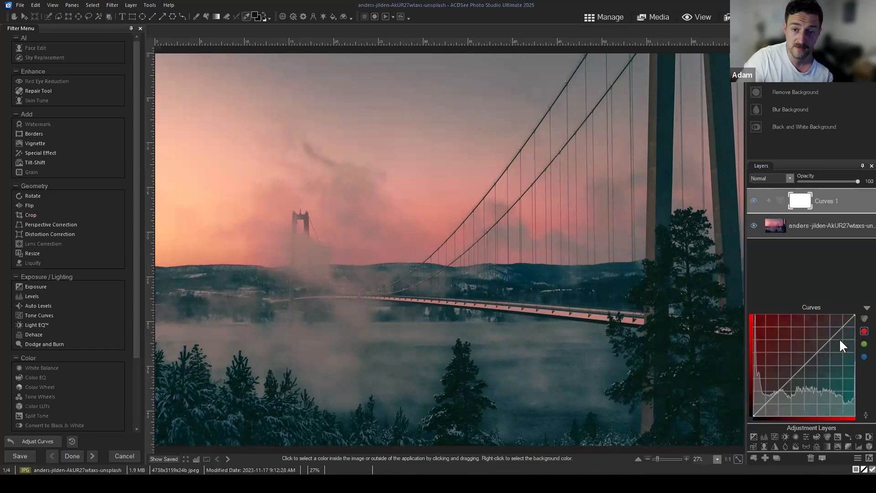
{"action": "left_click_drag", "start_coordinate": [803, 365], "coordinate": [801, 360]}
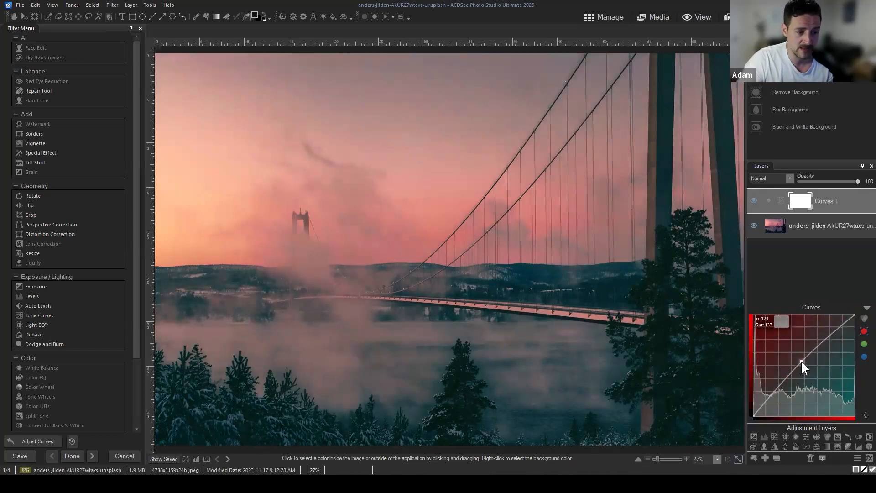
{"action": "right_click", "coordinate": [802, 361]}
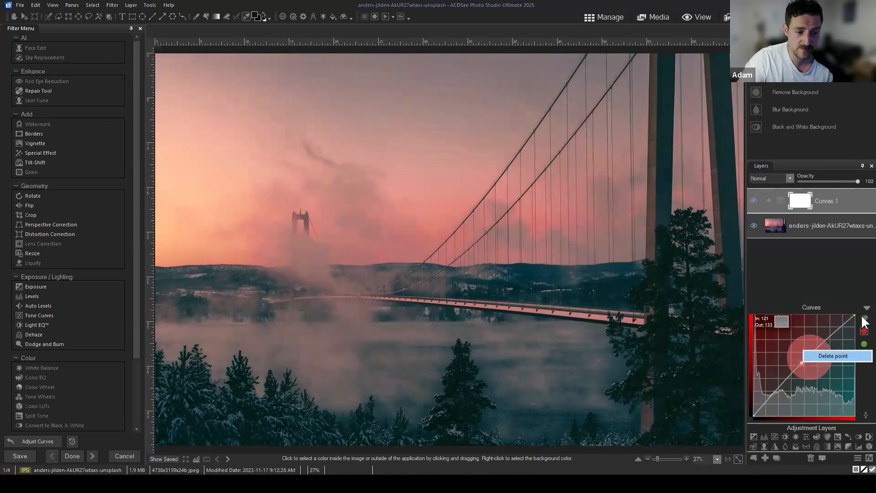
{"action": "left_click", "coordinate": [809, 357]}
{"action": "mouse_move", "coordinate": [855, 314]}
{"action": "left_mouse_down"}
{"action": "mouse_move", "coordinate": [846, 314]}
{"action": "mouse_move", "coordinate": [859, 313]}
{"action": "left_mouse_up"}
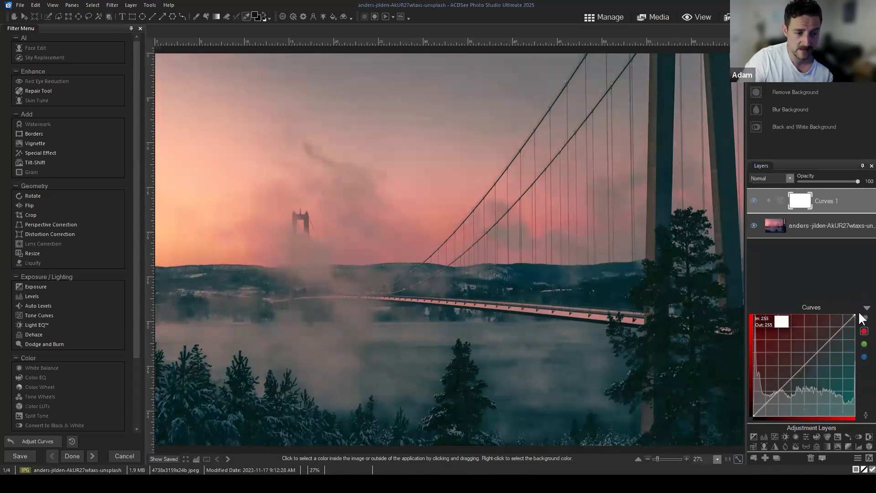
Step: Try moving the red curve's black point inward by larger and smaller amounts, and return it to the corner
{"action": "left_click_drag", "start_coordinate": [752, 414], "coordinate": [773, 415]}
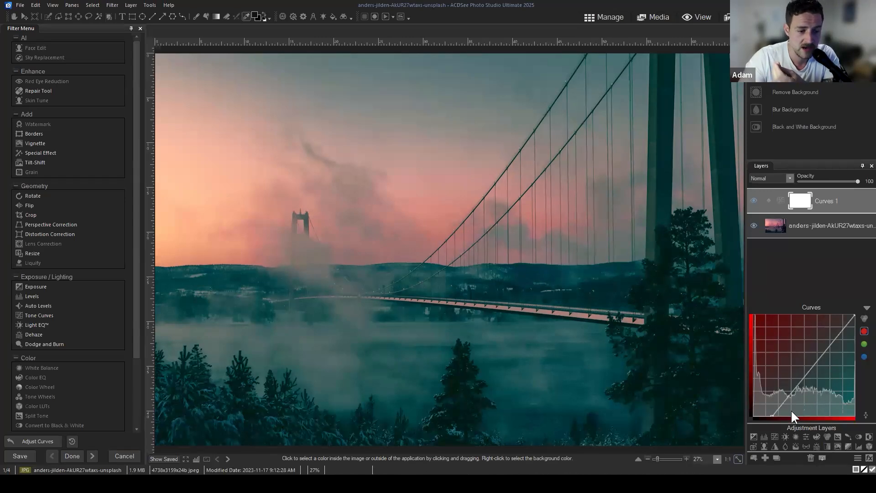
{"action": "mouse_move", "coordinate": [773, 417]}
{"action": "left_click_drag", "start_coordinate": [772, 416], "coordinate": [750, 420]}
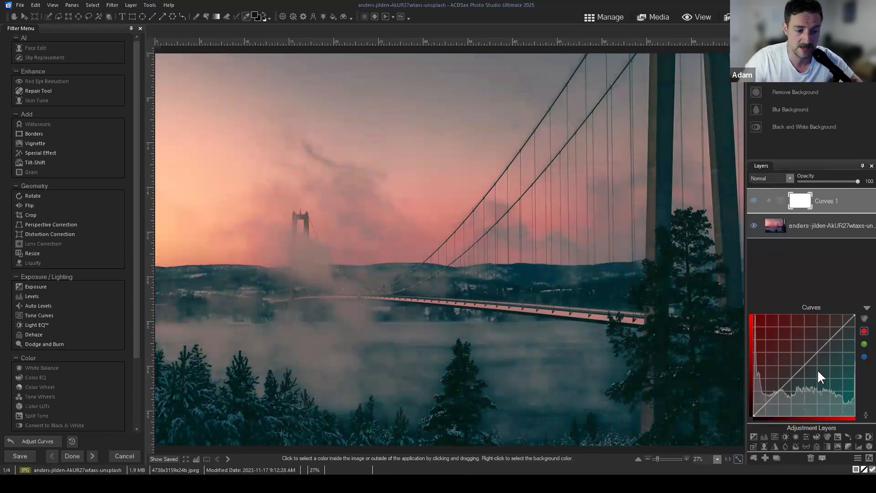
{"action": "left_click_drag", "start_coordinate": [752, 416], "coordinate": [763, 417]}
{"action": "right_click", "coordinate": [762, 414]}
{"action": "left_click", "coordinate": [770, 409]}
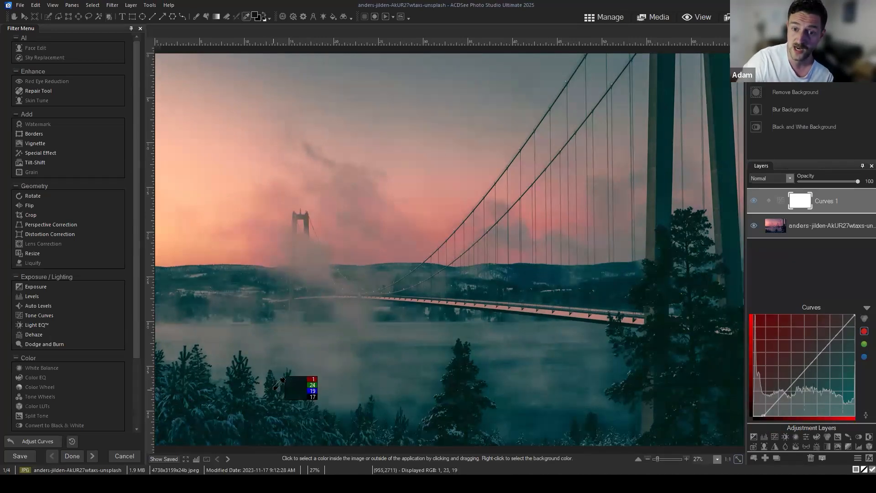
{"action": "left_click", "coordinate": [763, 415]}
{"action": "left_click_drag", "start_coordinate": [763, 414], "coordinate": [741, 418]}
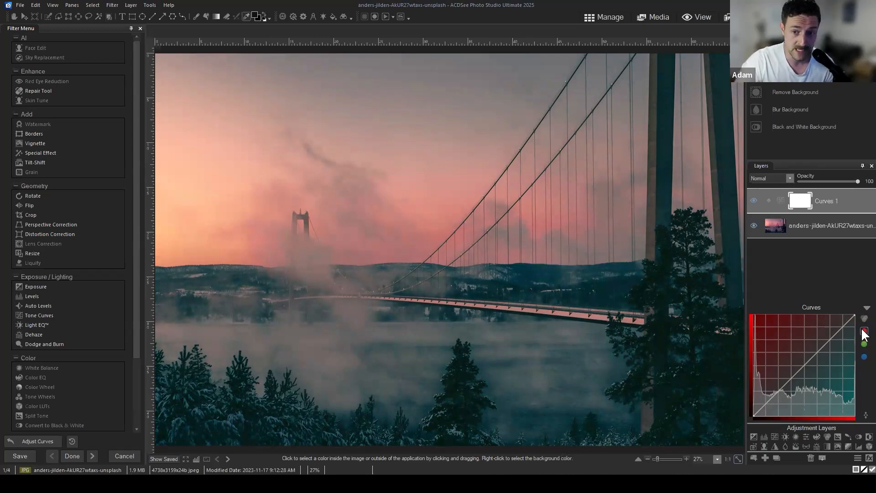
Step: Examine the green, blue and red channel curves against one another
{"action": "left_click", "coordinate": [863, 345]}
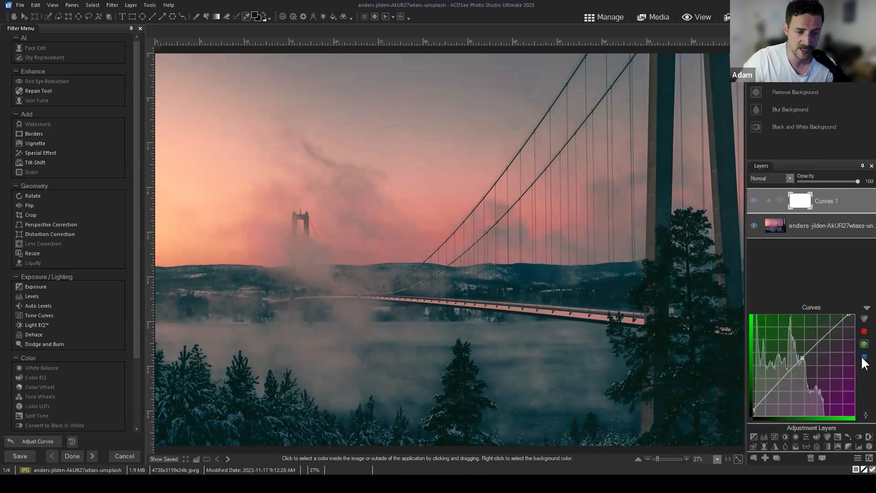
{"action": "left_click", "coordinate": [864, 357]}
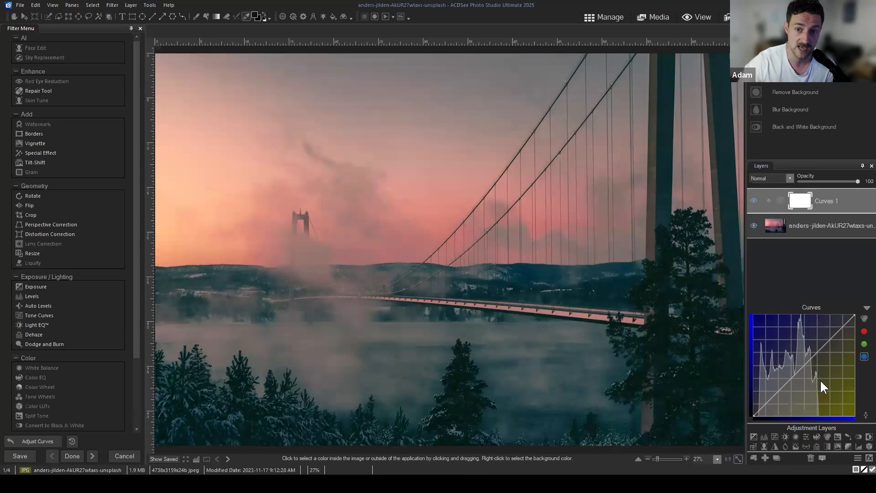
{"action": "left_click", "coordinate": [864, 332]}
{"action": "left_click", "coordinate": [864, 344]}
{"action": "left_click", "coordinate": [864, 358]}
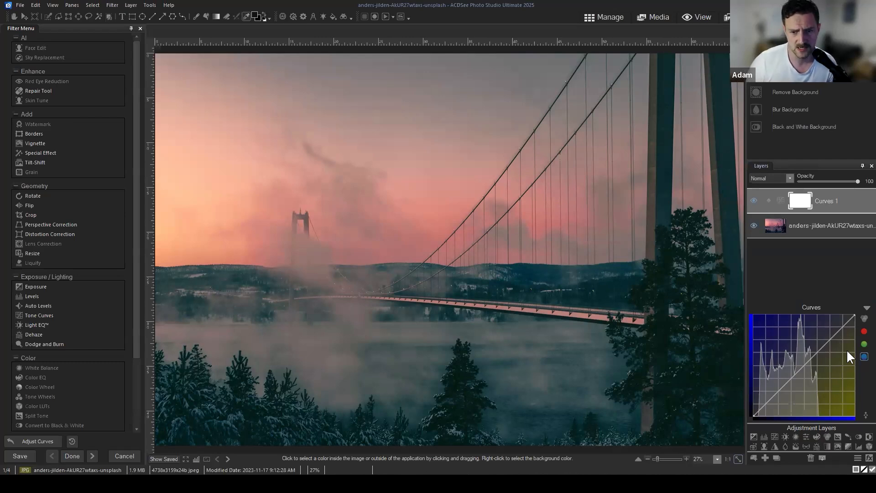
{"action": "left_click", "coordinate": [864, 345]}
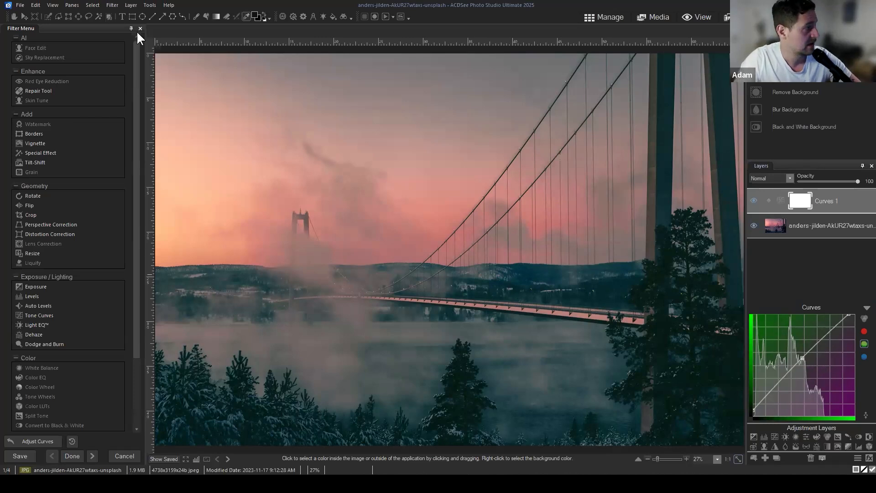
Step: Show the photo's histogram, and try lowering the red curve's midtones before removing the added point
{"action": "left_click", "coordinate": [72, 5]}
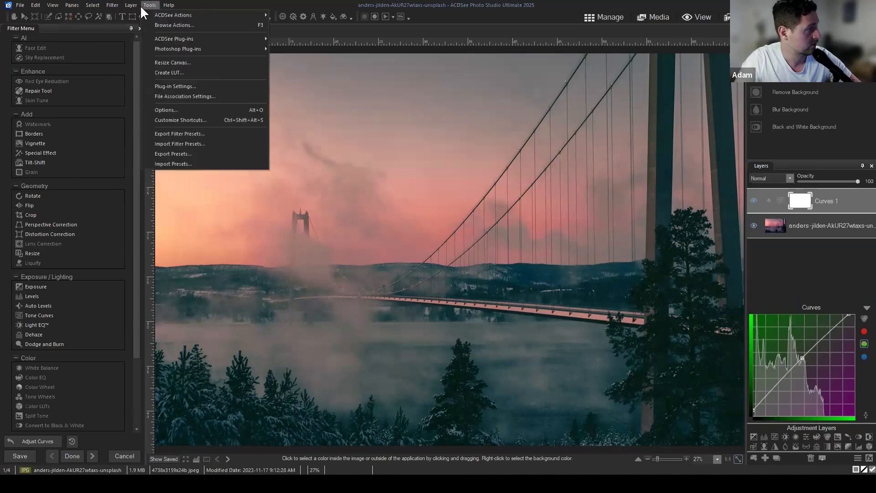
{"action": "left_click", "coordinate": [88, 78]}
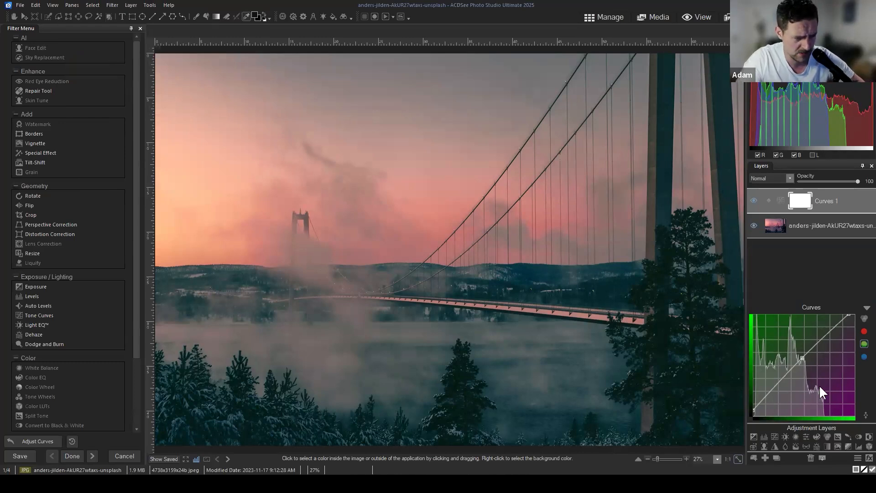
{"action": "left_click", "coordinate": [863, 331]}
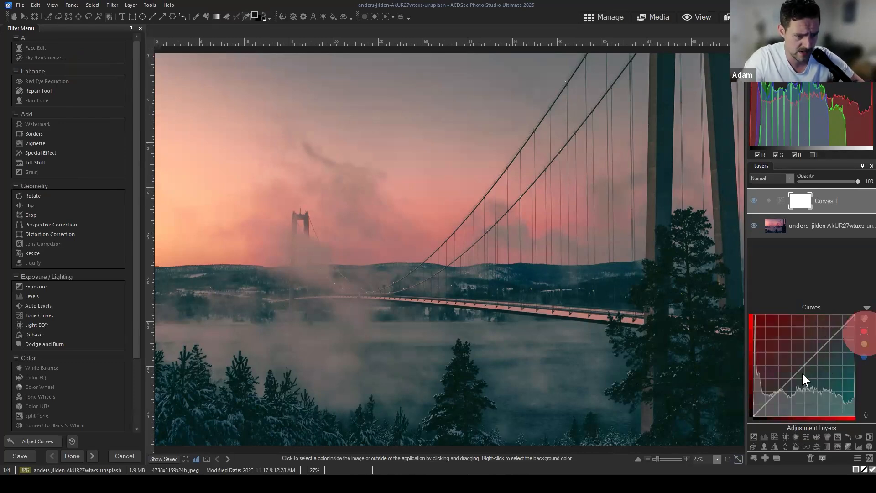
{"action": "mouse_move", "coordinate": [804, 363]}
{"action": "left_mouse_down"}
{"action": "mouse_move", "coordinate": [817, 372]}
{"action": "mouse_move", "coordinate": [808, 367]}
{"action": "left_mouse_up"}
{"action": "right_click", "coordinate": [809, 368]}
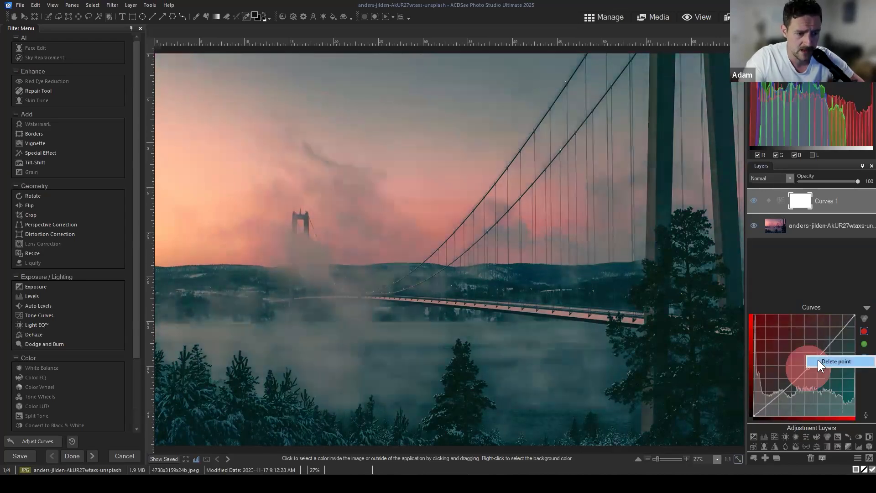
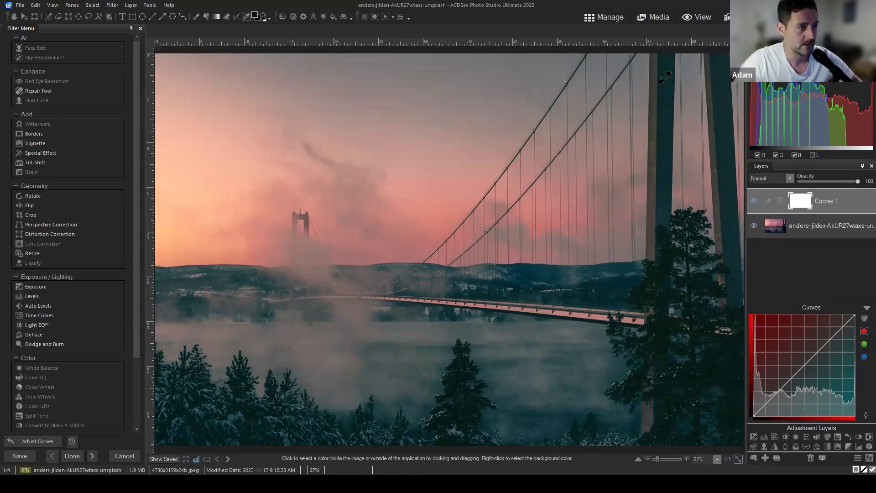
Step: Save the adjusted bridge photo as "corrective" in ACDC format in the Color Matching folder
{"action": "left_click", "coordinate": [600, 19]}
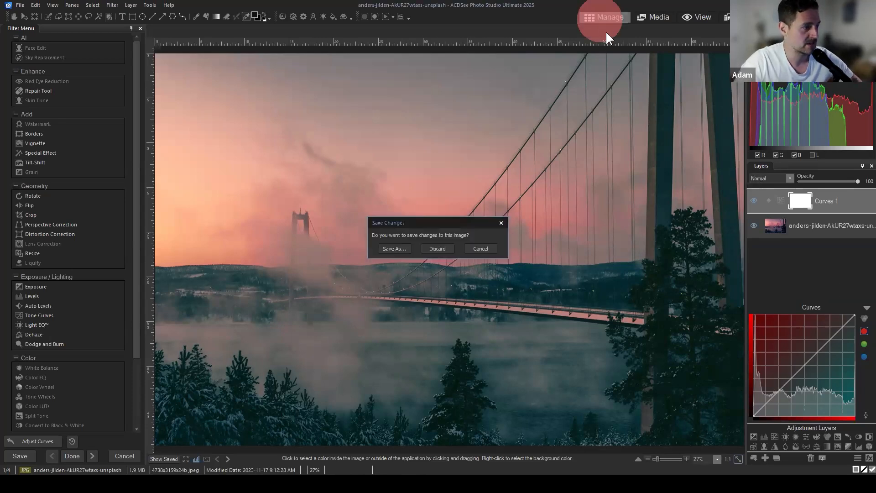
{"action": "left_click", "coordinate": [481, 249]}
{"action": "left_click", "coordinate": [20, 5]}
{"action": "left_click", "coordinate": [40, 83]}
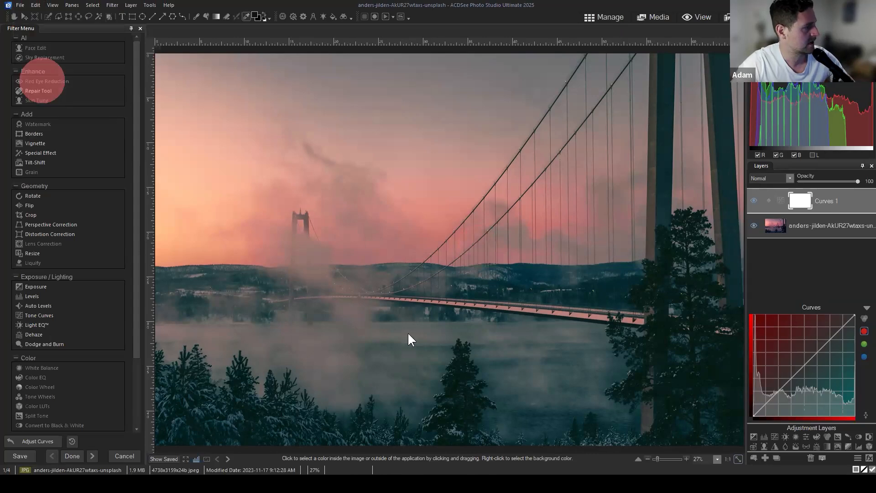
{"action": "left_click", "coordinate": [546, 249]}
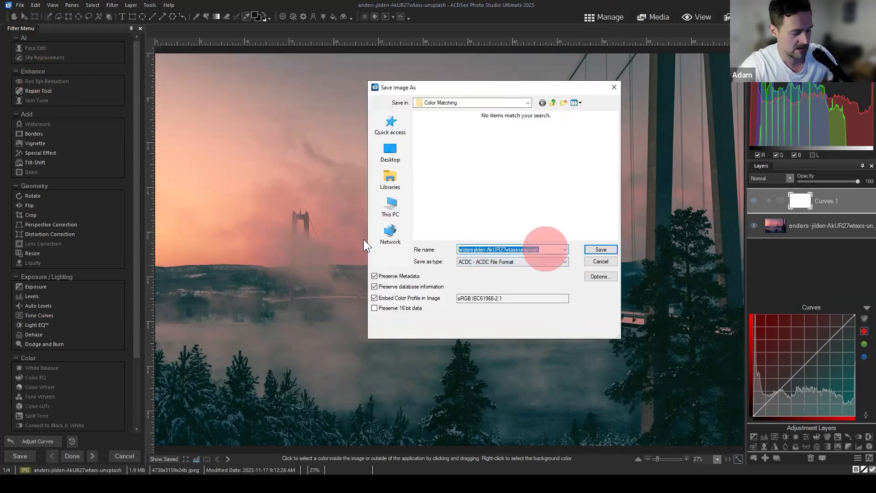
{"action": "type", "text": "correcti"}
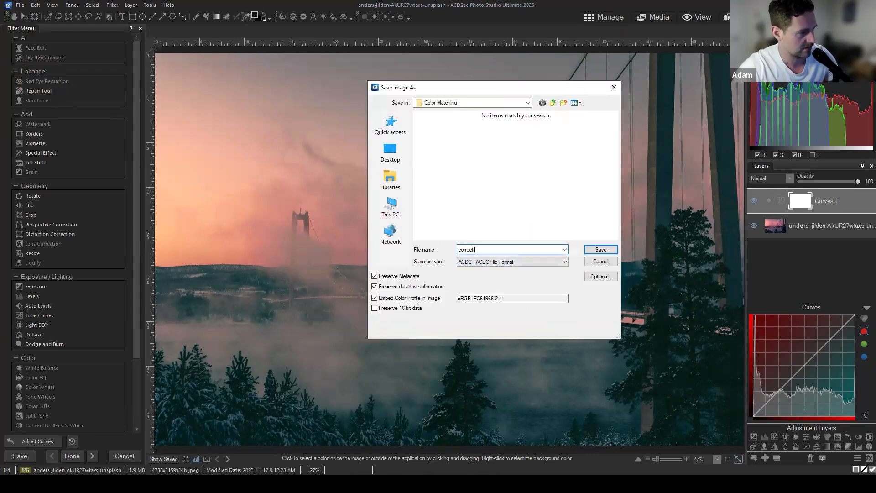
{"action": "type", "text": "ve"}
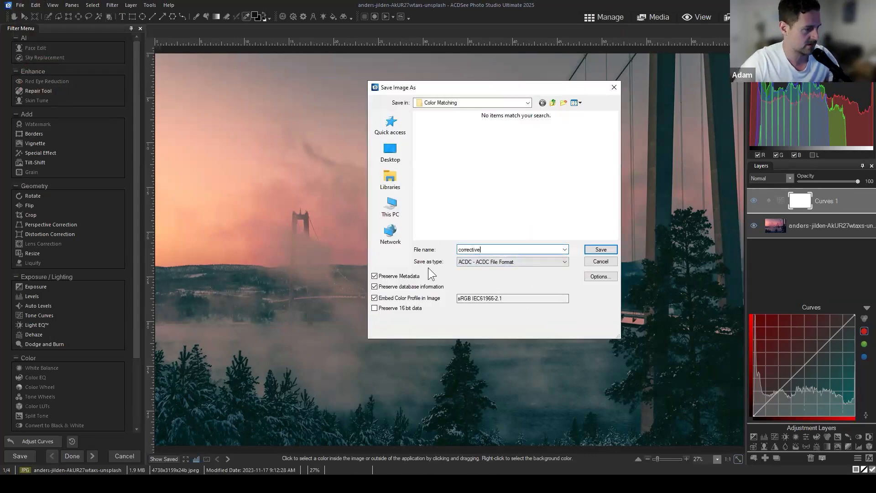
{"action": "left_click", "coordinate": [607, 252]}
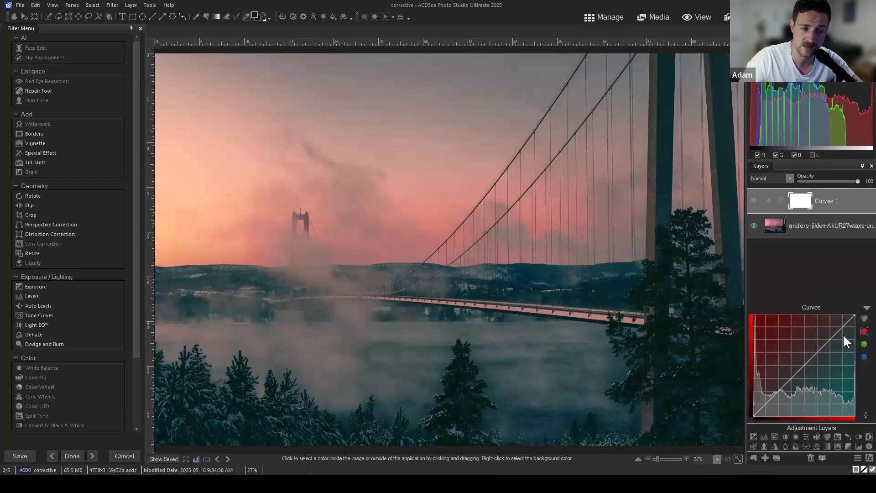
Step: Return to Manage mode and open the original bridge JPG for editing
{"action": "left_click_drag", "start_coordinate": [855, 315], "coordinate": [855, 315]}
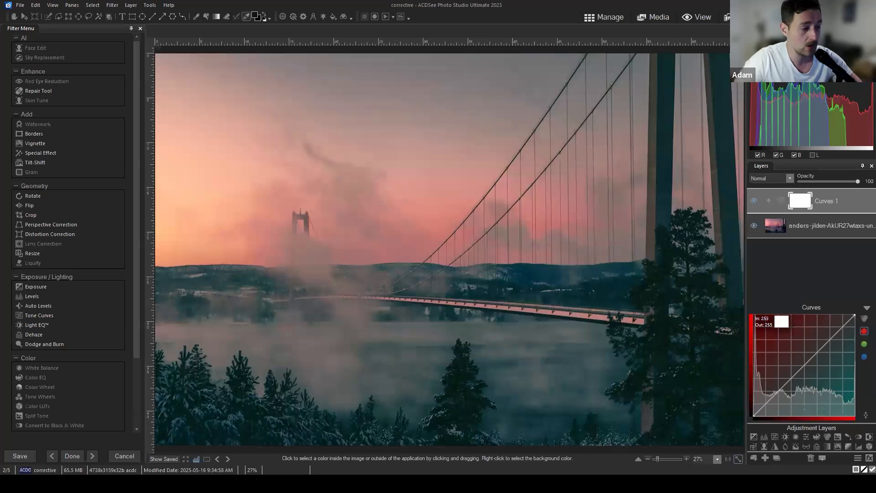
{"action": "left_click", "coordinate": [602, 18]}
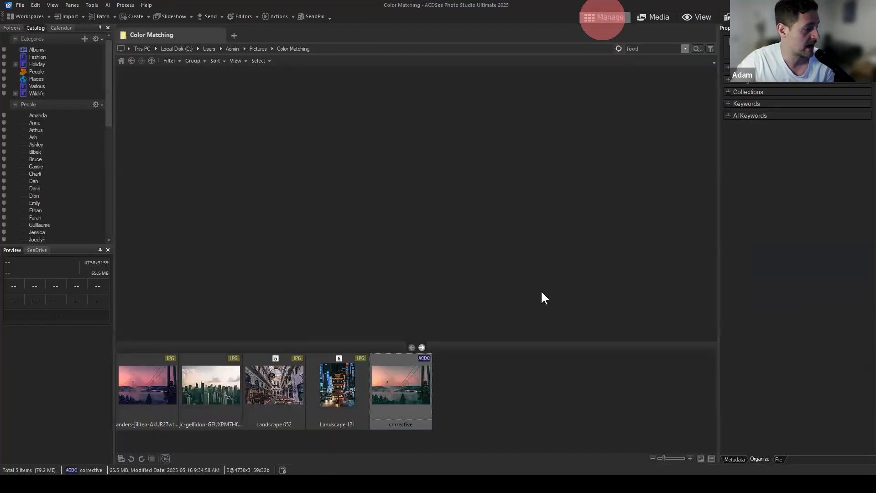
{"action": "left_click", "coordinate": [150, 389]}
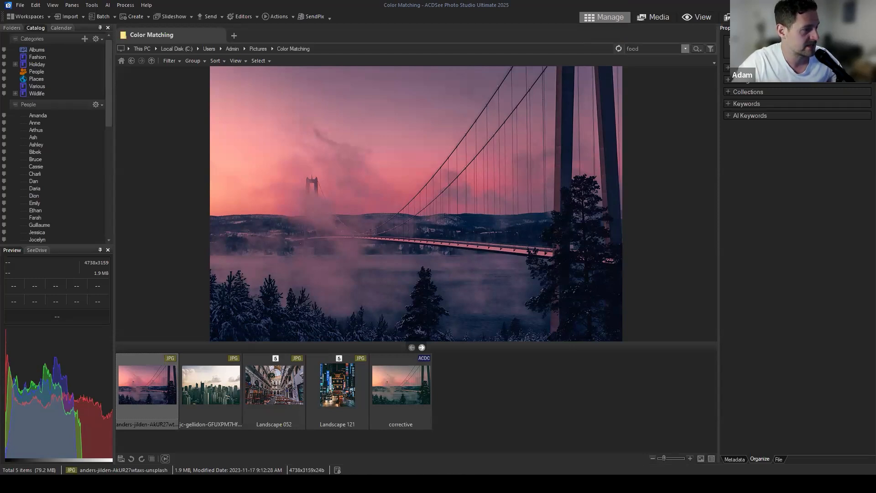
{"action": "key", "text": "ctrl+e"}
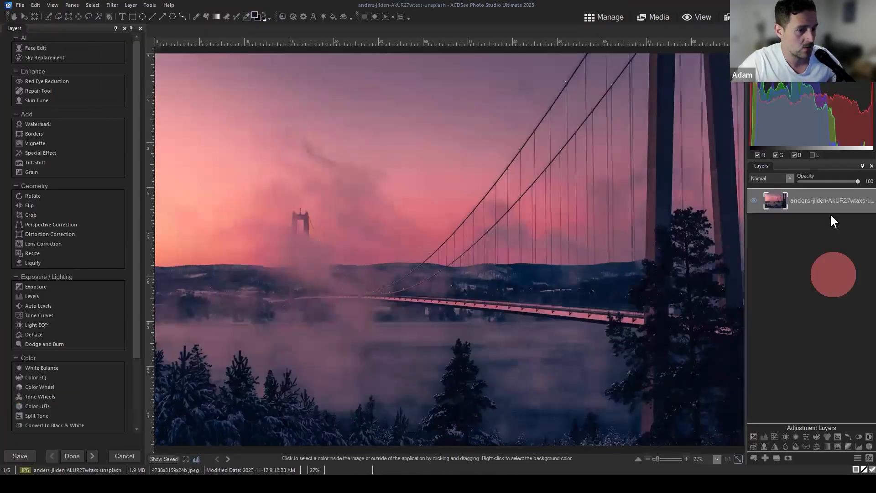
Step: Add two blank layers above the bridge photo layer
{"action": "left_click", "coordinate": [812, 206]}
{"action": "left_click", "coordinate": [815, 207]}
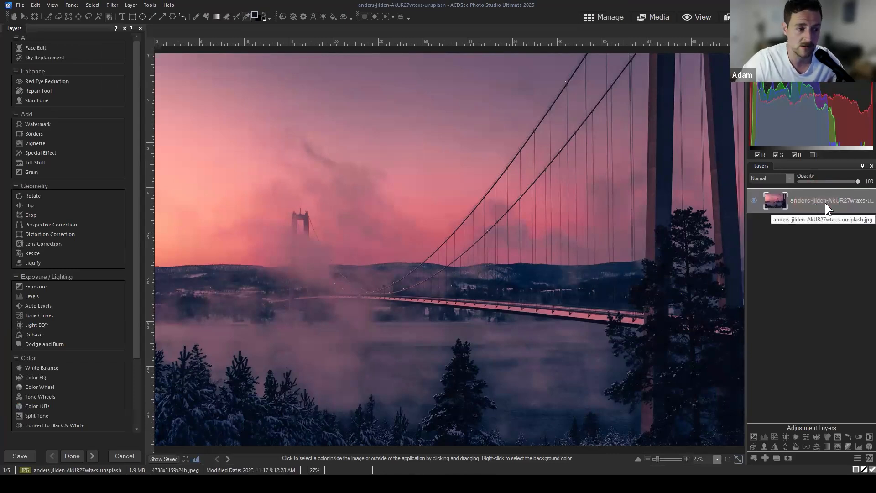
{"action": "left_click", "coordinate": [765, 456]}
{"action": "left_click", "coordinate": [765, 457]}
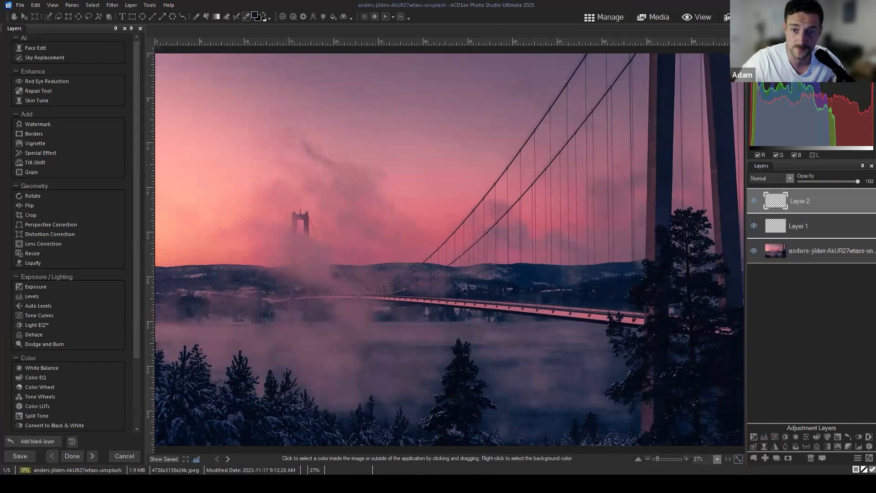
Step: Make the lower blank layer active and sample the pink of the sky as the foreground color
{"action": "left_click", "coordinate": [820, 228]}
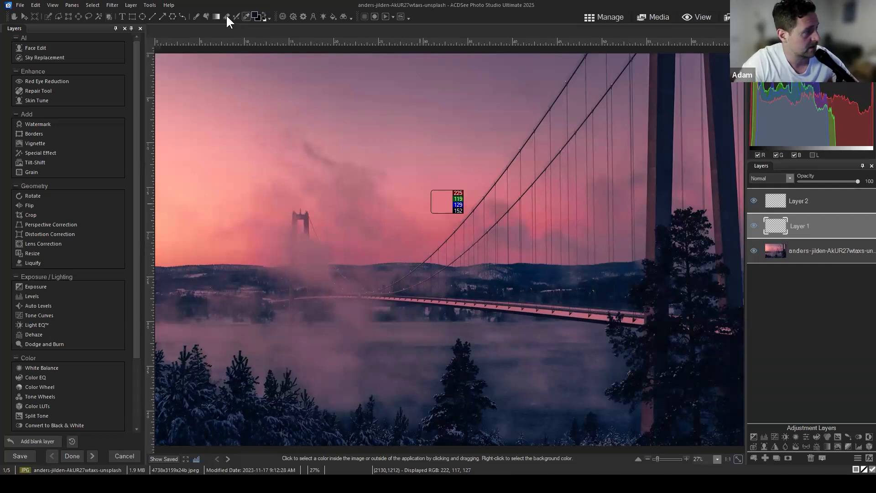
{"action": "left_click", "coordinate": [434, 211]}
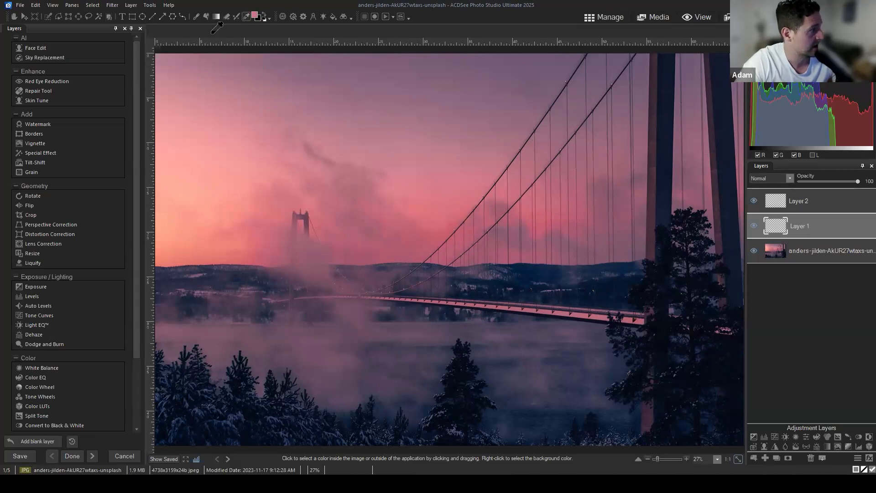
{"action": "left_click_drag", "start_coordinate": [824, 220], "coordinate": [806, 211]}
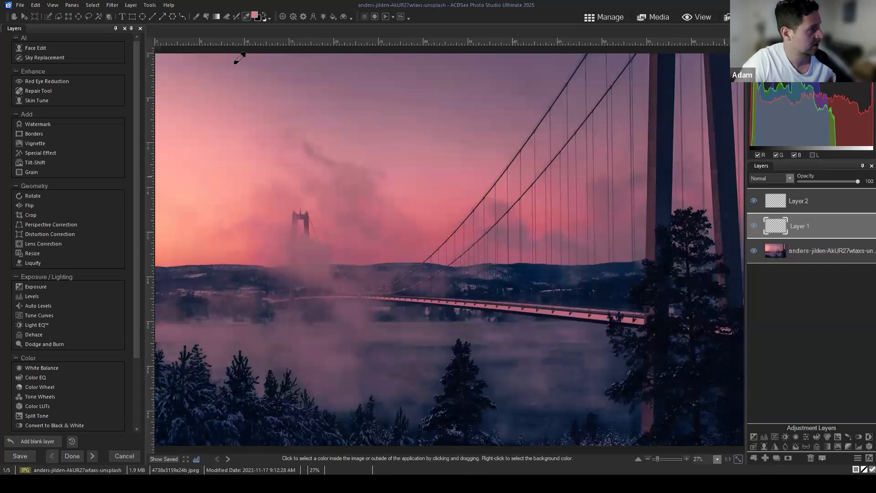
Step: With the Rectangle tool active, check the custom values of the foreground color and the current background color
{"action": "left_click", "coordinate": [133, 16]}
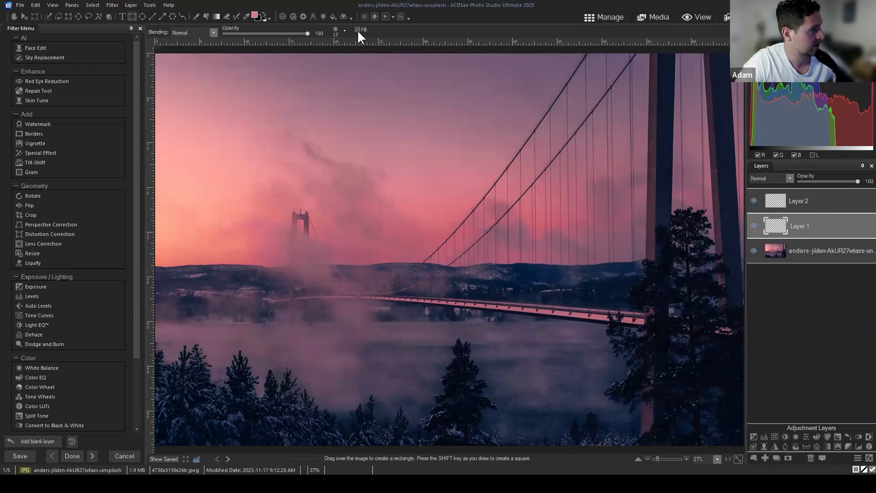
{"action": "left_click", "coordinate": [259, 17]}
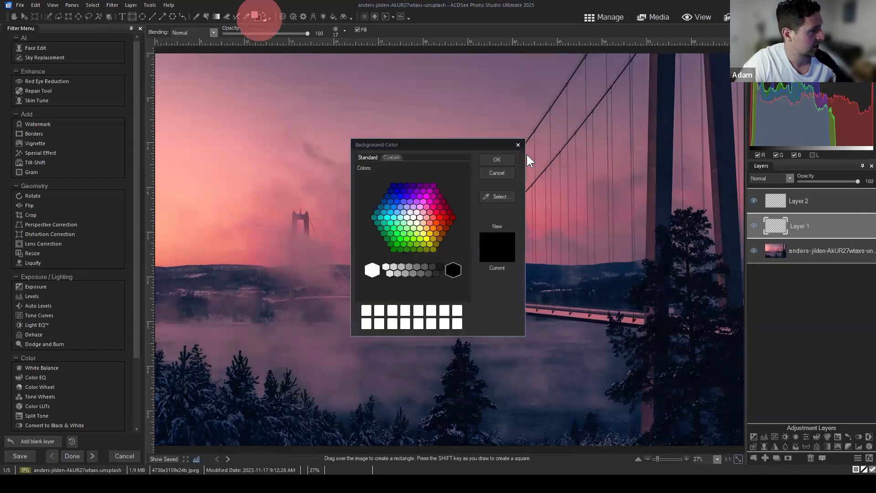
{"action": "left_click", "coordinate": [503, 169]}
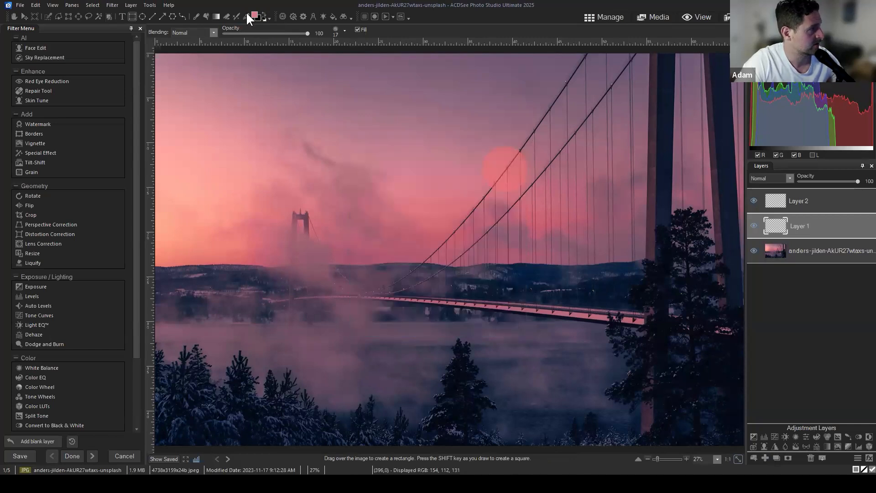
{"action": "left_click", "coordinate": [254, 14]}
{"action": "left_click", "coordinate": [394, 158]}
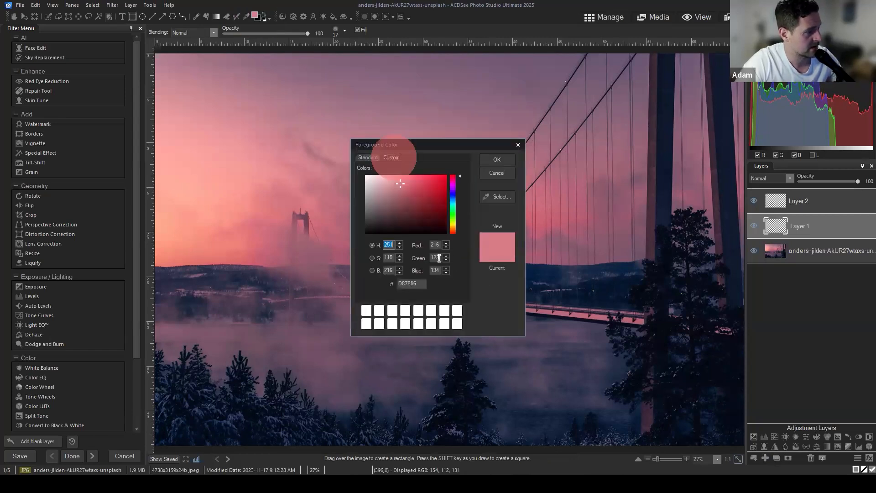
{"action": "left_click", "coordinate": [413, 284]}
{"action": "left_click", "coordinate": [498, 160]}
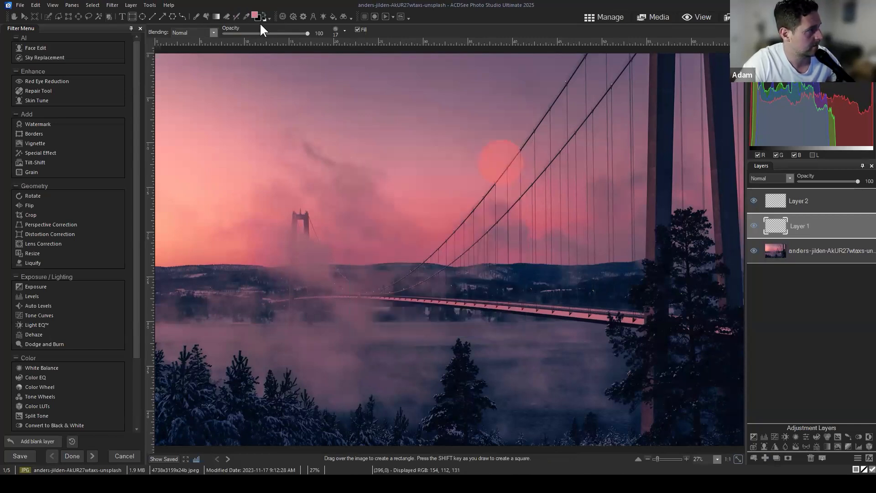
{"action": "left_click", "coordinate": [257, 17]}
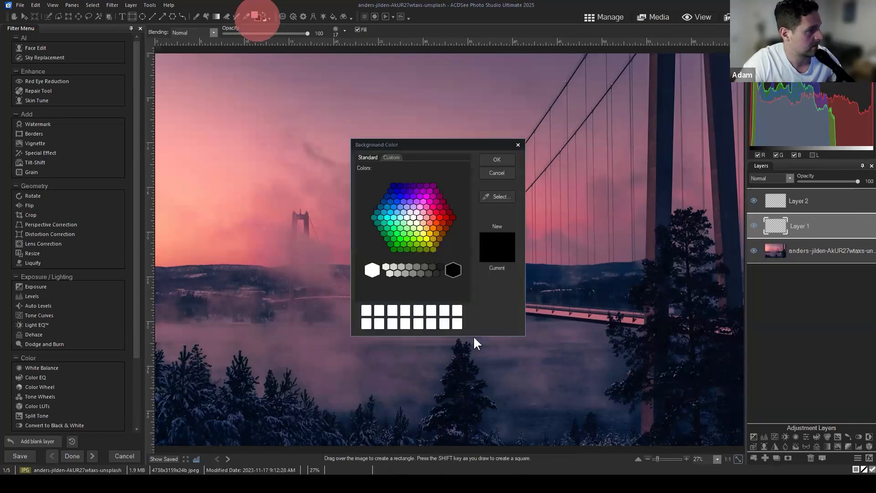
{"action": "left_click", "coordinate": [497, 173]}
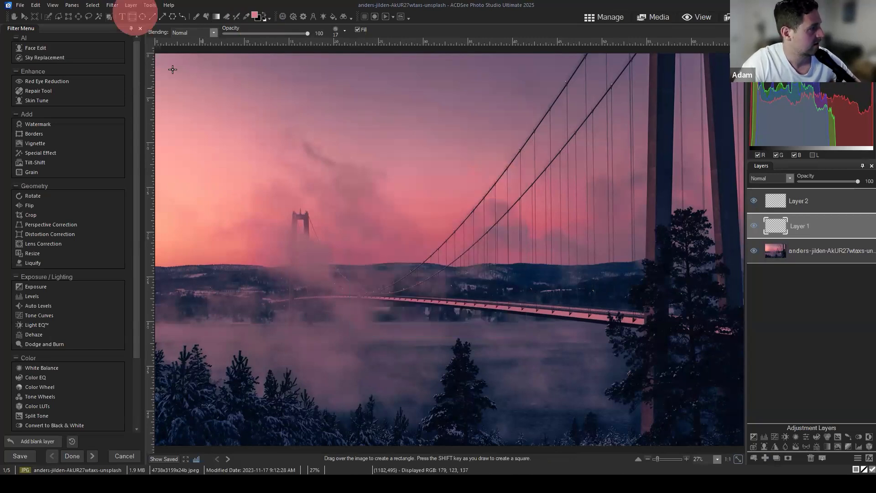
Step: Swap the foreground and background colors and draw a pink-filled, black-outlined rectangle in the sky's upper-left corner on Layer 1
{"action": "mouse_move", "coordinate": [163, 61]}
{"action": "left_mouse_down"}
{"action": "mouse_move", "coordinate": [172, 78]}
{"action": "mouse_move", "coordinate": [223, 97]}
{"action": "mouse_move", "coordinate": [219, 92]}
{"action": "left_mouse_up"}
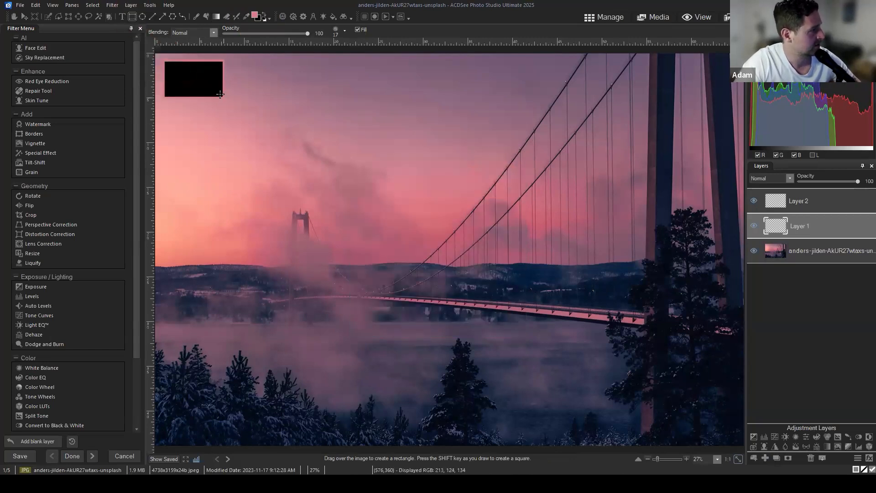
{"action": "key", "text": "ctrl+z"}
{"action": "left_click", "coordinate": [261, 11]}
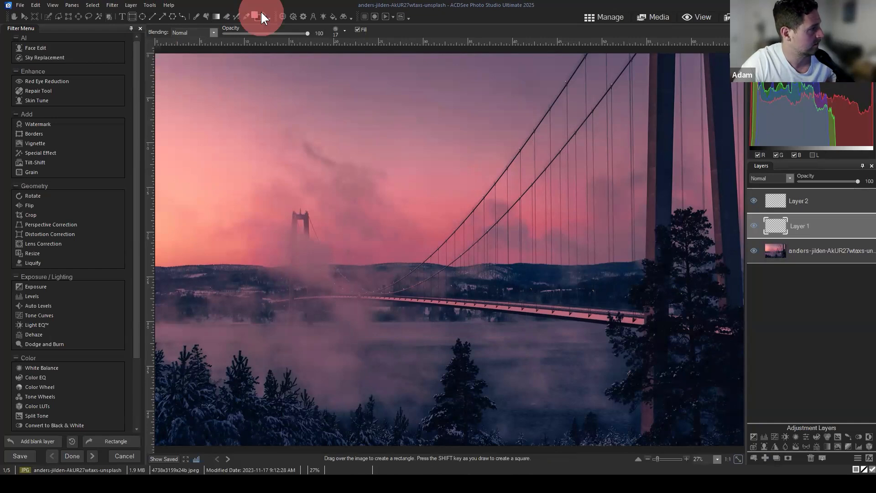
{"action": "left_click_drag", "start_coordinate": [163, 60], "coordinate": [225, 106]}
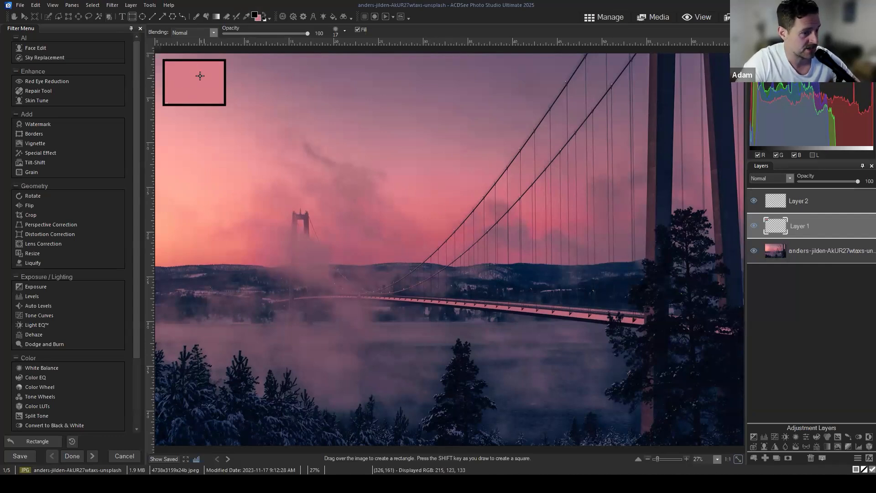
Step: Compare the pink swatch with the photo by sampling the swatch and a similar pink in the sky beside the suspension cables
{"action": "left_click", "coordinate": [246, 16]}
{"action": "left_click", "coordinate": [196, 81]}
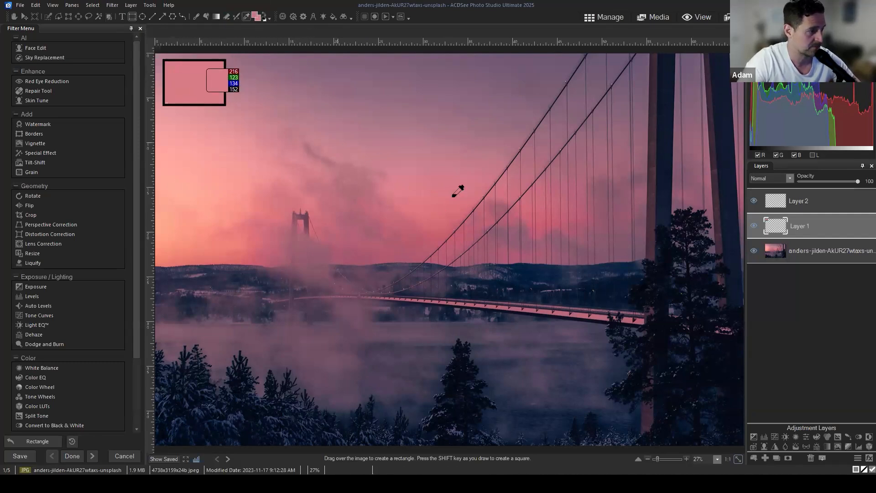
{"action": "left_click", "coordinate": [435, 198]}
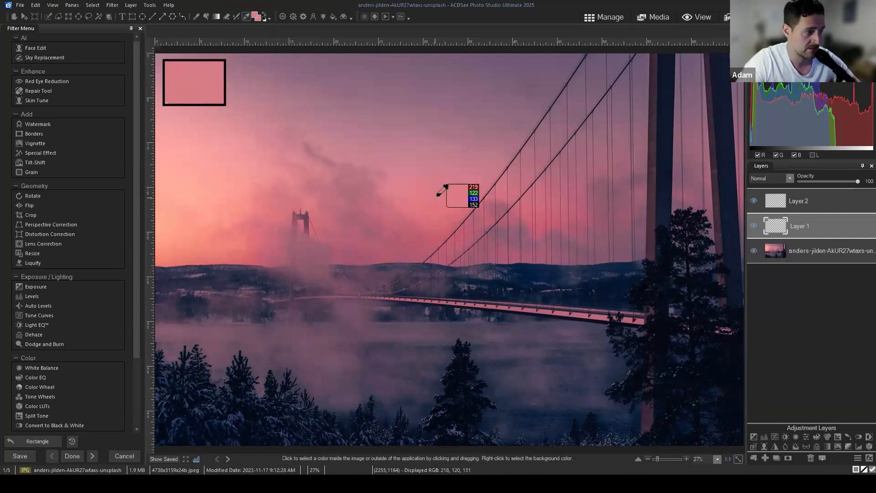
{"action": "left_click", "coordinate": [437, 197]}
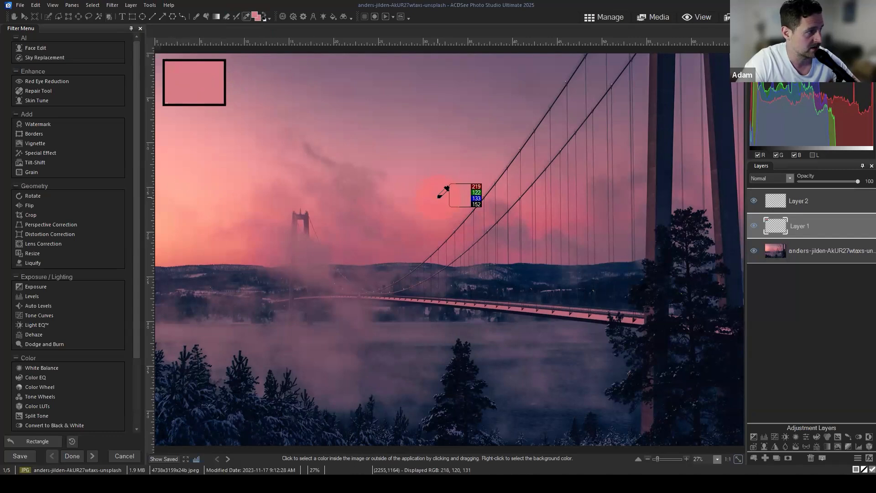
Step: Examine the custom hue, saturation and brightness values of the pink sampled from the sky
{"action": "left_click", "coordinate": [254, 16]}
{"action": "left_click", "coordinate": [393, 157]}
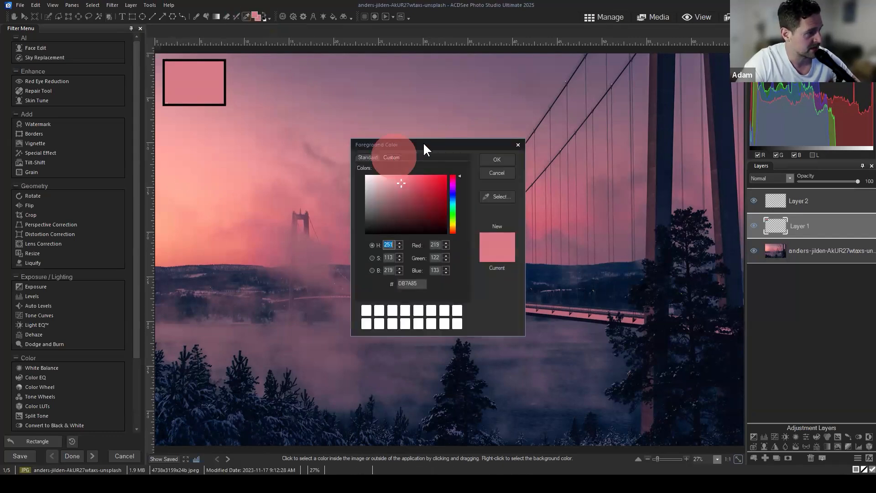
{"action": "left_click_drag", "start_coordinate": [424, 144], "coordinate": [443, 148]}
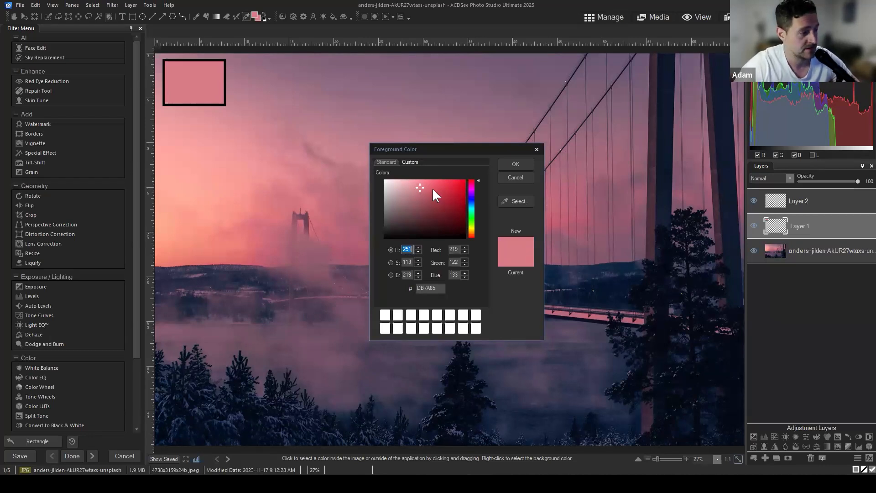
{"action": "left_click", "coordinate": [474, 183]}
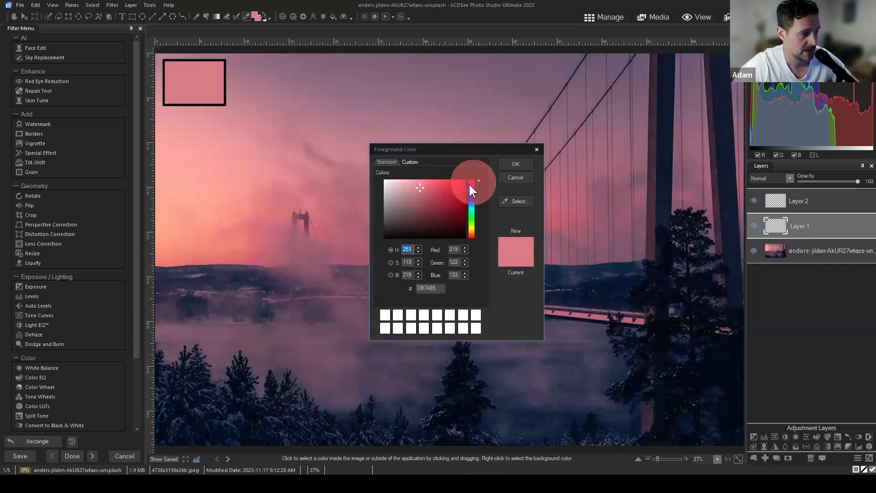
{"action": "left_click_drag", "start_coordinate": [402, 247], "coordinate": [414, 248]}
{"action": "left_click", "coordinate": [411, 247]}
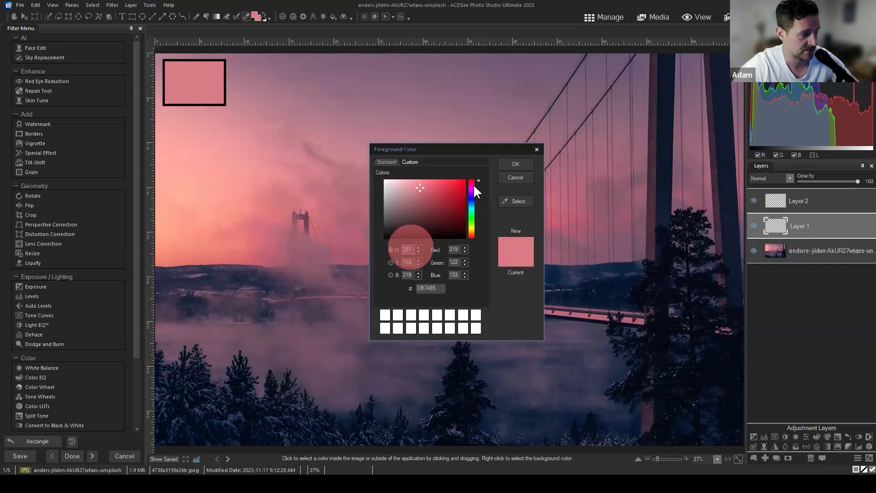
{"action": "double_click", "coordinate": [412, 274]}
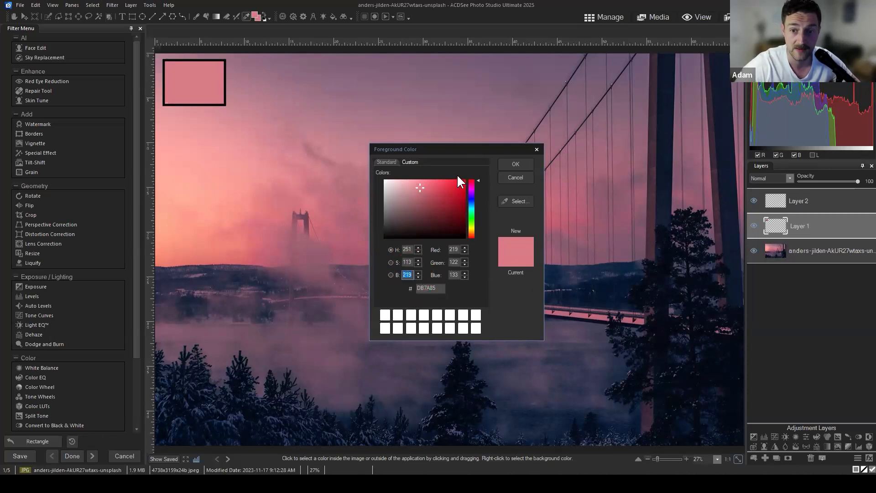
{"action": "left_click", "coordinate": [516, 166]}
Step: With Layer 2 active, sample the near-black blue of the central pine tree as the foreground color and view its custom values
{"action": "left_click", "coordinate": [809, 199]}
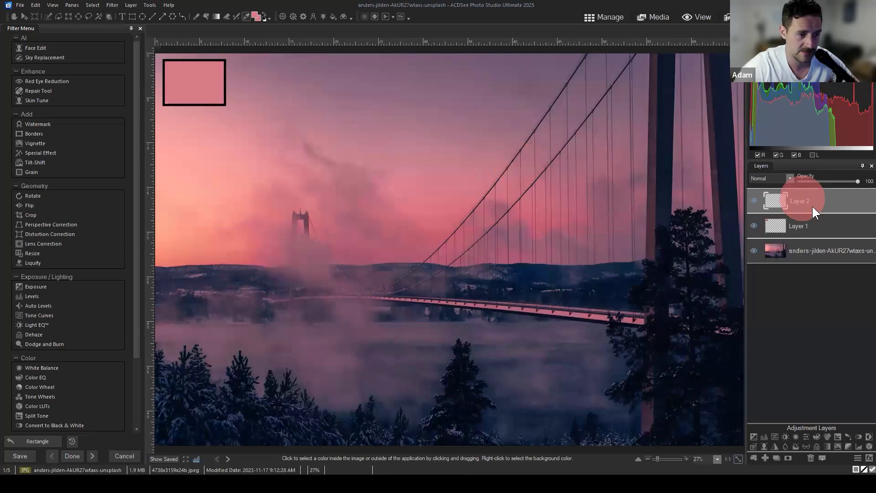
{"action": "left_click_drag", "start_coordinate": [822, 191], "coordinate": [819, 197]}
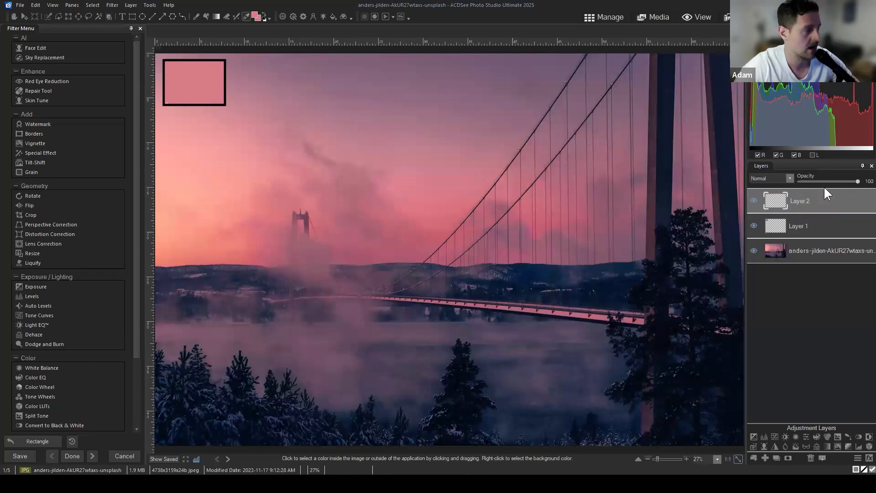
{"action": "left_click", "coordinate": [454, 383]}
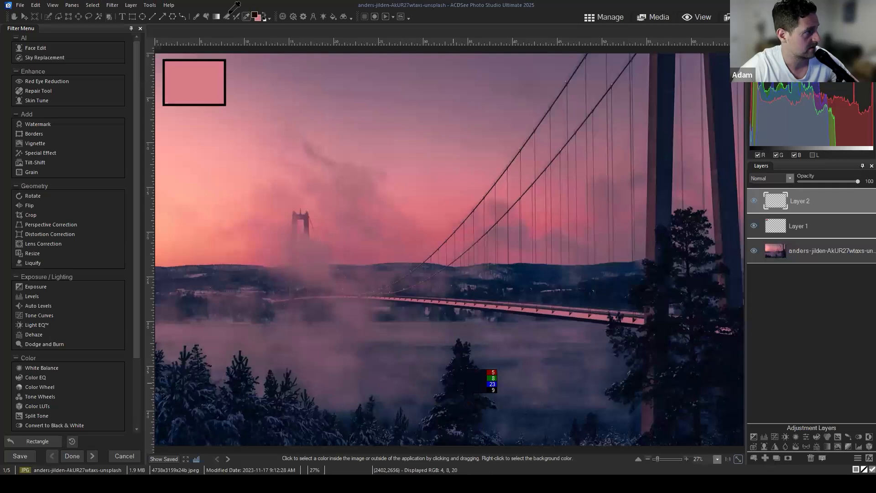
{"action": "left_click", "coordinate": [254, 17]}
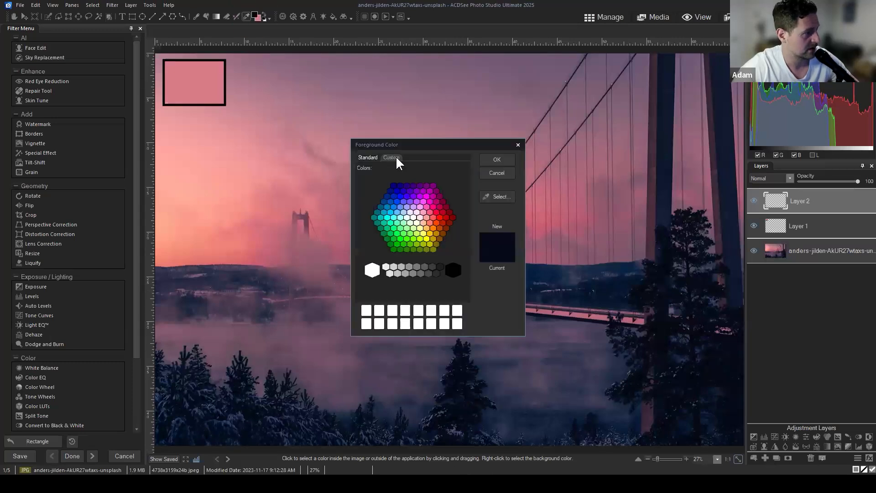
{"action": "left_click", "coordinate": [393, 157]}
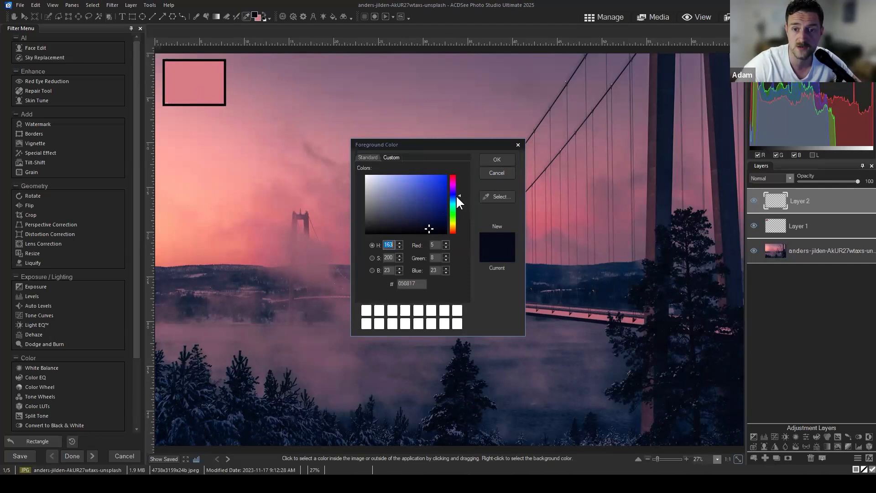
{"action": "left_click", "coordinate": [496, 172]}
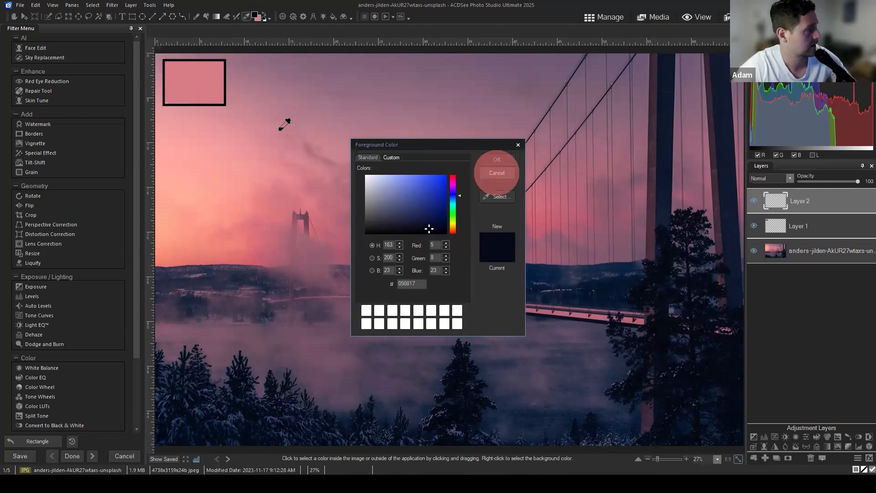
Step: Swap the foreground and background colors and draw a rectangle with near-black fill and pink outline below the pink swatch on Layer 2
{"action": "left_click", "coordinate": [132, 16]}
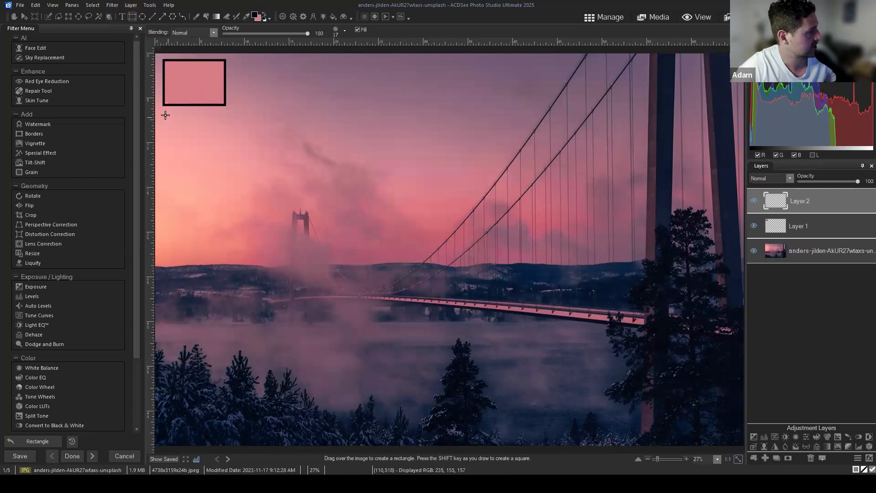
{"action": "mouse_move", "coordinate": [163, 113]}
{"action": "left_mouse_down"}
{"action": "mouse_move", "coordinate": [194, 143]}
{"action": "mouse_move", "coordinate": [223, 153]}
{"action": "left_mouse_up"}
{"action": "key", "text": "ctrl+z"}
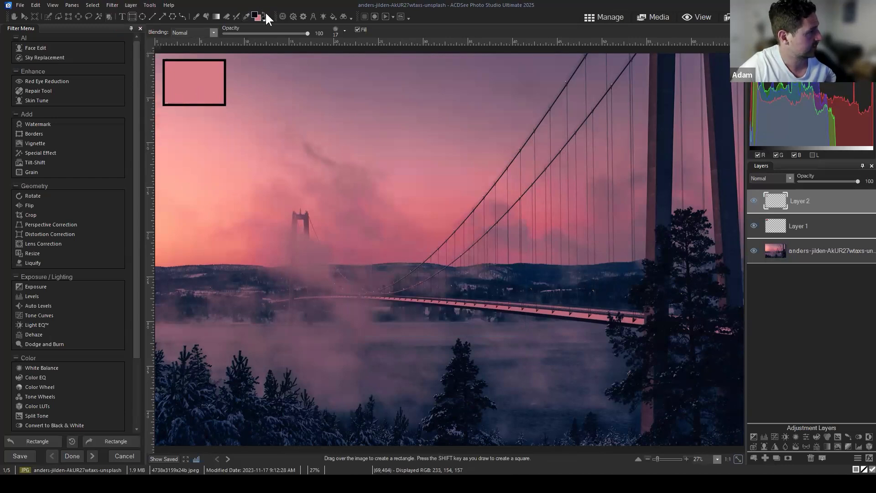
{"action": "left_click", "coordinate": [261, 13]}
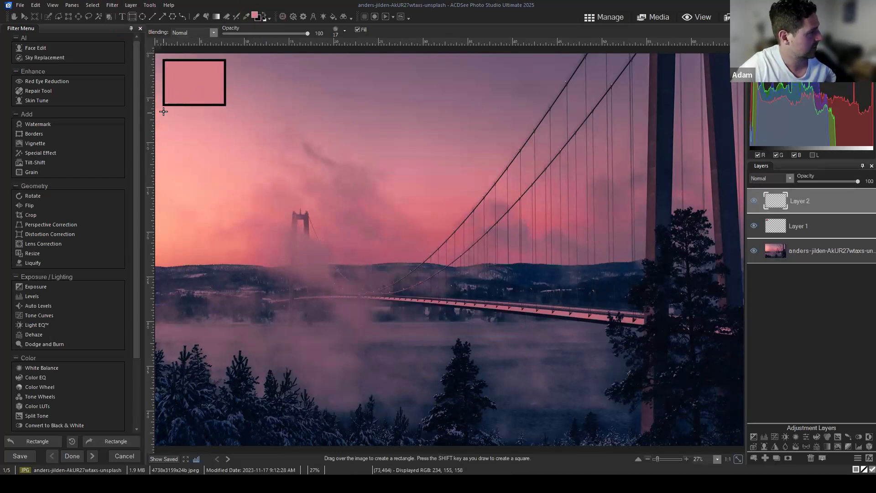
{"action": "left_click_drag", "start_coordinate": [163, 111], "coordinate": [225, 160]}
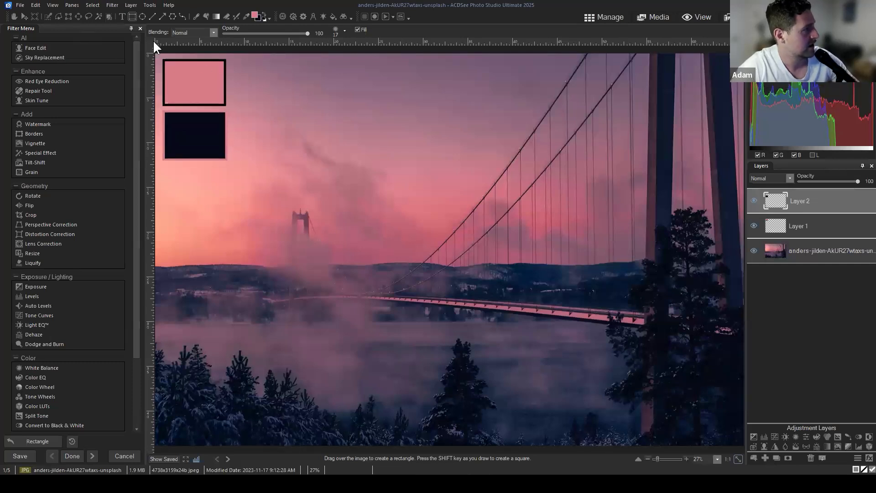
Step: Sample the near-black swatch and the lighter navy of the water right of the central pine tree as foreground colors
{"action": "left_click", "coordinate": [246, 16]}
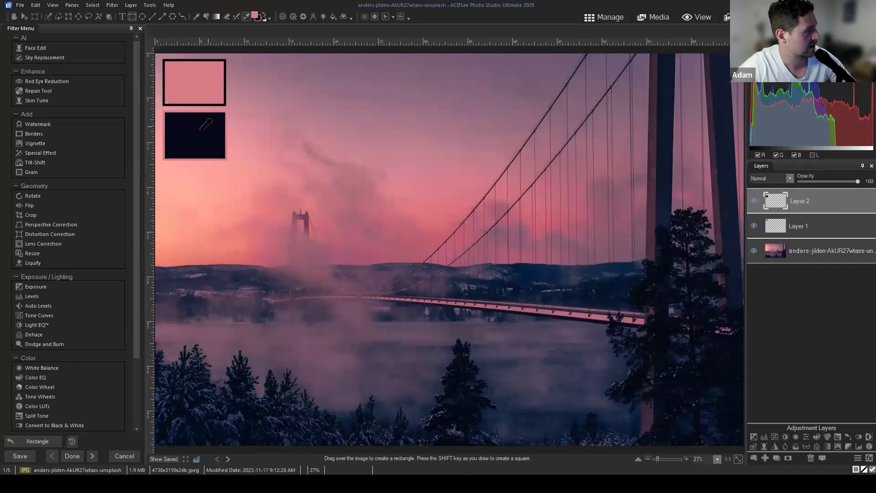
{"action": "left_click", "coordinate": [200, 124]}
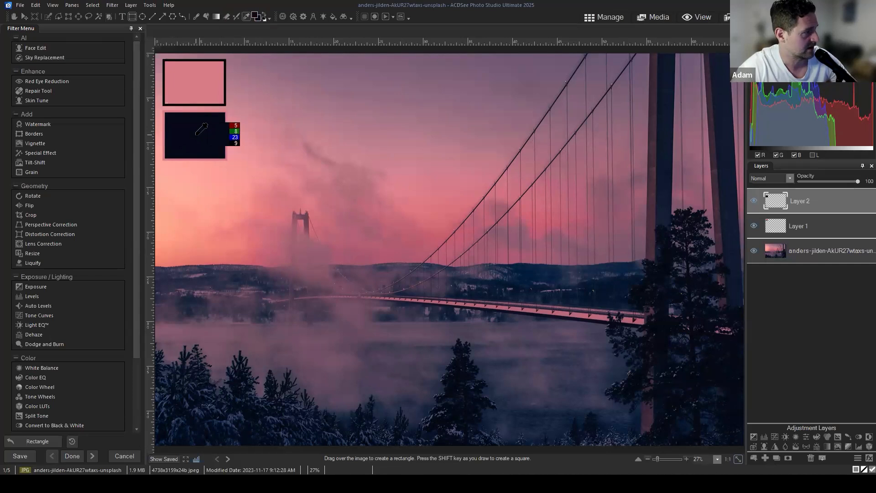
{"action": "left_click", "coordinate": [526, 413]}
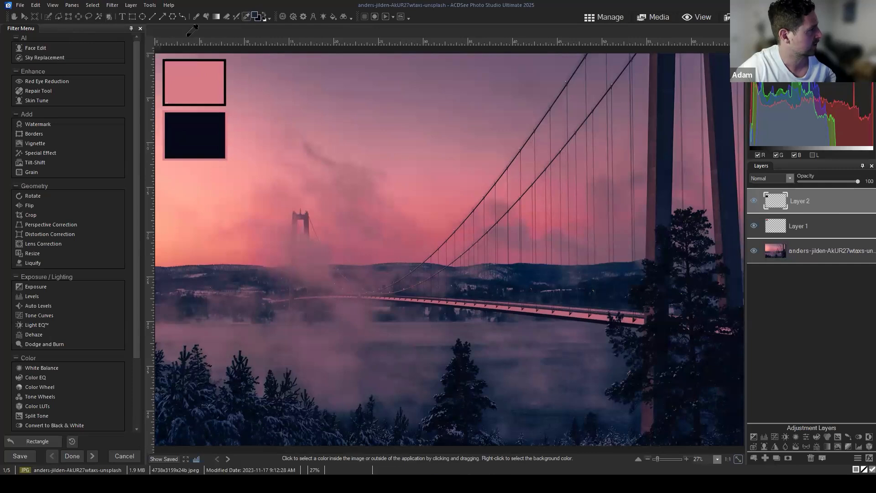
Step: Replace the top layer with a new blank one and draw a navy-filled, dark-outlined rectangle on it below the pink swatch
{"action": "left_click", "coordinate": [132, 17]}
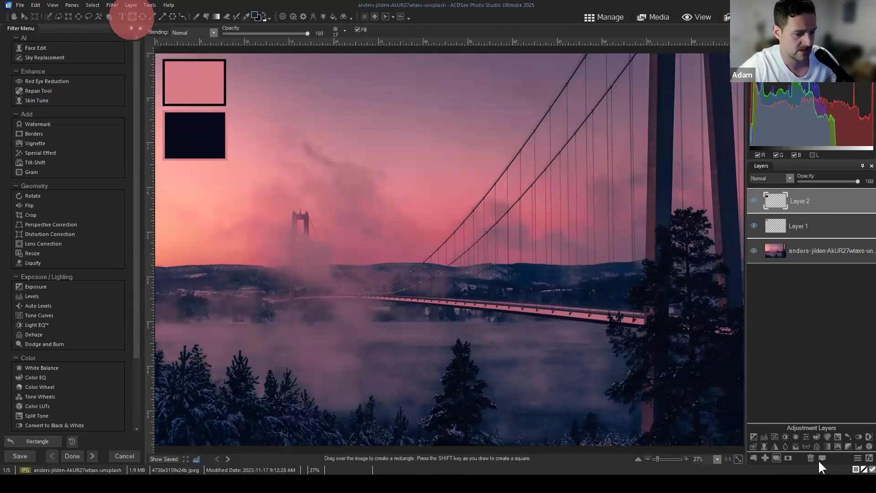
{"action": "left_click", "coordinate": [810, 458]}
{"action": "left_click", "coordinate": [765, 457]}
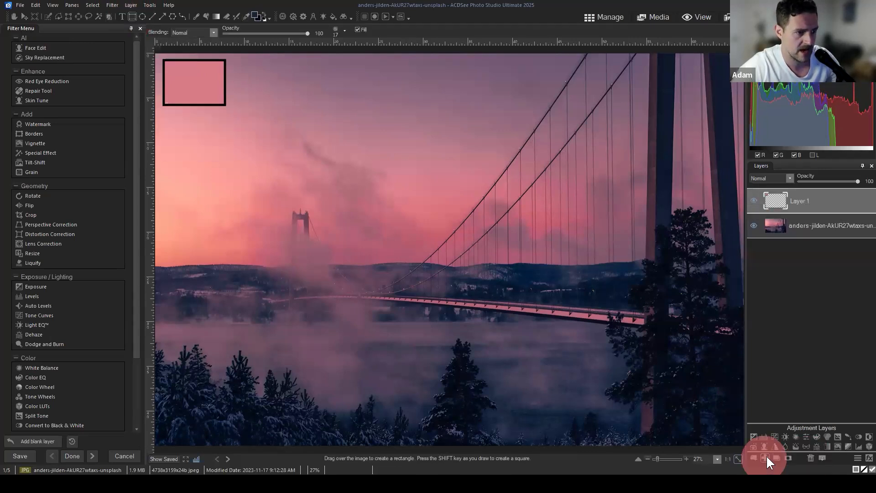
{"action": "left_click_drag", "start_coordinate": [163, 111], "coordinate": [234, 166]}
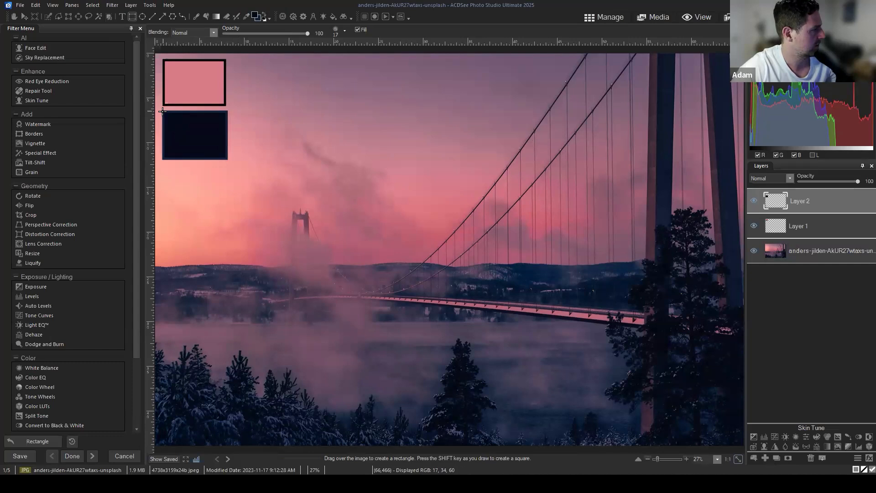
{"action": "left_click_drag", "start_coordinate": [163, 111], "coordinate": [229, 161]}
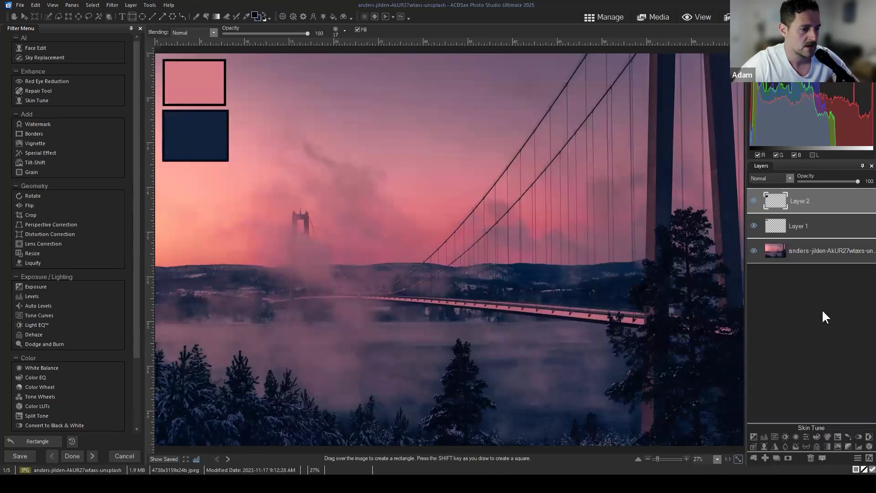
{"action": "left_click", "coordinate": [823, 322]}
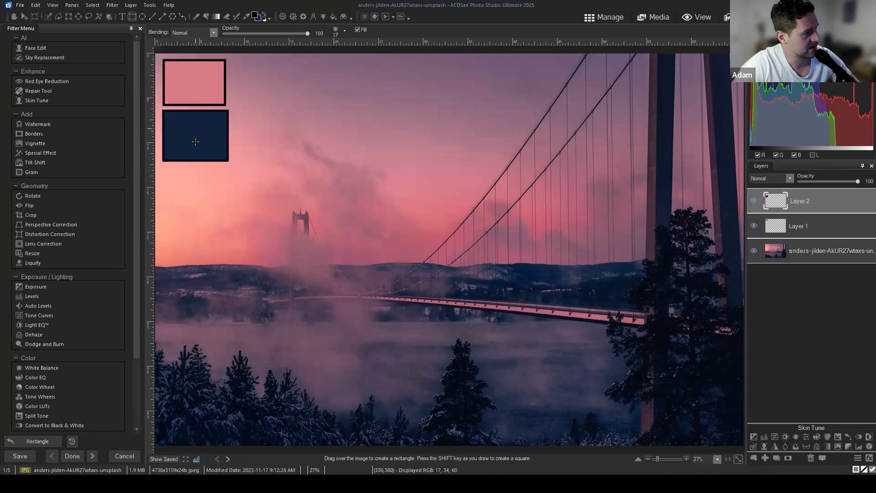
{"action": "left_click", "coordinate": [775, 436]}
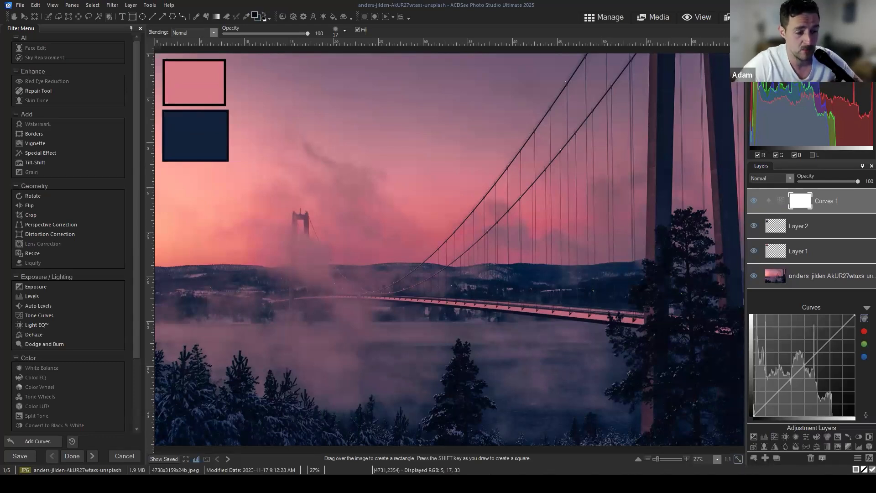
{"action": "left_click", "coordinate": [864, 331]}
{"action": "left_click", "coordinate": [830, 206]}
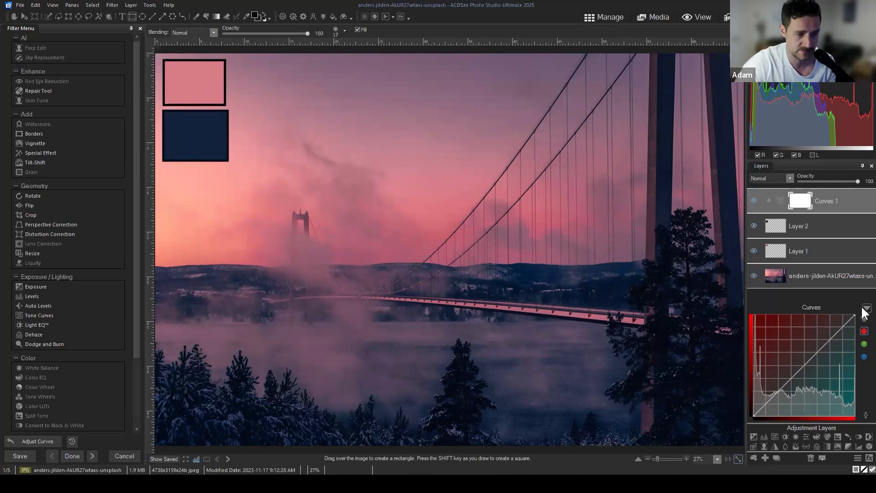
{"action": "left_click", "coordinate": [811, 307]}
{"action": "left_click", "coordinate": [821, 203]}
{"action": "left_click", "coordinate": [811, 458]}
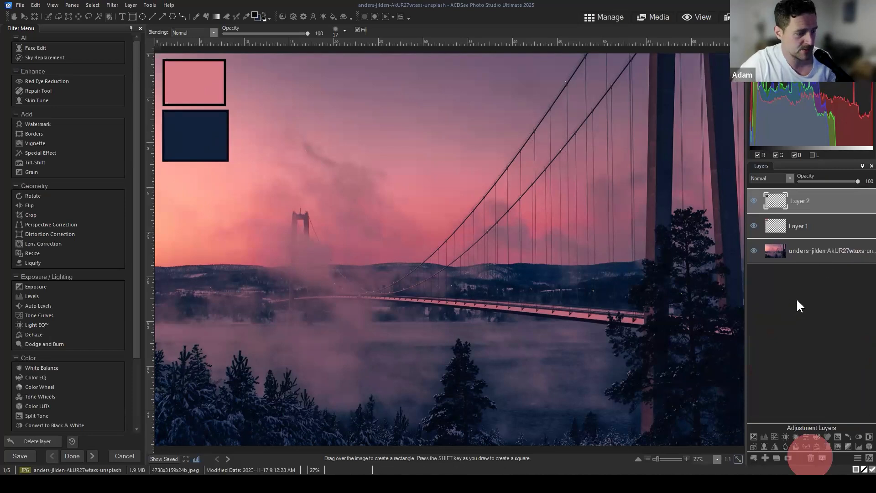
Step: Import the Landscape 052 image from the Color Matching folder as a new layer
{"action": "scroll", "coordinate": [544, 247], "scroll_direction": "down", "scroll_amount": 1}
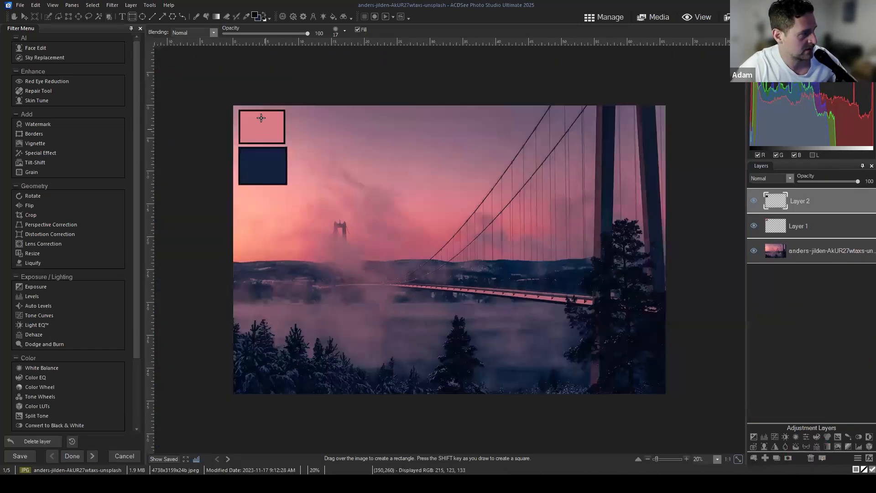
{"action": "left_click", "coordinate": [752, 457]}
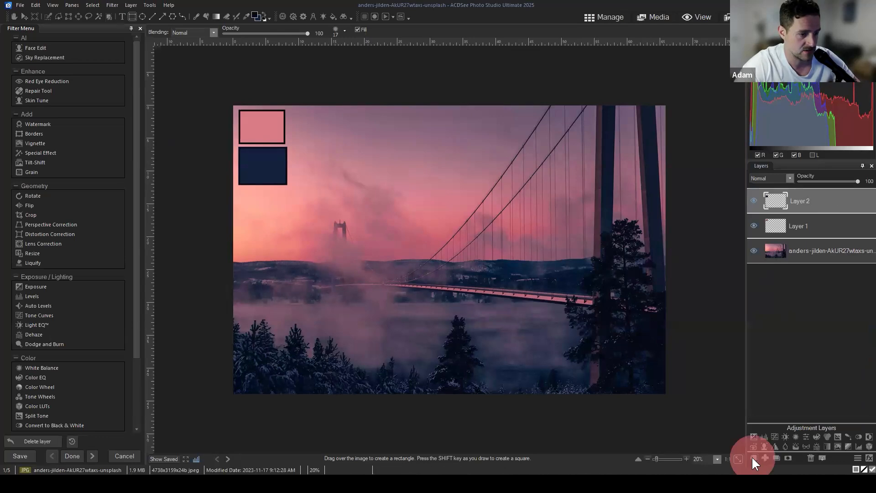
{"action": "left_click", "coordinate": [524, 138]}
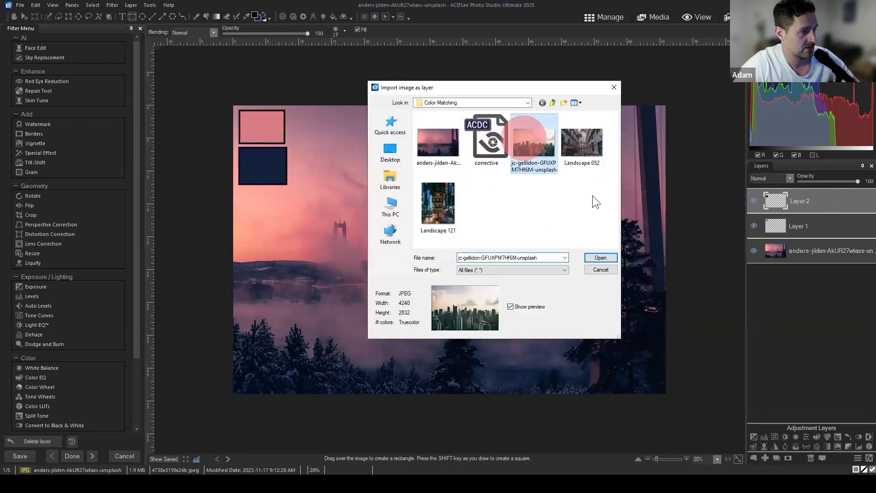
{"action": "left_click", "coordinate": [586, 140]}
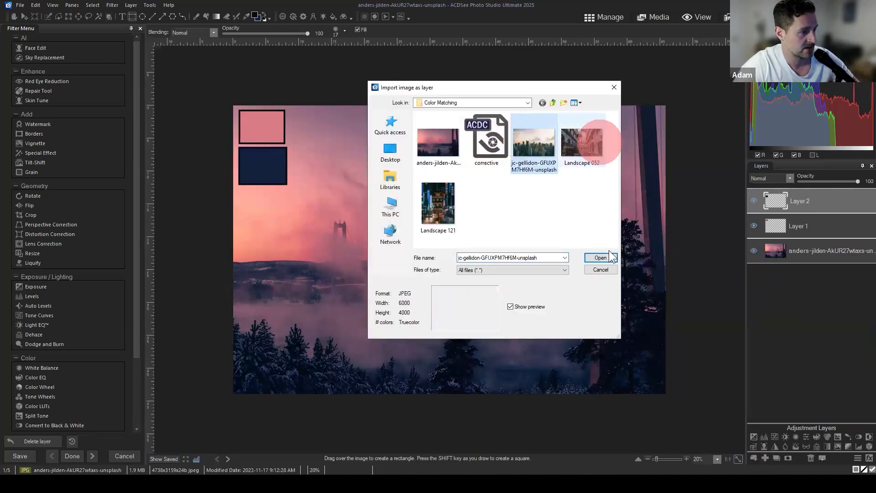
{"action": "left_click", "coordinate": [597, 270]}
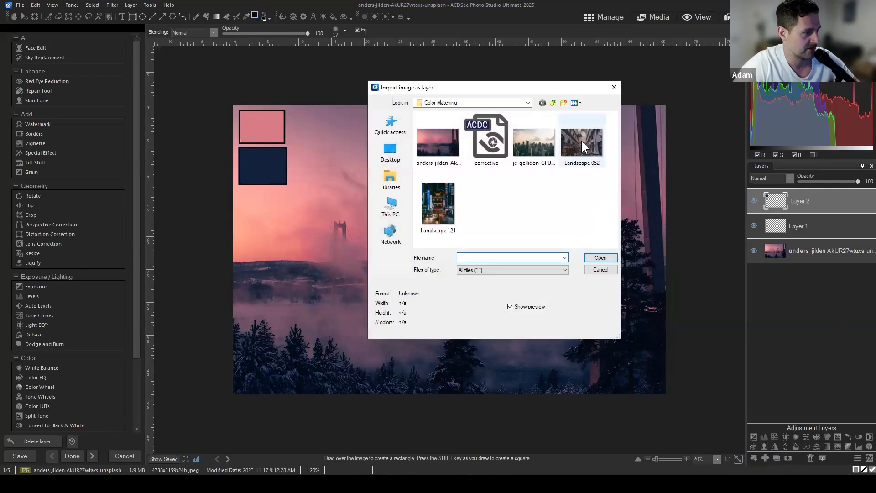
{"action": "left_click", "coordinate": [583, 138]}
{"action": "left_click", "coordinate": [603, 256]}
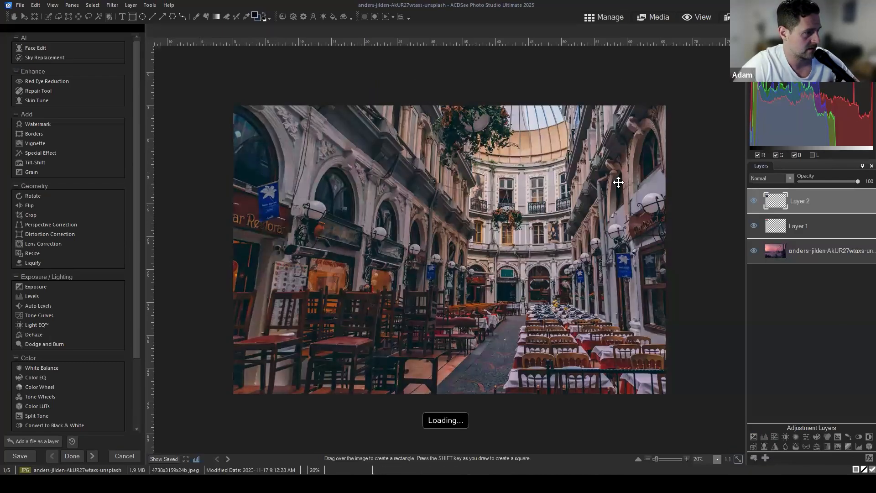
Step: Scale and position the imported arcade photo to cover the canvas with its aspect ratio locked, and commit the placement
{"action": "left_click_drag", "start_coordinate": [519, 215], "coordinate": [525, 209]}
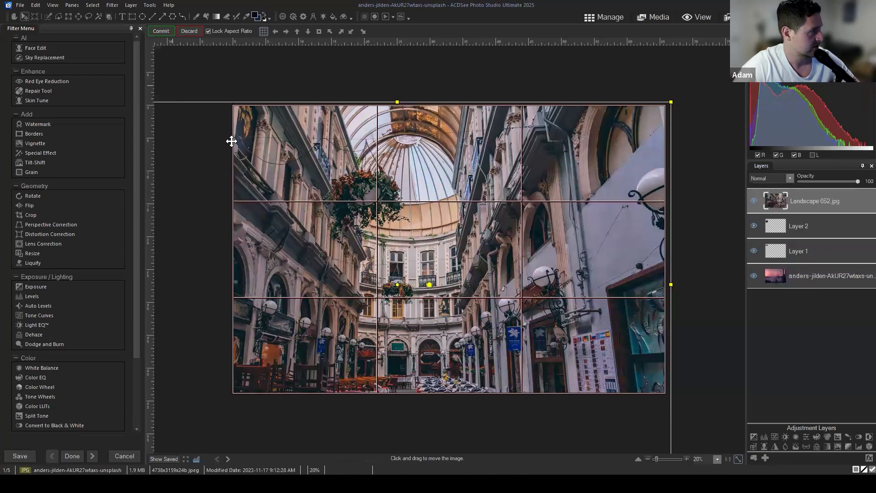
{"action": "left_click_drag", "start_coordinate": [357, 176], "coordinate": [388, 161]}
{"action": "left_click_drag", "start_coordinate": [721, 74], "coordinate": [662, 99]}
{"action": "left_click_drag", "start_coordinate": [173, 438], "coordinate": [230, 415]}
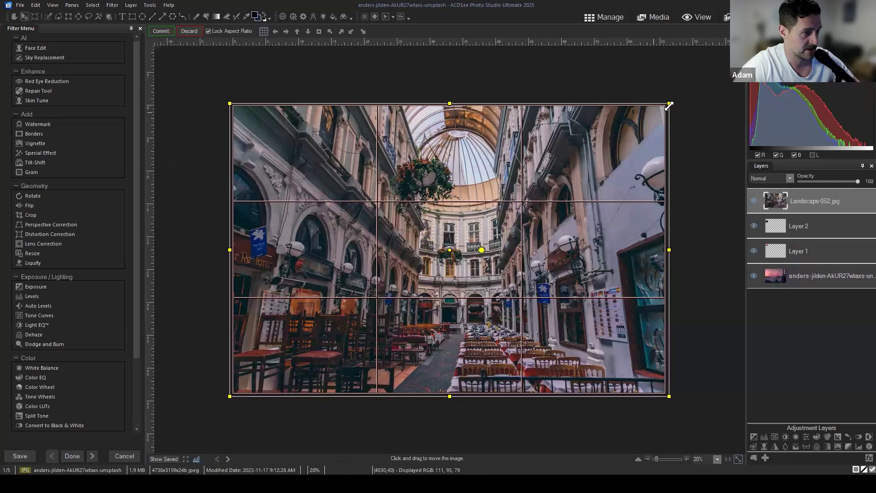
{"action": "left_click_drag", "start_coordinate": [669, 104], "coordinate": [666, 106]}
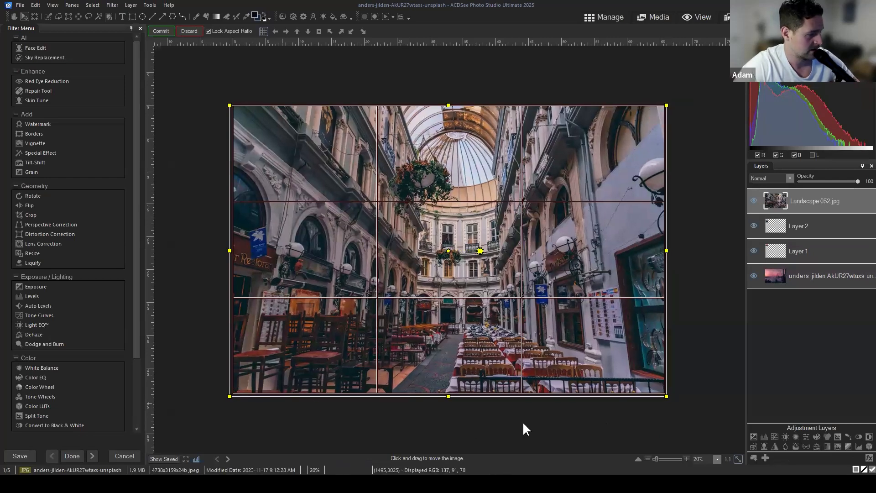
{"action": "left_click_drag", "start_coordinate": [449, 396], "coordinate": [447, 392]}
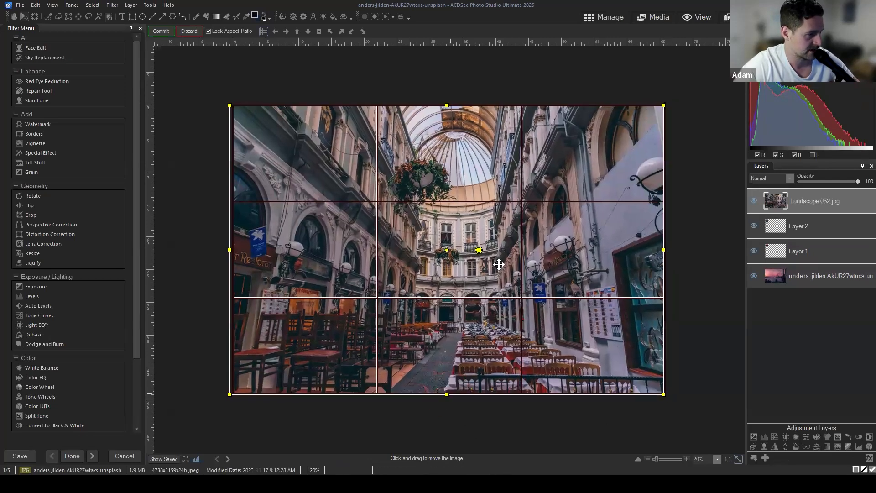
{"action": "left_click", "coordinate": [286, 31]}
{"action": "left_click", "coordinate": [159, 31]}
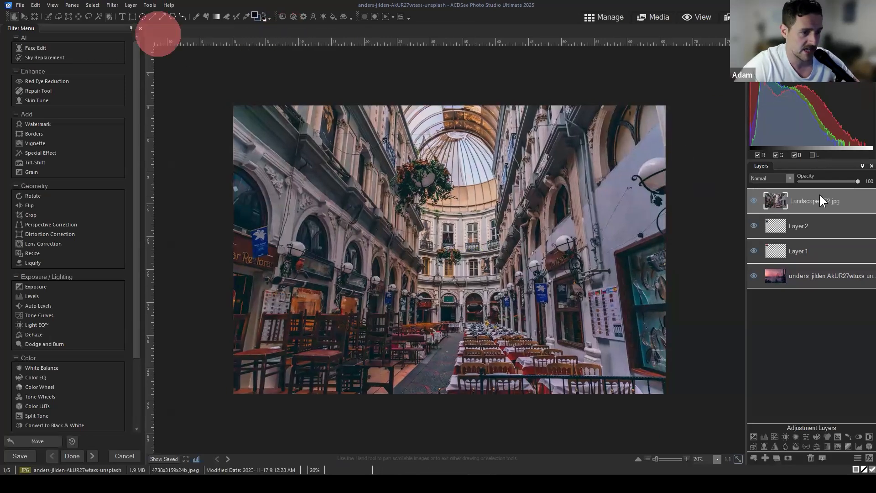
Step: Place the Landscape 052 layer between Layer 1 and the bridge photo, and toggle its visibility to compare both photos
{"action": "left_click_drag", "start_coordinate": [820, 195], "coordinate": [781, 253]}
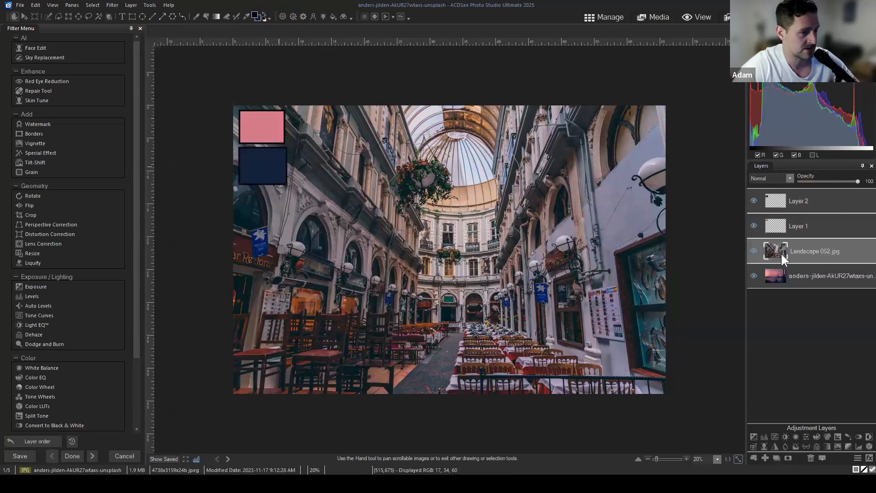
{"action": "left_click", "coordinate": [753, 251]}
{"action": "left_click", "coordinate": [753, 251]}
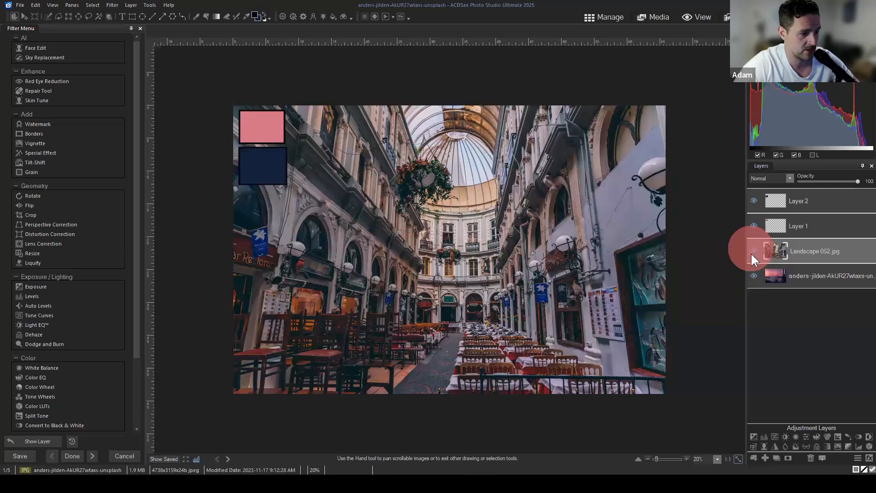
{"action": "left_click", "coordinate": [753, 251]}
{"action": "left_click_drag", "start_coordinate": [837, 249], "coordinate": [825, 272]}
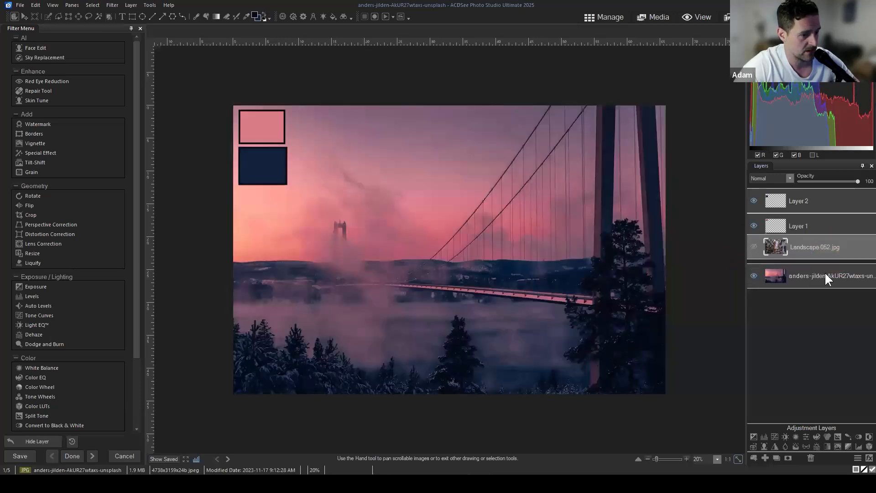
{"action": "left_click", "coordinate": [833, 276]}
{"action": "left_click", "coordinate": [756, 252]}
{"action": "left_click", "coordinate": [814, 254]}
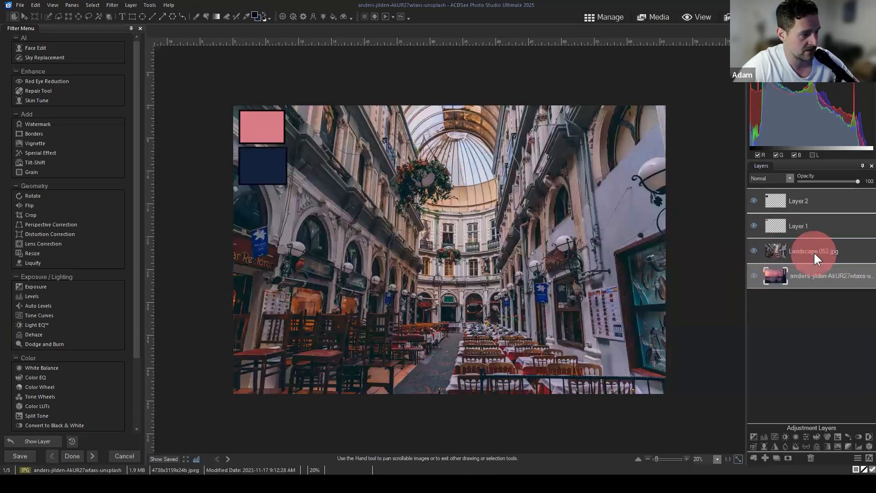
Step: Hide and reshow Layer 1 and Layer 2 to check which color swatch each one holds
{"action": "left_click", "coordinate": [802, 228]}
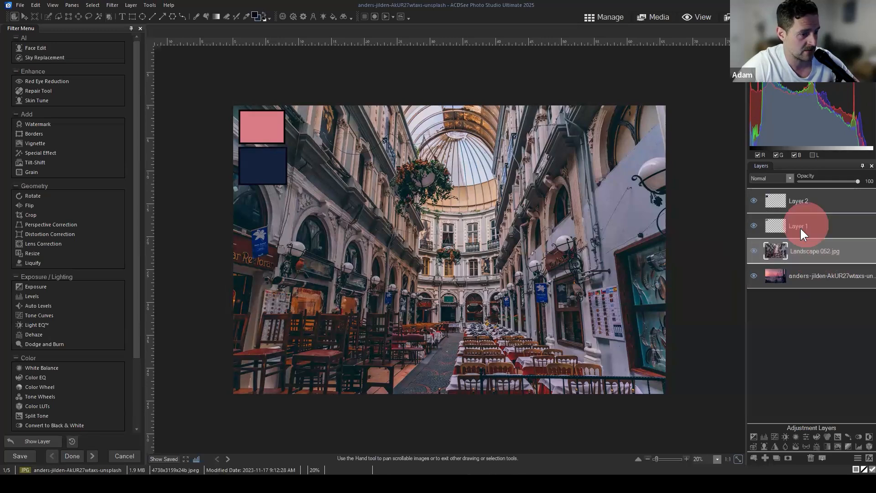
{"action": "left_click", "coordinate": [753, 227]}
{"action": "left_click", "coordinate": [753, 227]}
{"action": "left_click", "coordinate": [755, 200]}
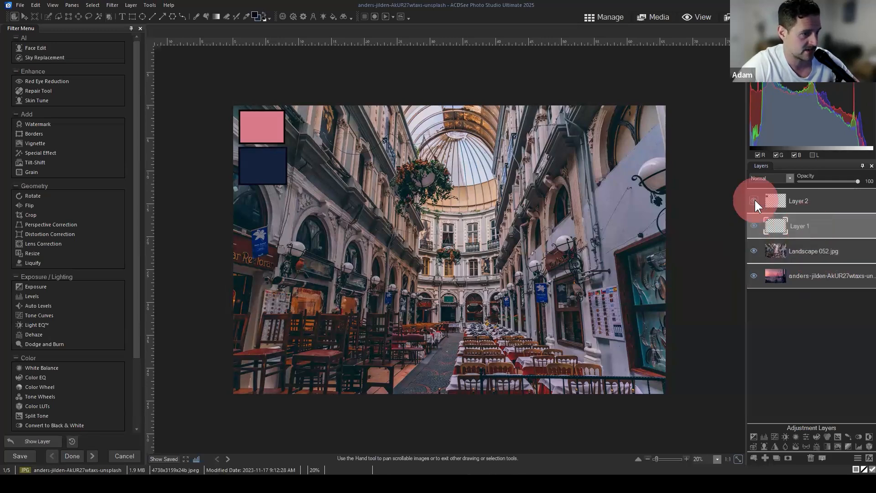
{"action": "left_click", "coordinate": [754, 199]}
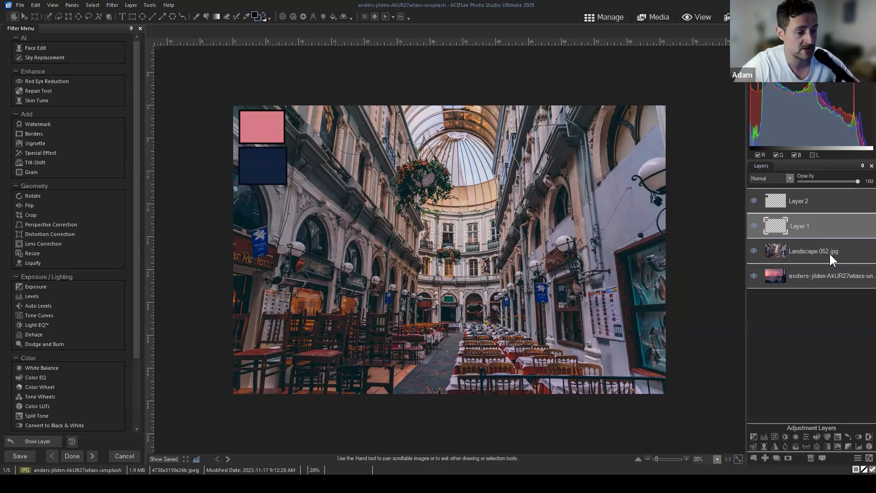
Step: Add a Curves adjustment layer directly above the Landscape 052 layer, beneath the swatch layers
{"action": "left_click_drag", "start_coordinate": [825, 250], "coordinate": [777, 250]}
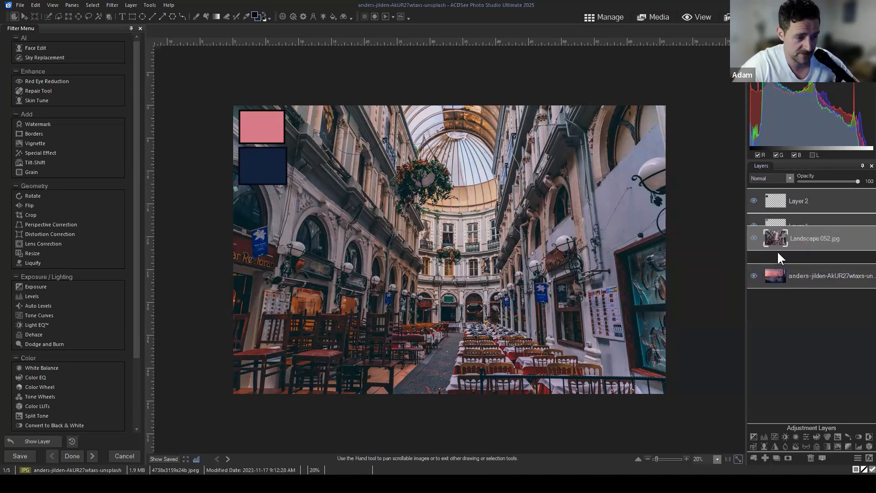
{"action": "left_click", "coordinate": [752, 251]}
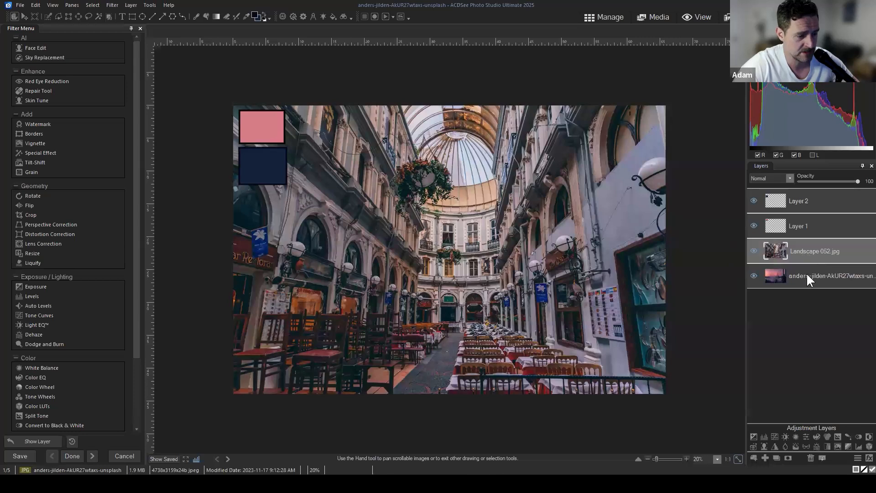
{"action": "left_click", "coordinate": [775, 436]}
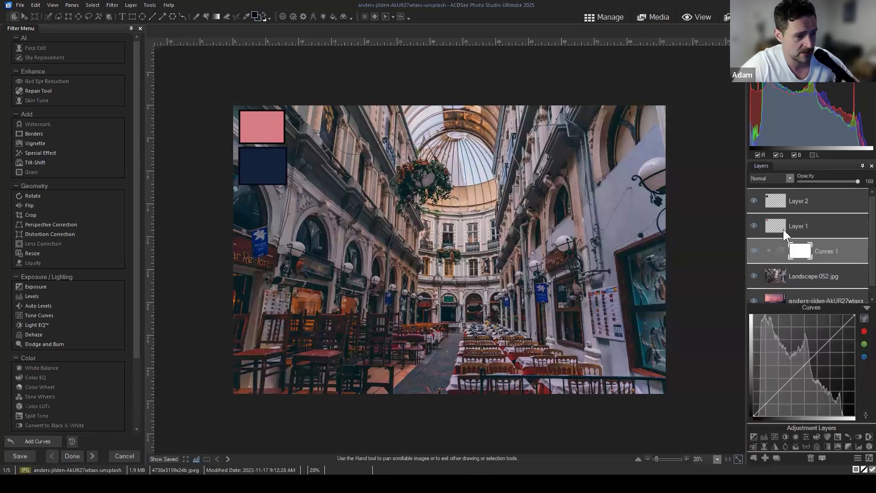
Step: Review the layer stack around Curves 1 by hiding and reshowing Layer 1, Layer 2 and the Landscape 052 layer
{"action": "left_click", "coordinate": [828, 226]}
{"action": "left_click", "coordinate": [754, 225]}
{"action": "left_click", "coordinate": [755, 224]}
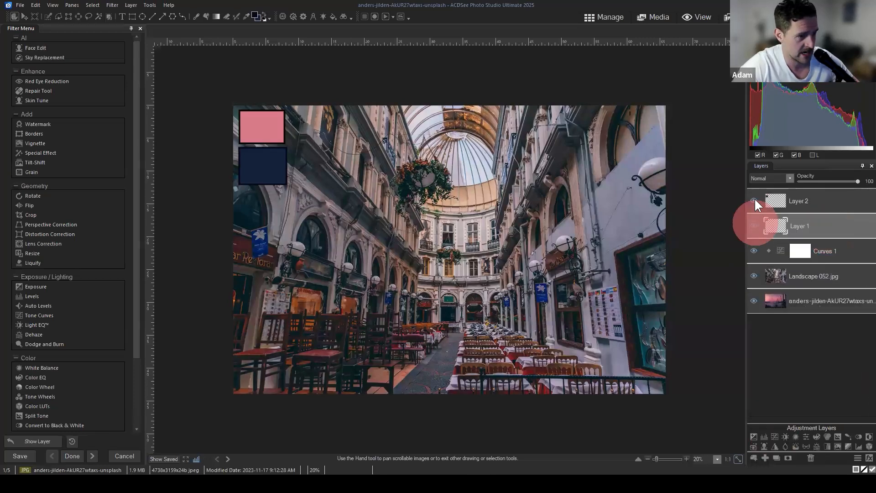
{"action": "left_click", "coordinate": [754, 200]}
{"action": "left_click", "coordinate": [754, 200]}
{"action": "left_click", "coordinate": [813, 199]}
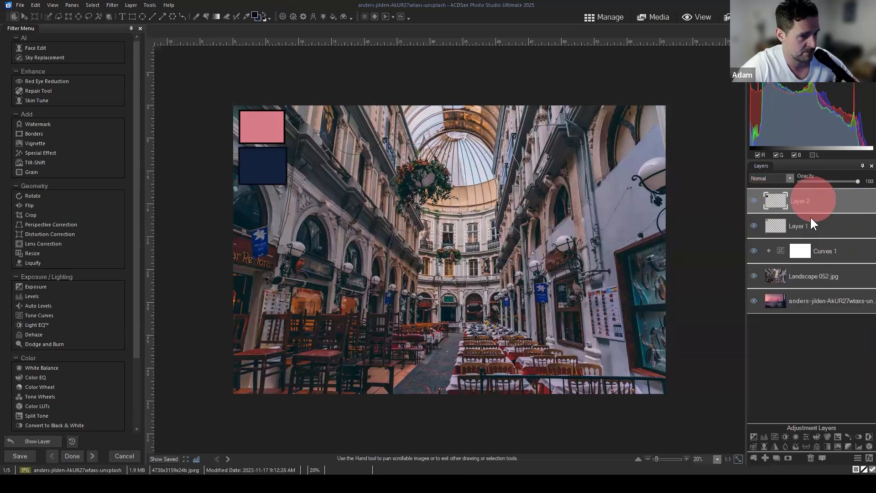
{"action": "left_click", "coordinate": [839, 251]}
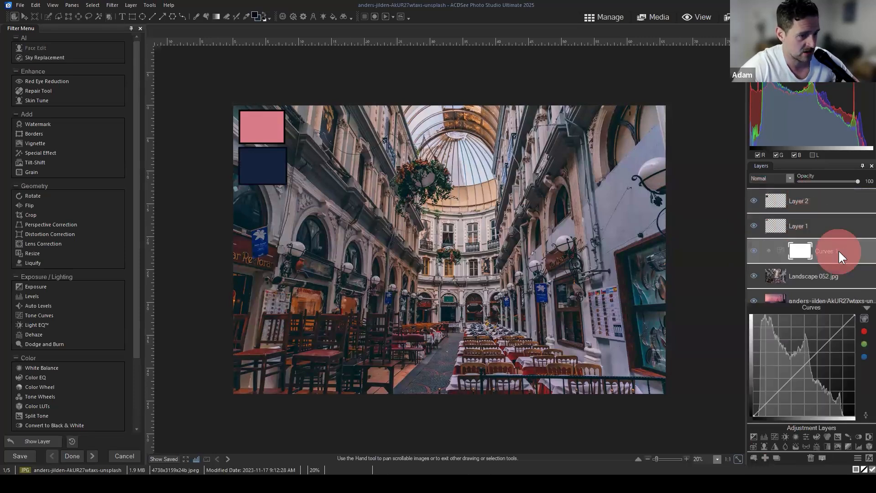
{"action": "left_click", "coordinate": [797, 221]}
{"action": "left_click", "coordinate": [811, 203]}
{"action": "left_click", "coordinate": [754, 201]}
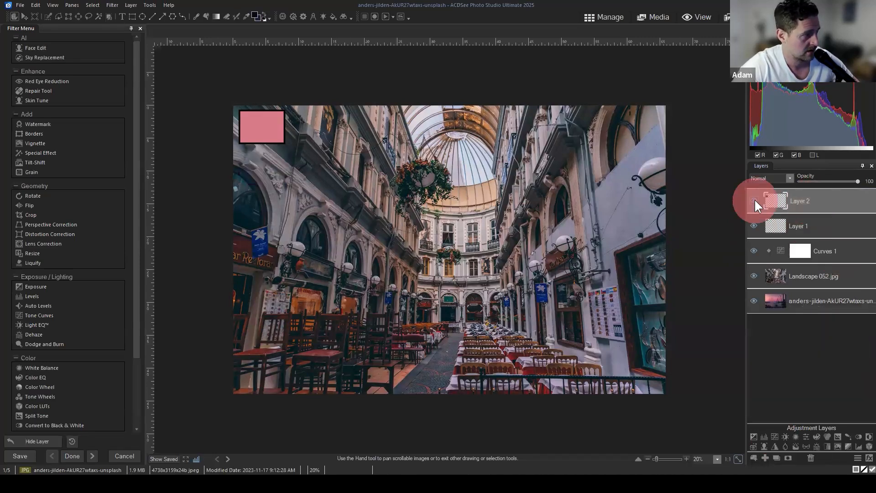
{"action": "left_click", "coordinate": [754, 201]}
{"action": "left_click", "coordinate": [753, 225]}
{"action": "left_click", "coordinate": [753, 226]}
{"action": "left_click", "coordinate": [833, 249]}
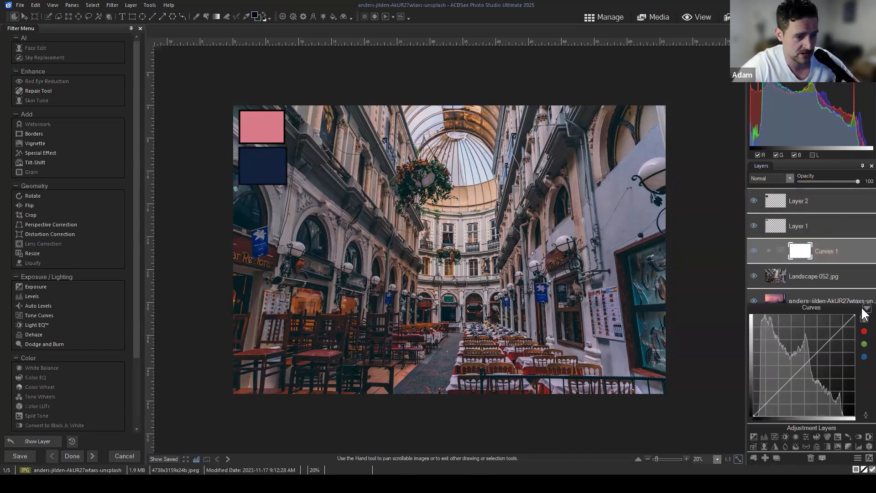
{"action": "left_click", "coordinate": [864, 309]}
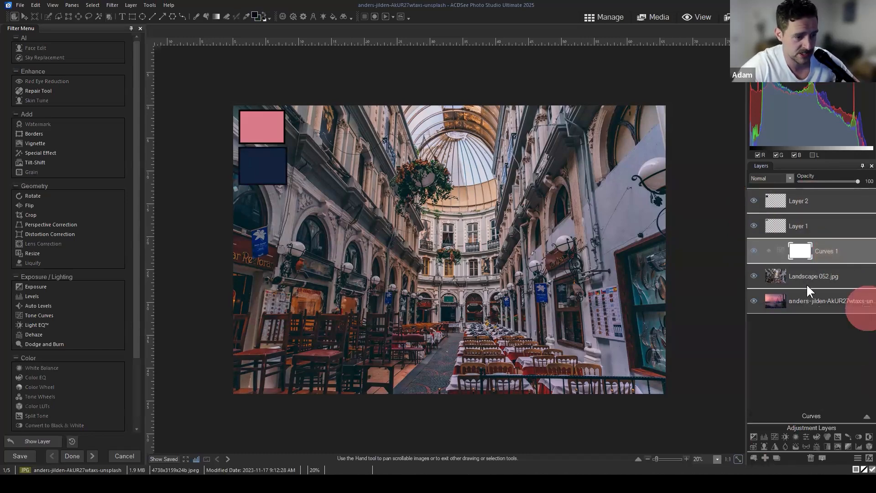
{"action": "left_click", "coordinate": [754, 276]}
{"action": "left_click", "coordinate": [754, 276]}
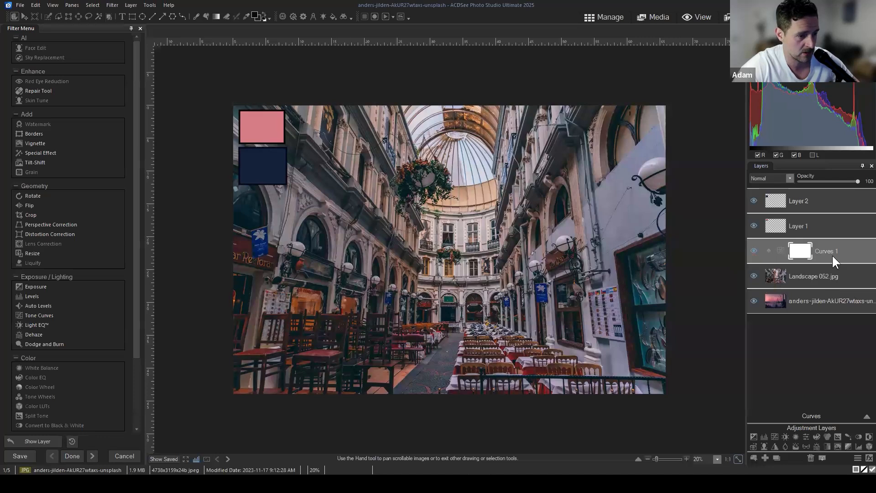
Step: Boost the red highlights in Curves 1 by pulling the red channel's white point slightly inward along the curve's upper edge
{"action": "left_click", "coordinate": [865, 416]}
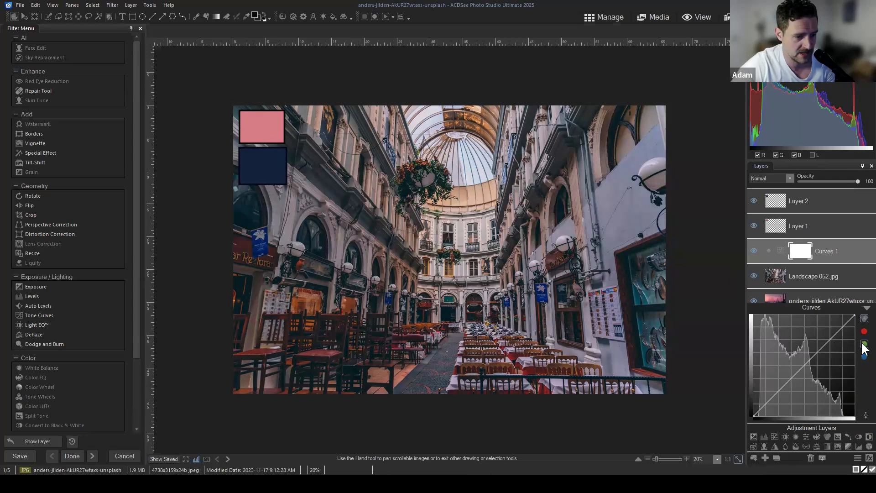
{"action": "left_click", "coordinate": [863, 346]}
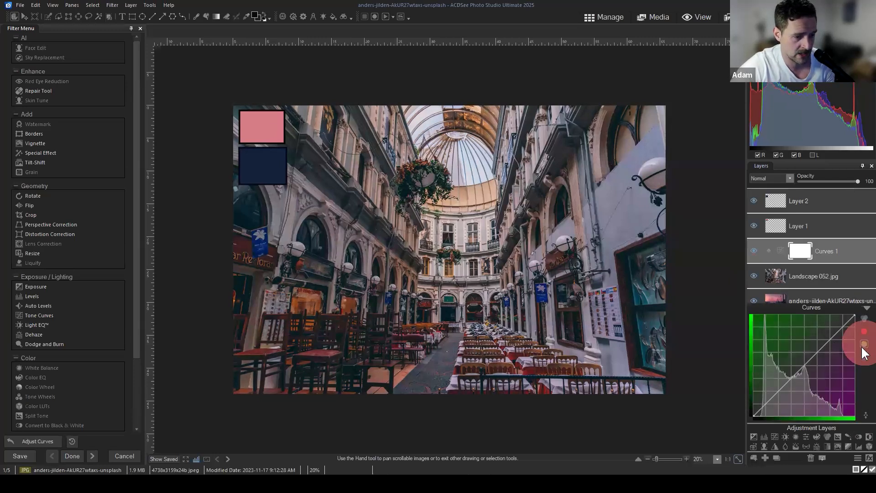
{"action": "left_click", "coordinate": [864, 332]}
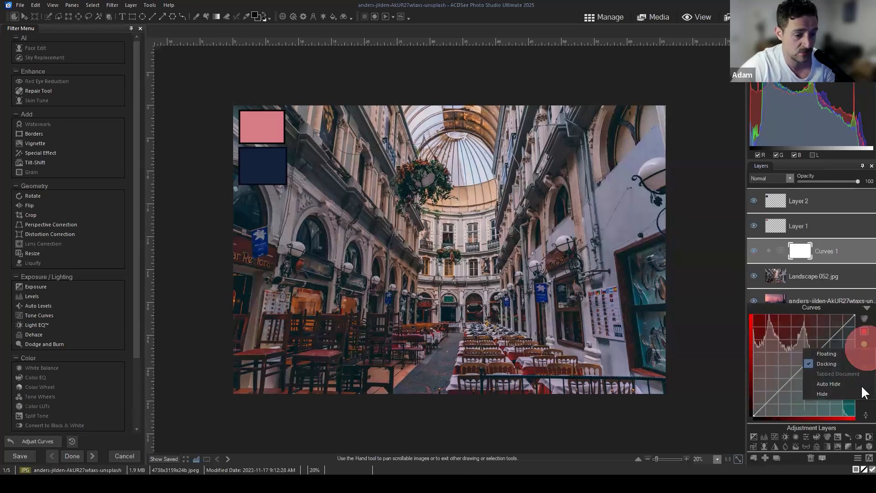
{"action": "left_click", "coordinate": [863, 345]}
{"action": "left_click", "coordinate": [863, 332]}
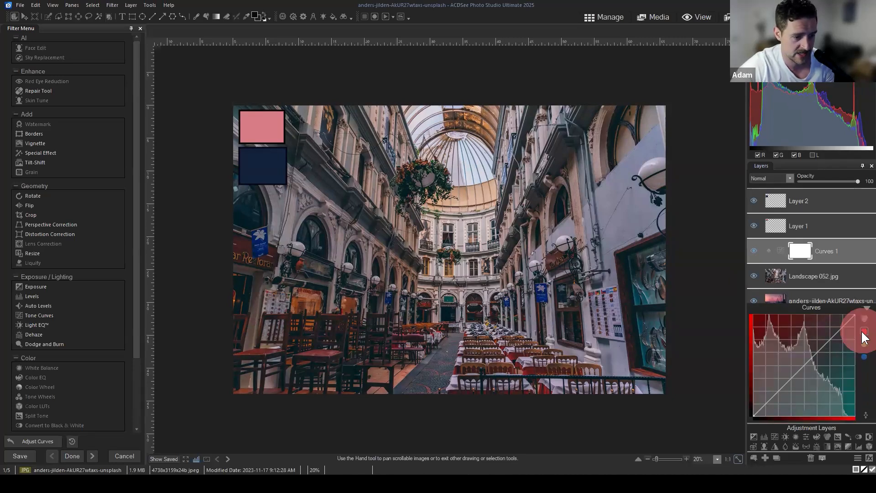
{"action": "left_click", "coordinate": [853, 313]}
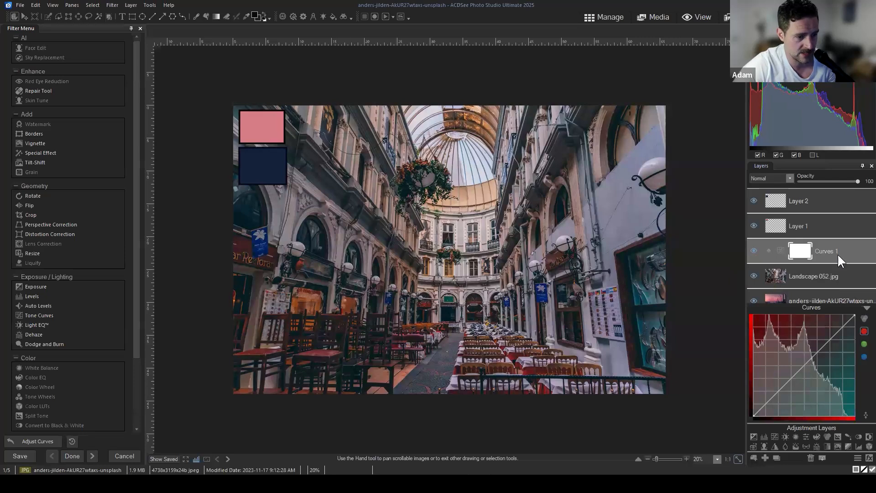
{"action": "mouse_move", "coordinate": [853, 314]}
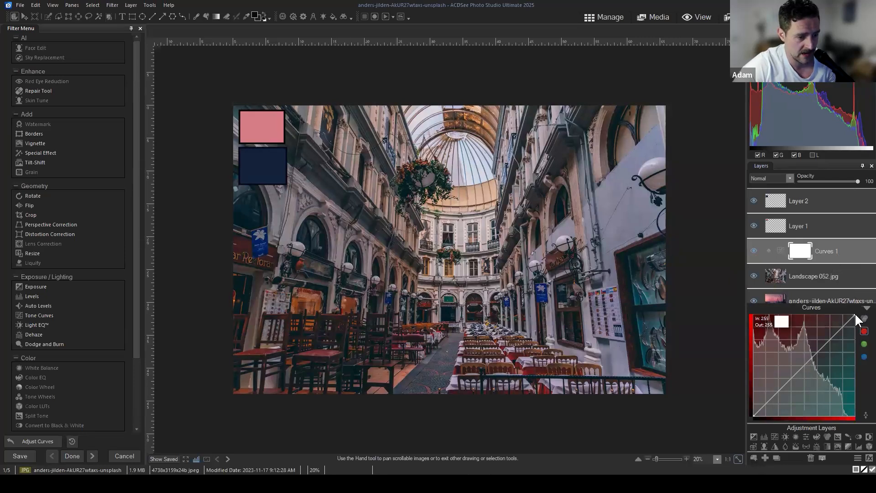
{"action": "left_click_drag", "start_coordinate": [855, 313], "coordinate": [844, 310]}
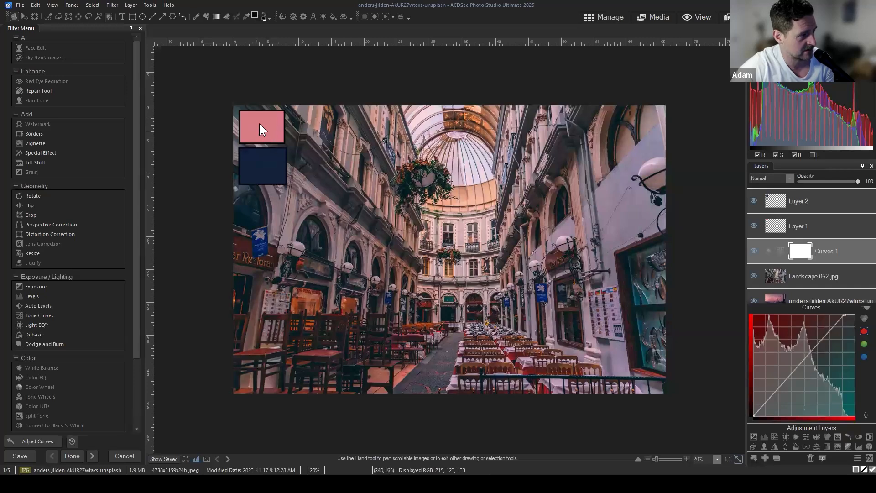
Step: Lower the green channel's white point in Curves 1 to an output of 233, keeping its input at 255
{"action": "left_click", "coordinate": [859, 345]}
{"action": "left_click_drag", "start_coordinate": [853, 314], "coordinate": [856, 321]}
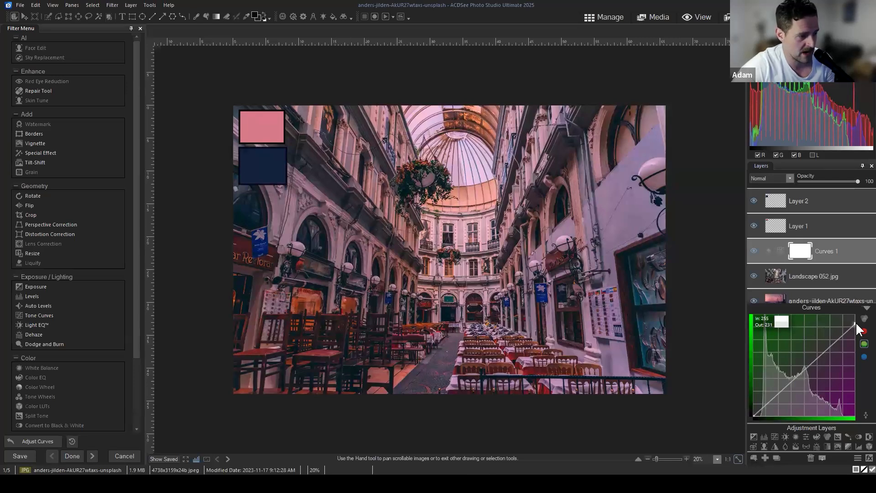
{"action": "left_click_drag", "start_coordinate": [852, 322], "coordinate": [857, 324]}
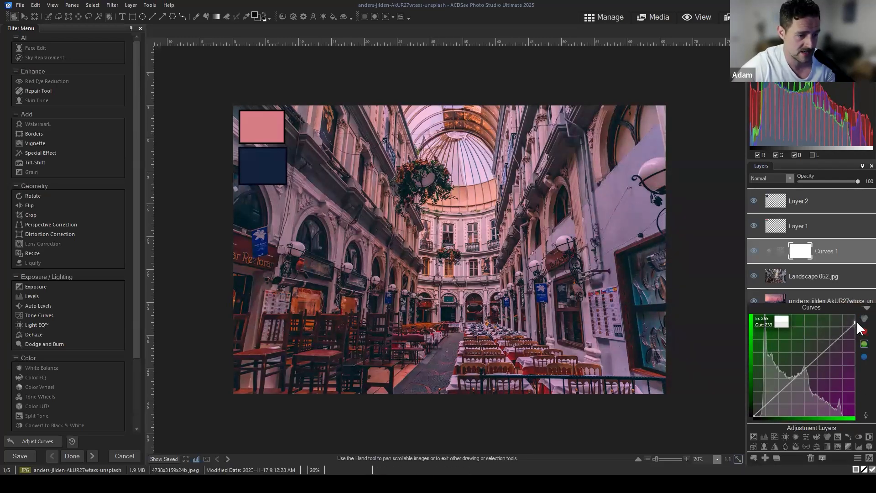
Step: Pull the red channel's white point a little further inward, then recheck the green curve and collapse the Curves settings
{"action": "left_click", "coordinate": [864, 332]}
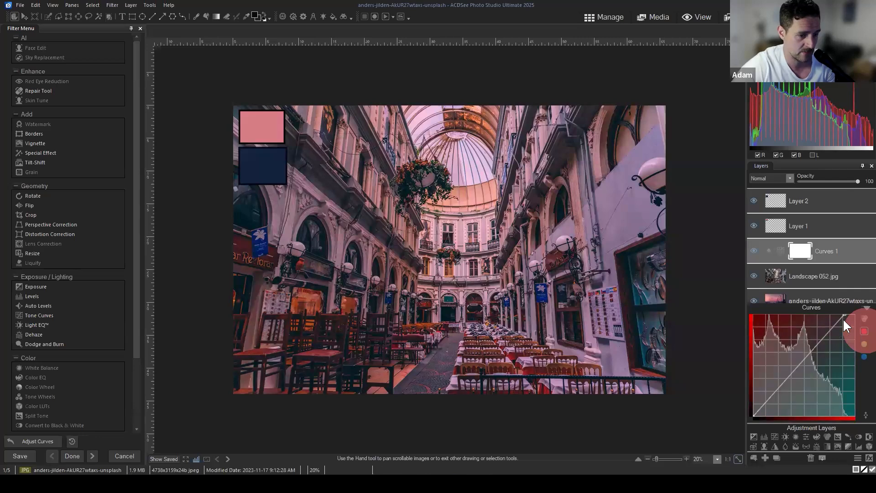
{"action": "left_click_drag", "start_coordinate": [842, 314], "coordinate": [839, 311]}
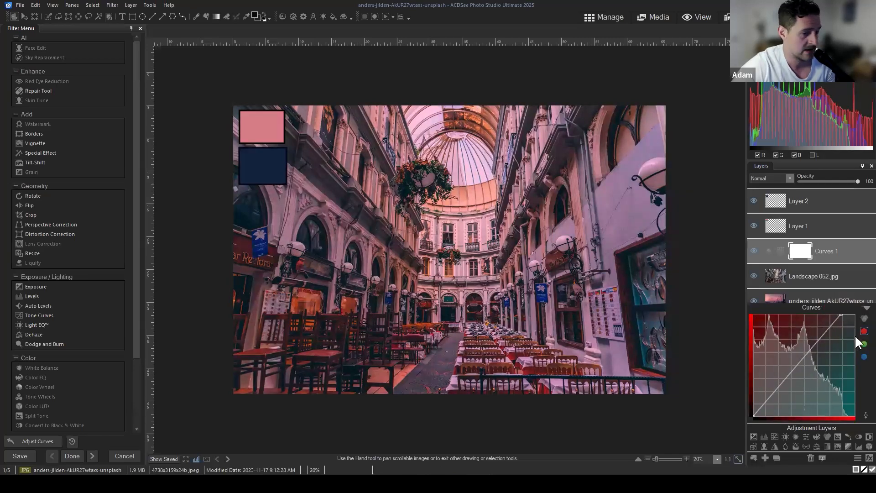
{"action": "left_click", "coordinate": [864, 344]}
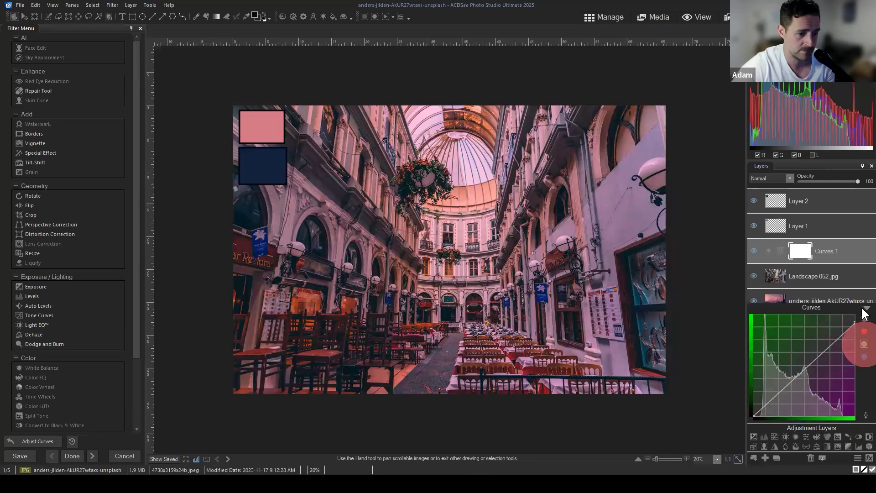
{"action": "left_click", "coordinate": [866, 309]}
Step: Move the pink swatch on Layer 1 next to the glass dome, beside the upper right facade, and commit the move
{"action": "left_click", "coordinate": [817, 228]}
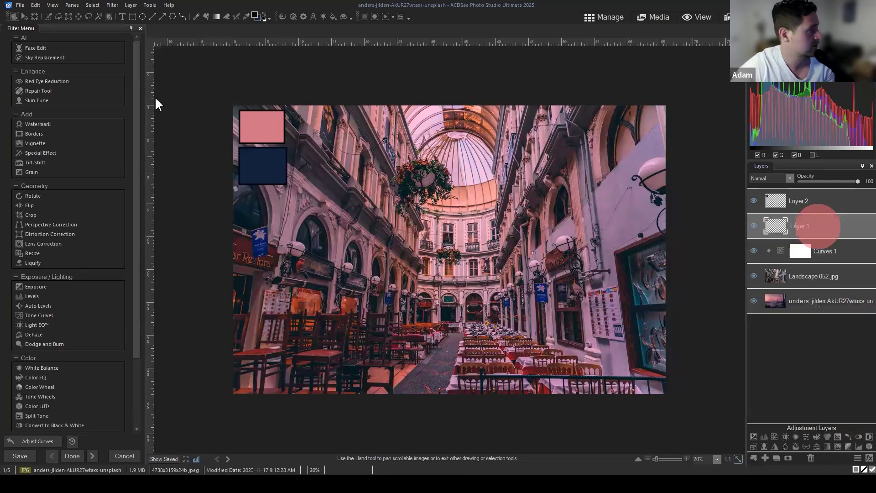
{"action": "left_click", "coordinate": [24, 17]}
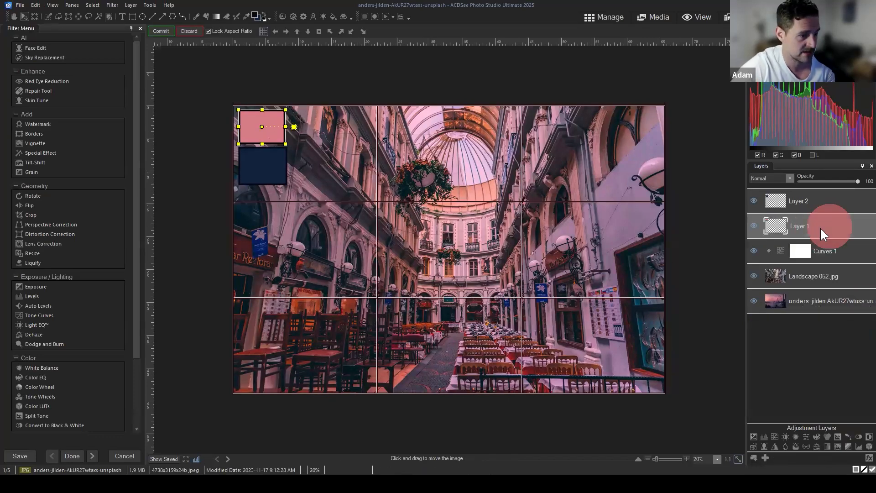
{"action": "left_click", "coordinate": [830, 250]}
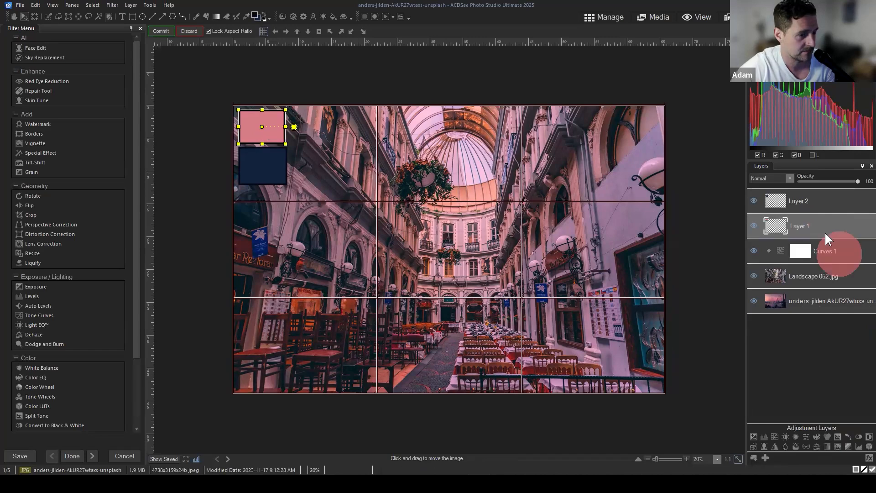
{"action": "left_click", "coordinate": [823, 229]}
{"action": "left_click", "coordinate": [836, 254]}
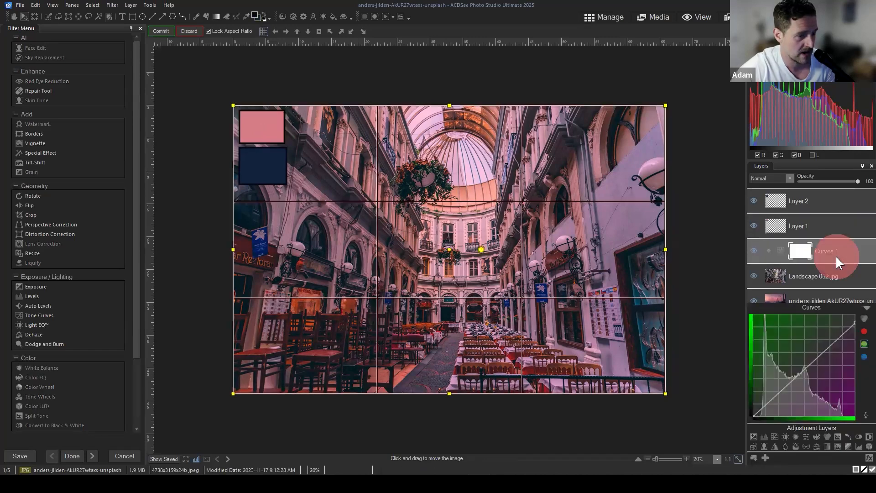
{"action": "left_click", "coordinate": [815, 227]}
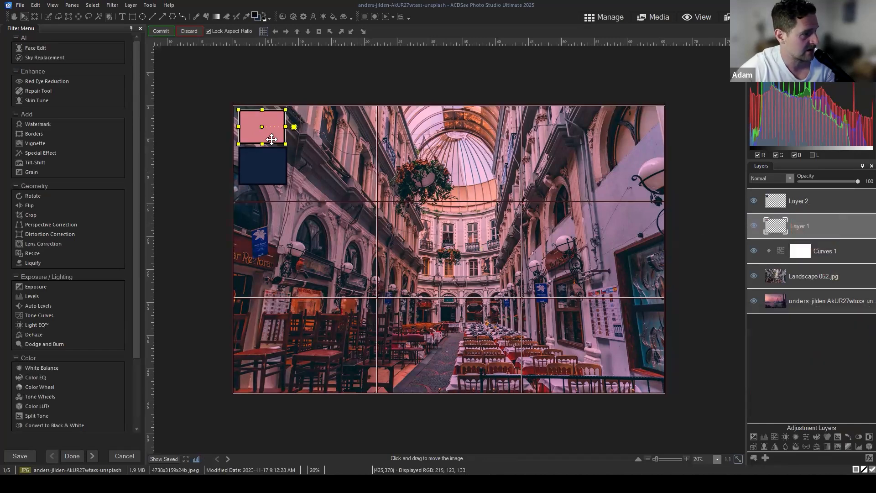
{"action": "left_click_drag", "start_coordinate": [317, 142], "coordinate": [546, 184]}
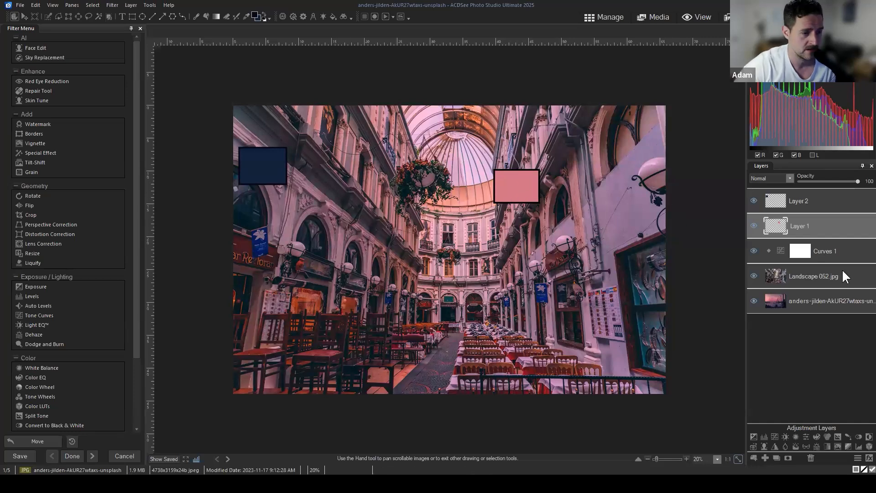
Step: Strengthen the pink highlights in Curves 1 by moving the red channel's white point still further inward to match the swatch
{"action": "left_click", "coordinate": [844, 254]}
{"action": "left_click", "coordinate": [866, 308]}
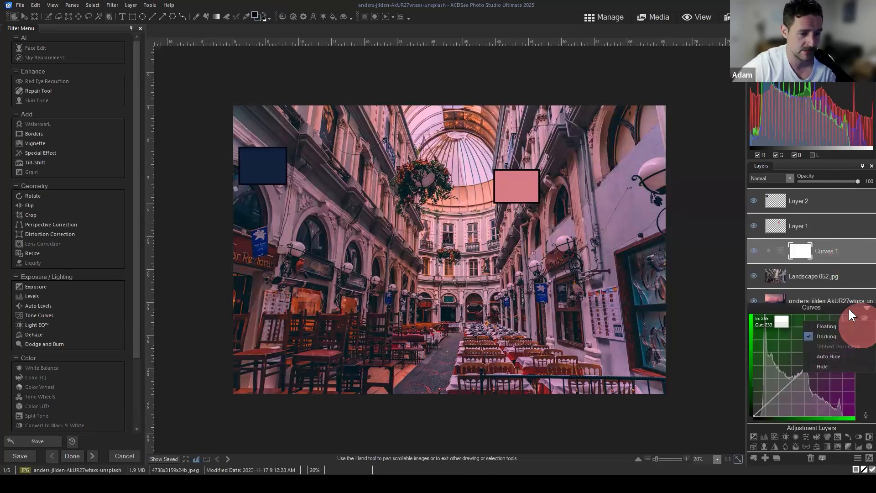
{"action": "left_click", "coordinate": [848, 308]}
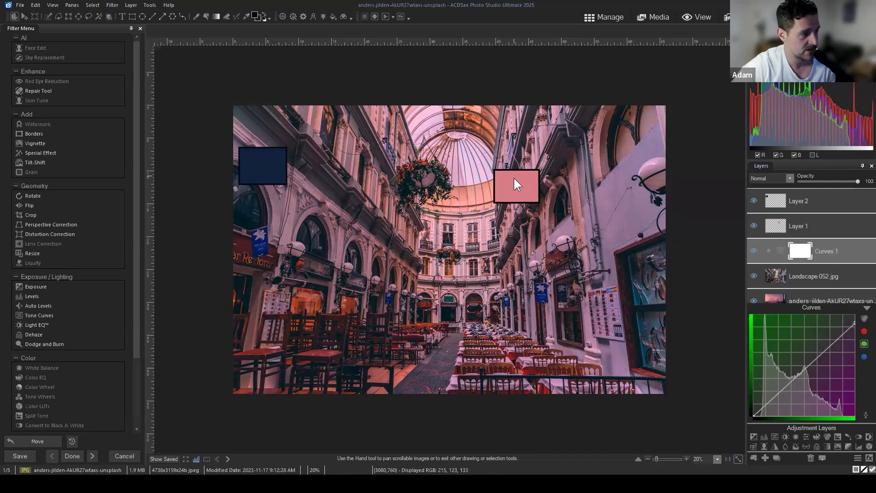
{"action": "left_click", "coordinate": [864, 320]}
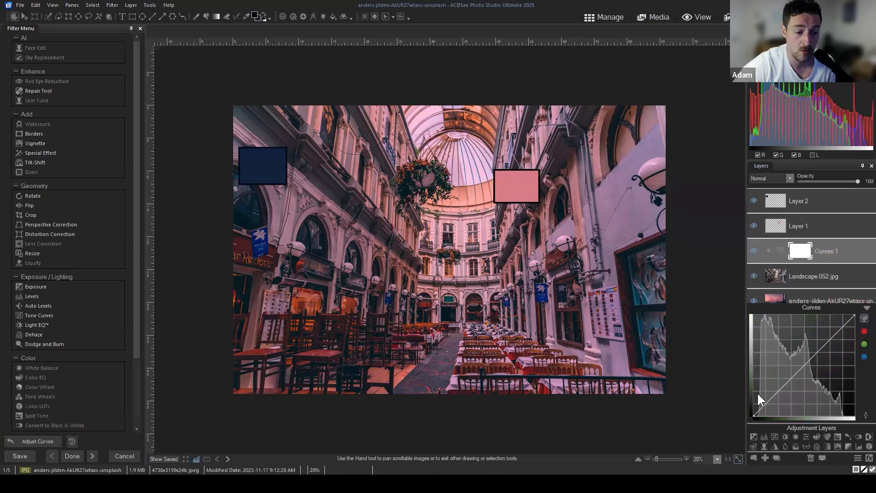
{"action": "left_click", "coordinate": [864, 331]}
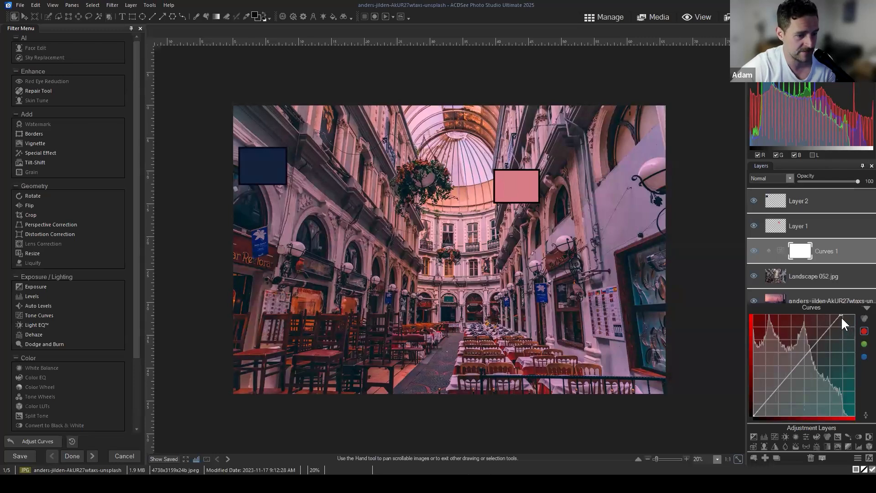
{"action": "left_click_drag", "start_coordinate": [841, 315], "coordinate": [831, 311]}
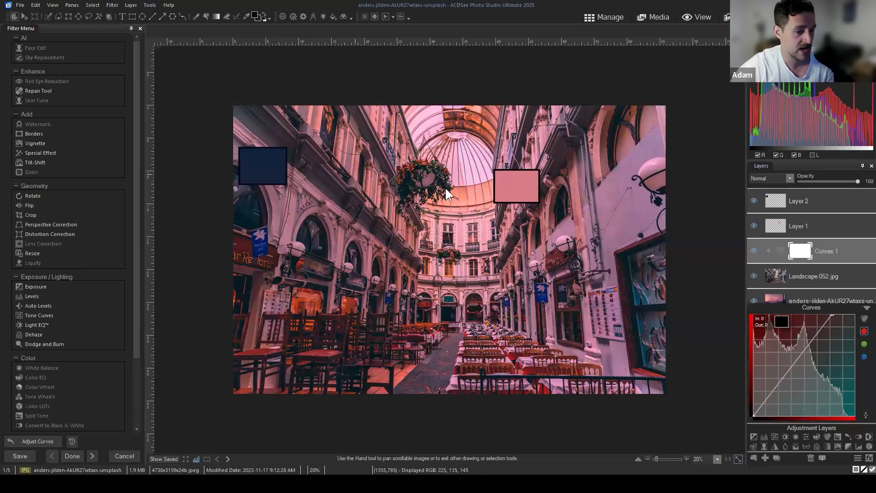
Step: Tint the shadows navy by raising the blue channel's black point in Curves 1 to an output of about 26
{"action": "left_click", "coordinate": [864, 357]}
{"action": "left_click_drag", "start_coordinate": [754, 416], "coordinate": [753, 417]}
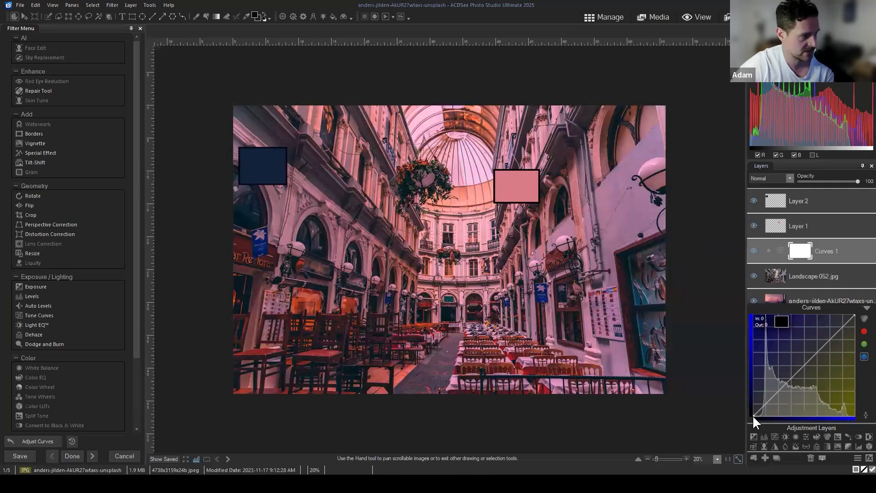
{"action": "left_click", "coordinate": [247, 14]}
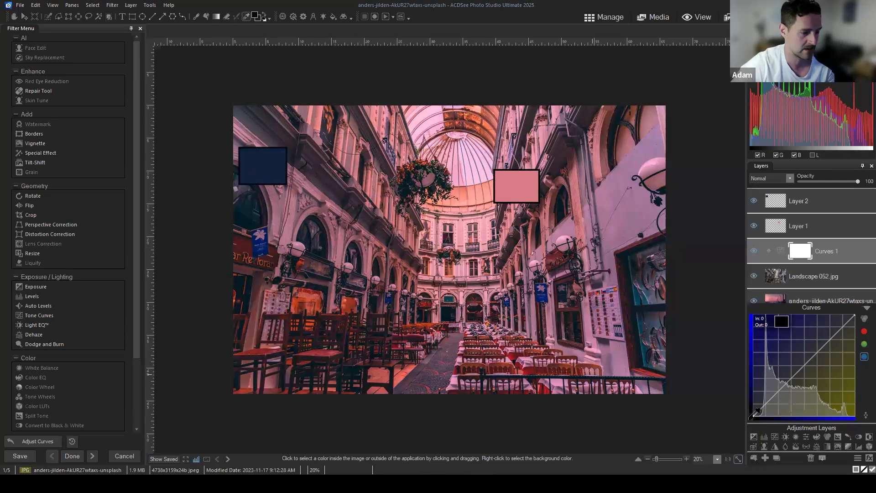
{"action": "left_click_drag", "start_coordinate": [753, 416], "coordinate": [749, 406]}
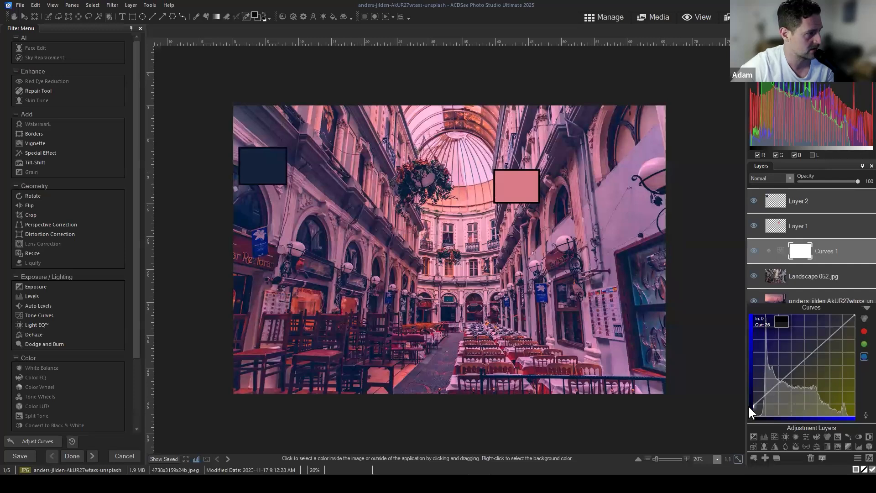
{"action": "mouse_move", "coordinate": [748, 405]}
{"action": "left_mouse_down"}
{"action": "mouse_move", "coordinate": [743, 398]}
{"action": "mouse_move", "coordinate": [745, 408]}
{"action": "left_mouse_up"}
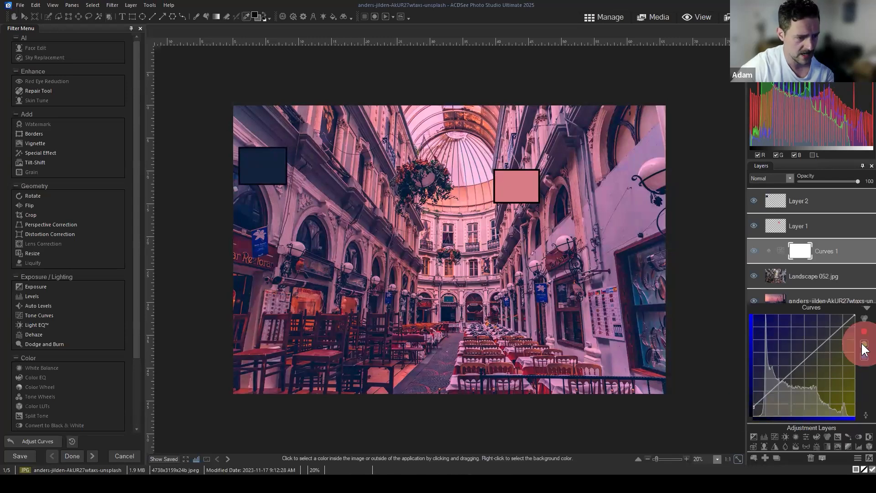
Step: Raise the green channel's black point in Curves 1 to an output of 11 and fine-tune the red channel's black point
{"action": "left_click", "coordinate": [863, 345]}
{"action": "left_click_drag", "start_coordinate": [752, 415], "coordinate": [749, 410]}
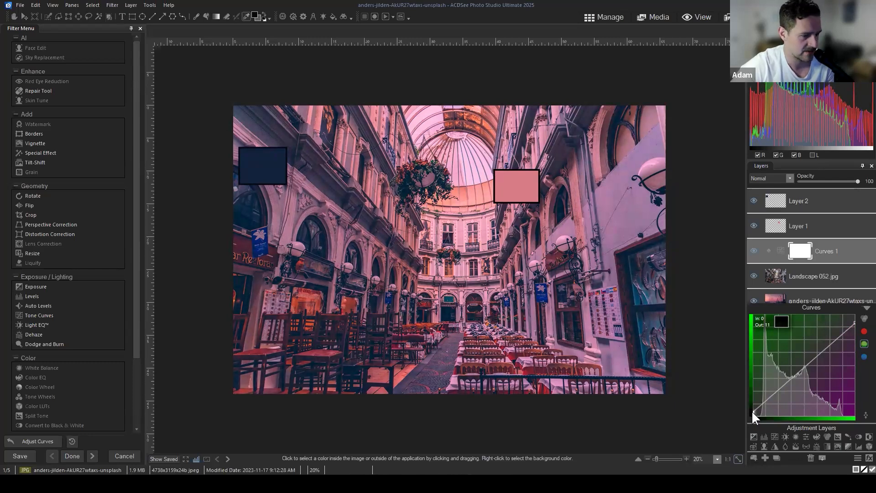
{"action": "left_click", "coordinate": [863, 357]}
{"action": "left_click", "coordinate": [863, 345]}
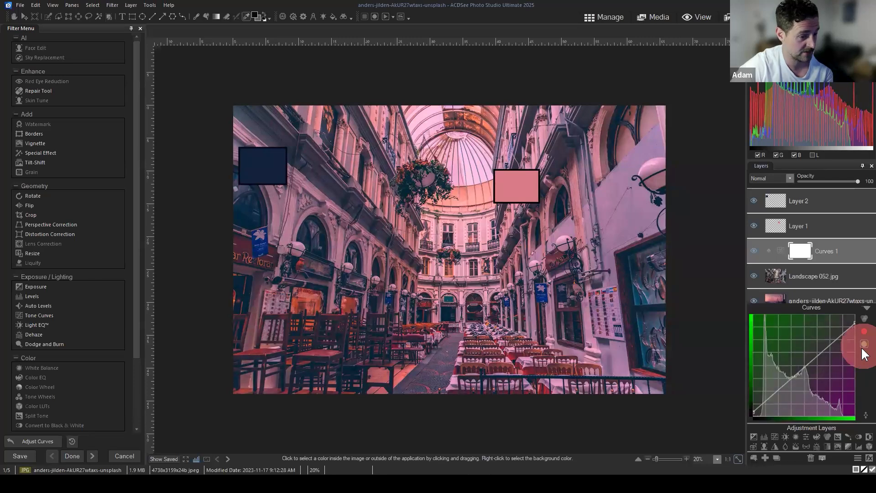
{"action": "left_click", "coordinate": [862, 330]}
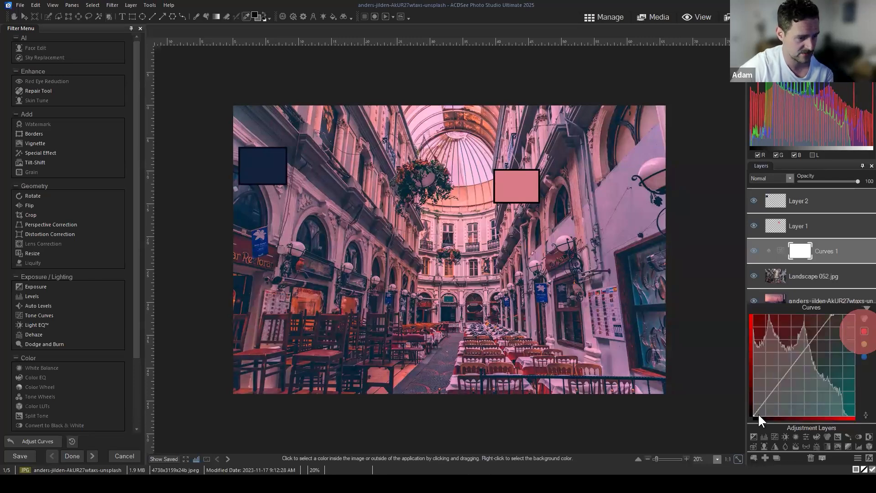
{"action": "left_click_drag", "start_coordinate": [754, 415], "coordinate": [749, 415]}
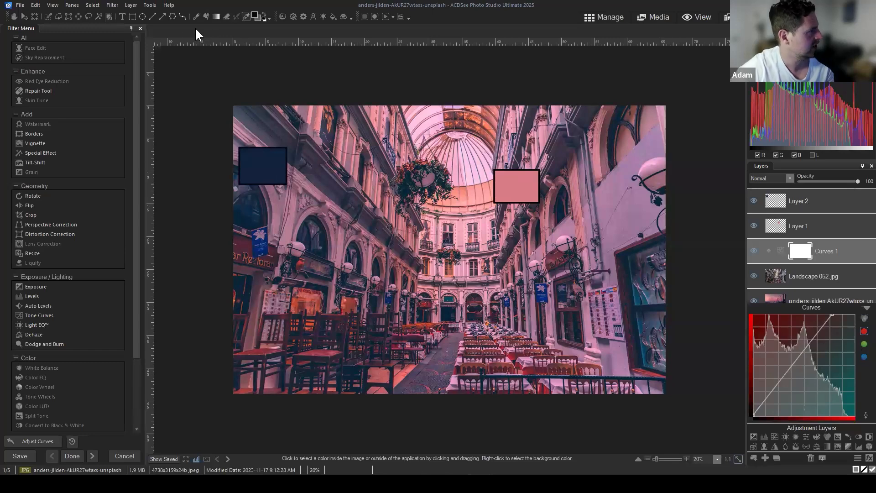
Step: Move the navy swatch on Layer 2 over the arches of the left facade, commit it, and compare both swatches at 30% zoom
{"action": "left_click", "coordinate": [23, 16]}
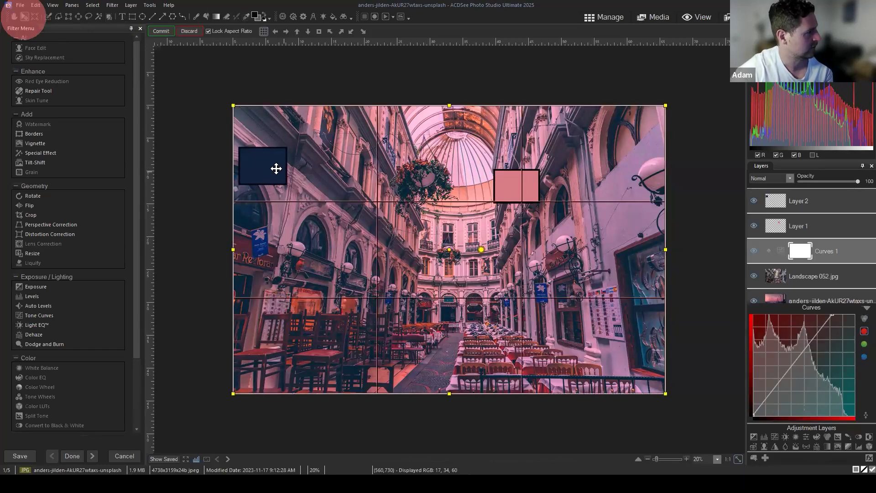
{"action": "left_click", "coordinate": [812, 210]}
{"action": "mouse_move", "coordinate": [266, 170]}
{"action": "left_mouse_down"}
{"action": "mouse_move", "coordinate": [354, 211]}
{"action": "mouse_move", "coordinate": [363, 228]}
{"action": "mouse_move", "coordinate": [352, 280]}
{"action": "mouse_move", "coordinate": [354, 260]}
{"action": "mouse_move", "coordinate": [368, 260]}
{"action": "mouse_move", "coordinate": [357, 255]}
{"action": "left_mouse_up"}
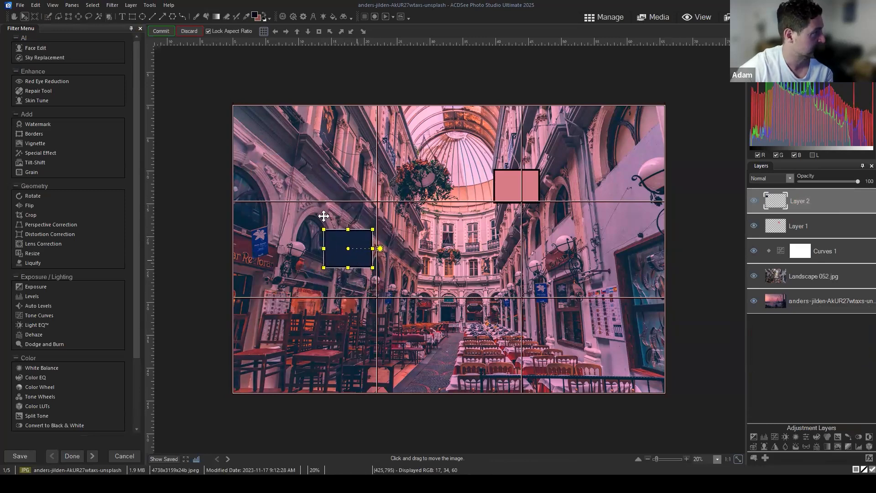
{"action": "left_click", "coordinate": [163, 30]}
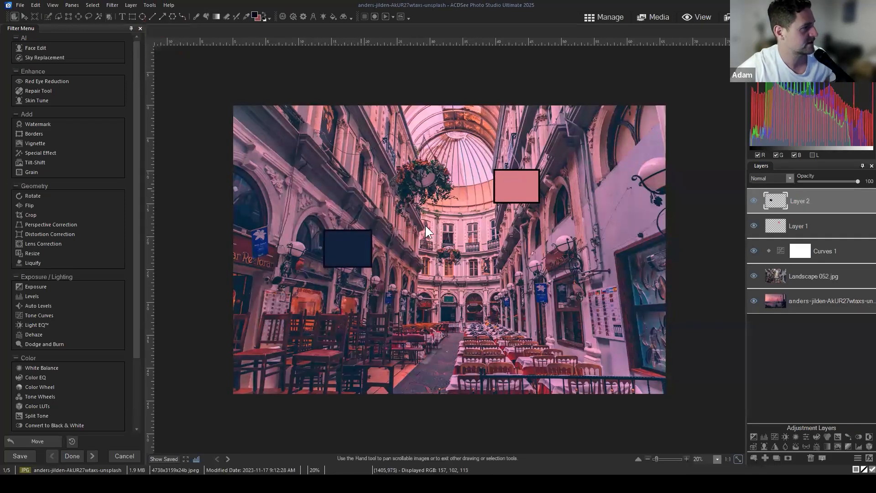
{"action": "scroll", "coordinate": [566, 204], "scroll_direction": "up", "scroll_amount": 3}
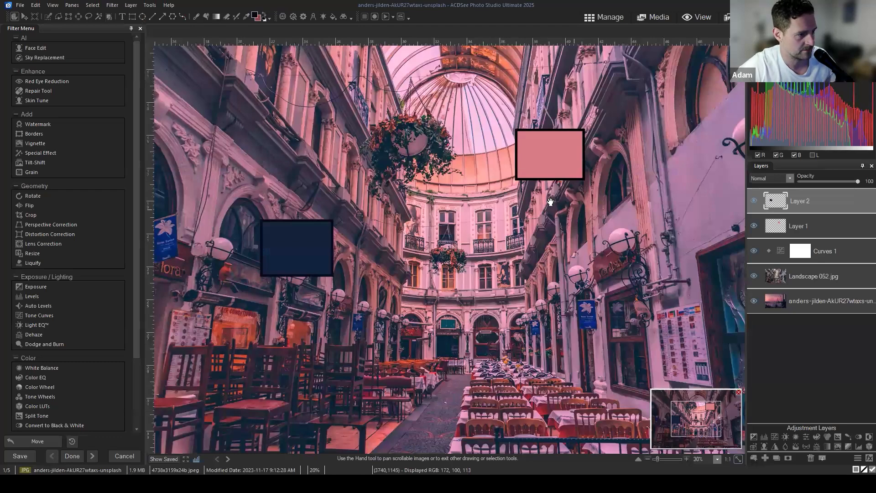
Step: Examine the areas around the pink and navy swatches at 150% zoom and compare them with the photo's highlights and shadows
{"action": "scroll", "coordinate": [658, 257], "scroll_direction": "up", "scroll_amount": 3}
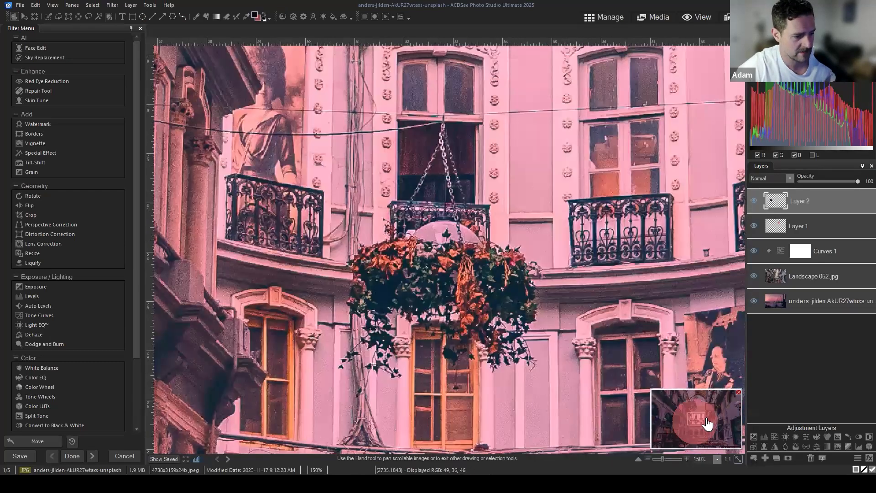
{"action": "left_click_drag", "start_coordinate": [708, 416], "coordinate": [715, 406]}
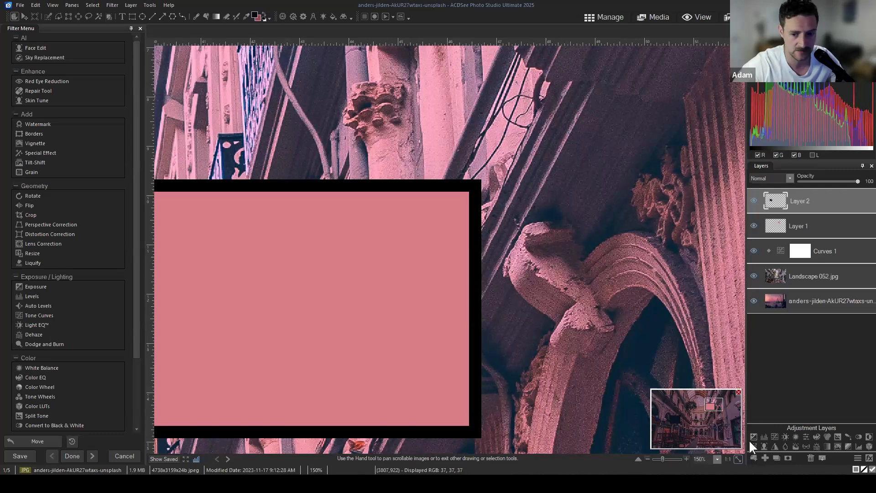
{"action": "left_click_drag", "start_coordinate": [692, 409], "coordinate": [669, 423]}
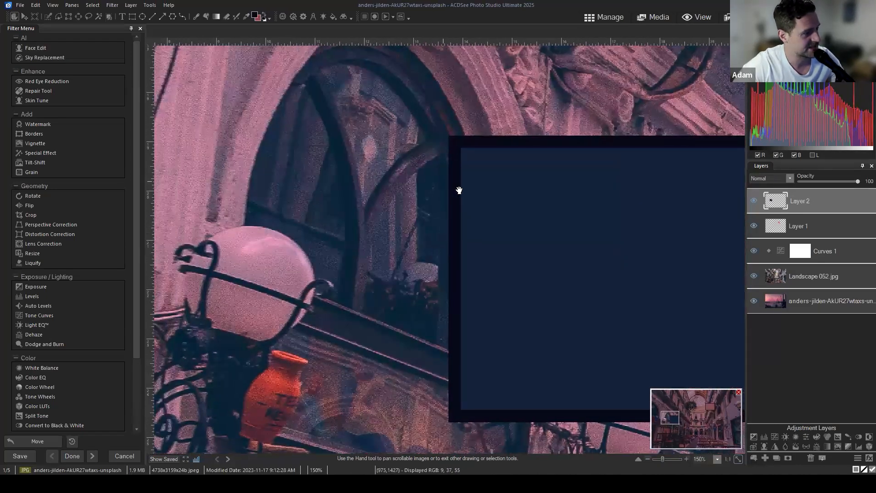
{"action": "left_click", "coordinate": [551, 208]}
{"action": "left_click_drag", "start_coordinate": [552, 207], "coordinate": [488, 228]}
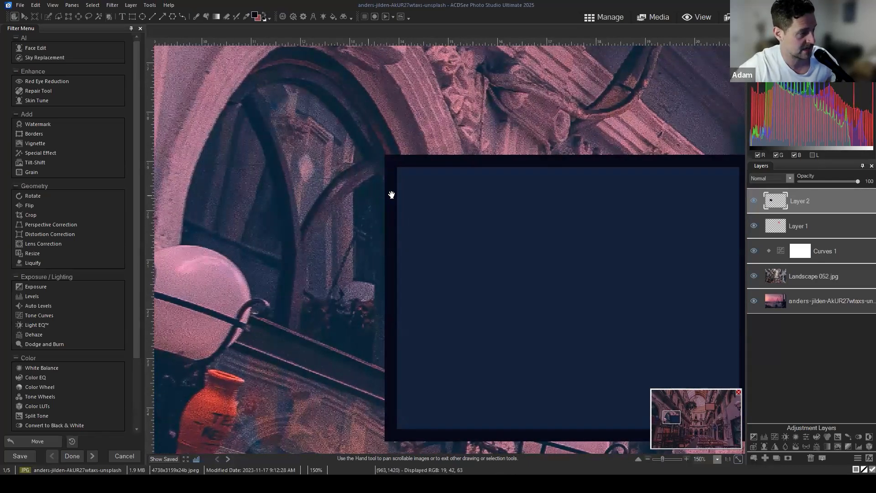
{"action": "scroll", "coordinate": [518, 210], "scroll_direction": "down", "scroll_amount": 1}
{"action": "scroll", "coordinate": [530, 214], "scroll_direction": "down", "scroll_amount": 2}
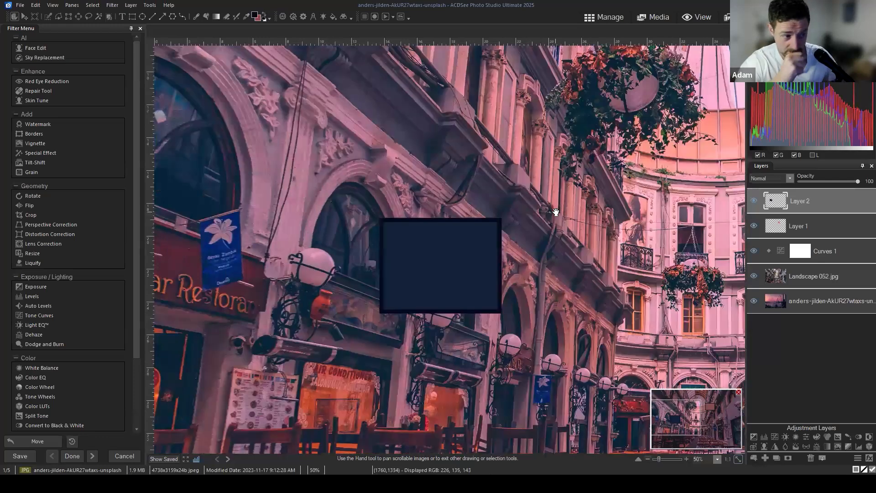
{"action": "scroll", "coordinate": [570, 211], "scroll_direction": "down", "scroll_amount": 3}
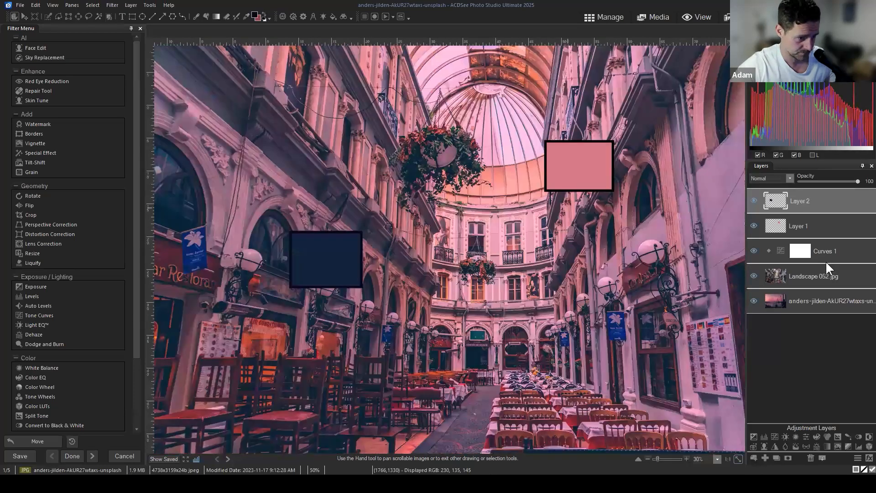
Step: Add a point to the combined RGB curve of Curves 1 in the lower midtones and pull it slightly below the diagonal
{"action": "left_click", "coordinate": [825, 250]}
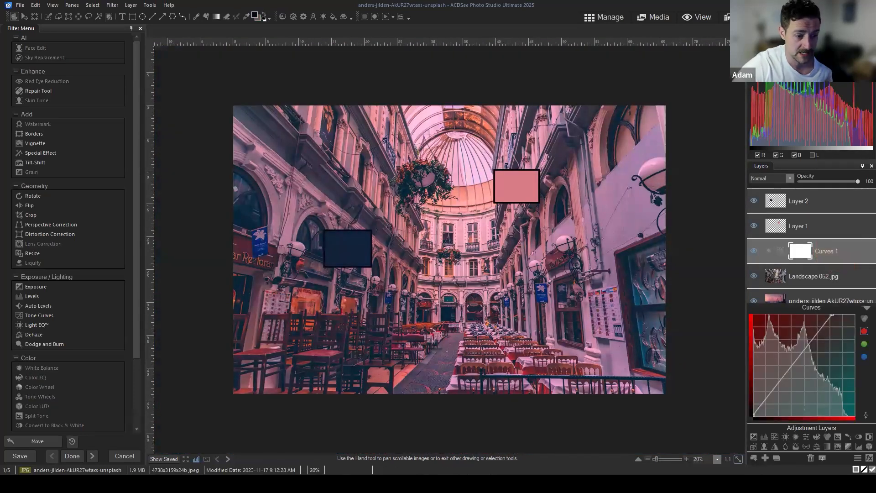
{"action": "left_click", "coordinate": [864, 319]}
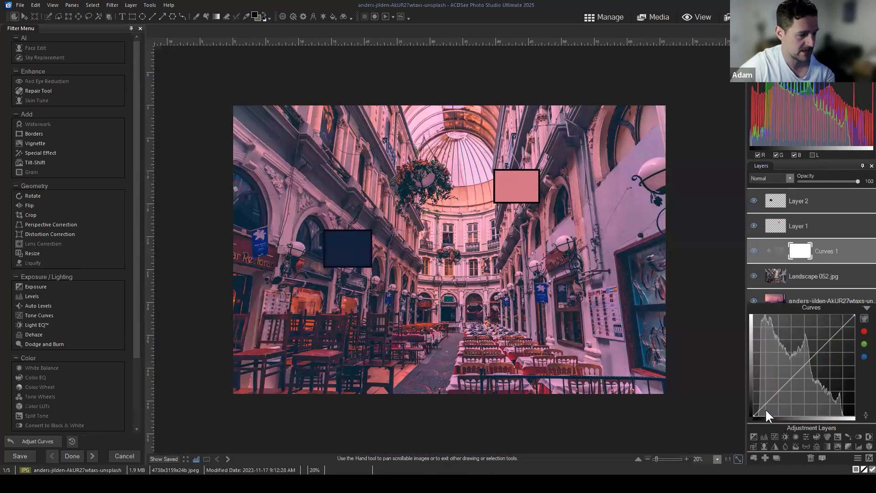
{"action": "left_click", "coordinate": [754, 415]}
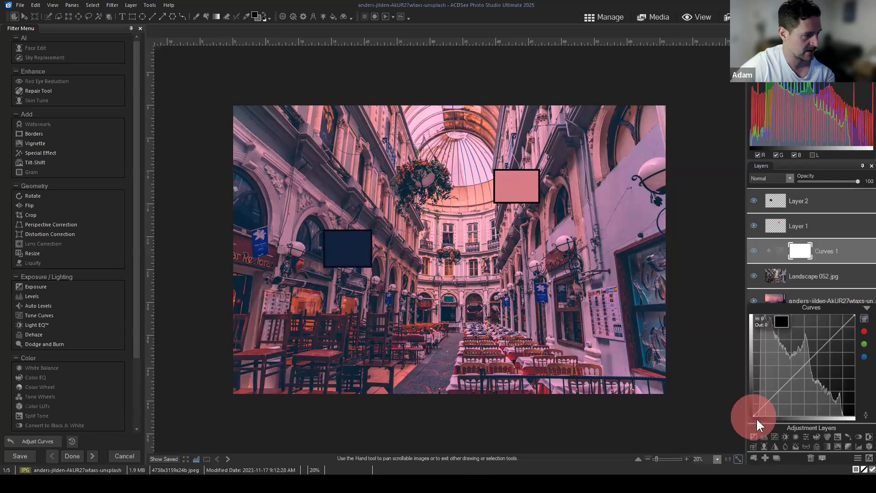
{"action": "mouse_move", "coordinate": [754, 415]}
{"action": "left_mouse_down"}
{"action": "mouse_move", "coordinate": [771, 417]}
{"action": "mouse_move", "coordinate": [749, 421]}
{"action": "left_mouse_up"}
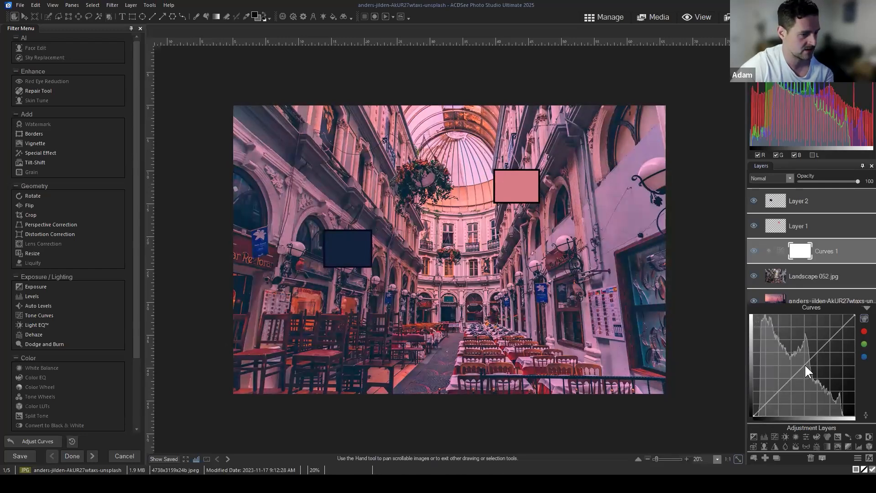
{"action": "left_click_drag", "start_coordinate": [804, 363], "coordinate": [791, 382]}
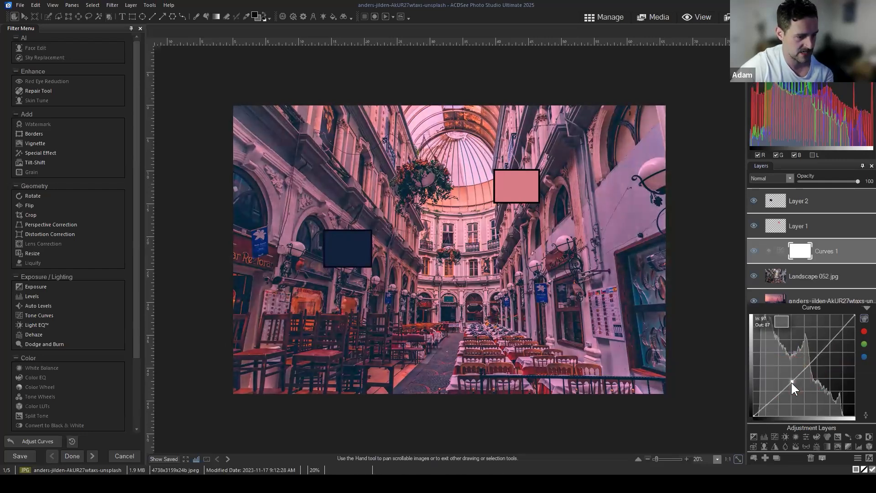
{"action": "left_click_drag", "start_coordinate": [818, 349], "coordinate": [818, 347]}
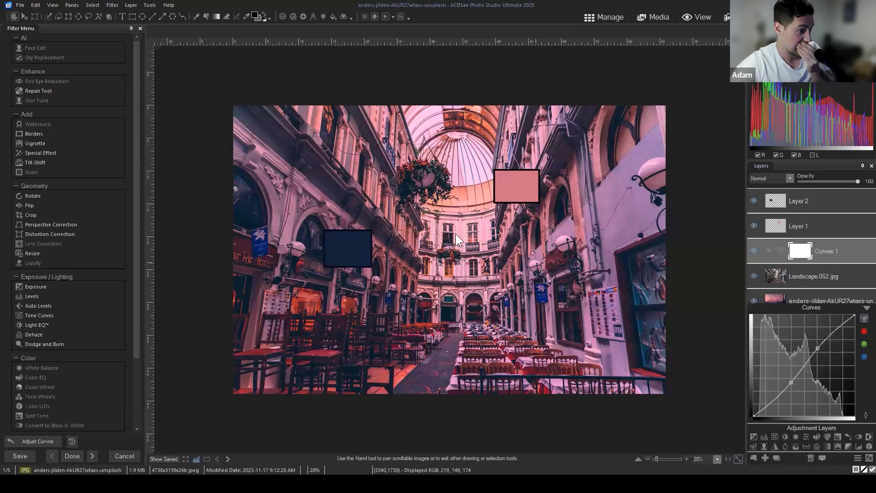
{"action": "right_click", "coordinate": [819, 347]}
{"action": "left_click", "coordinate": [826, 342]}
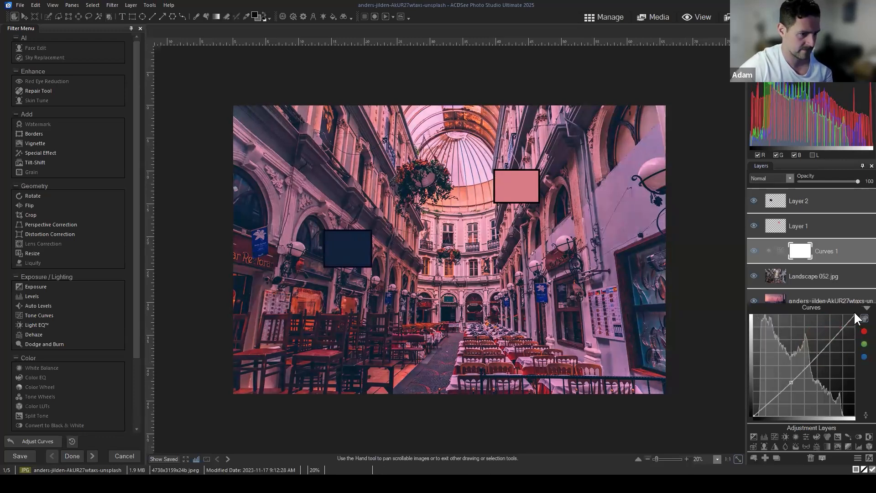
Step: Lower the white point's output slightly on the combined RGB curve of Curves 1 and collapse the Curves settings
{"action": "mouse_move", "coordinate": [854, 313]}
{"action": "left_mouse_down"}
{"action": "mouse_move", "coordinate": [846, 313]}
{"action": "mouse_move", "coordinate": [860, 325]}
{"action": "left_mouse_up"}
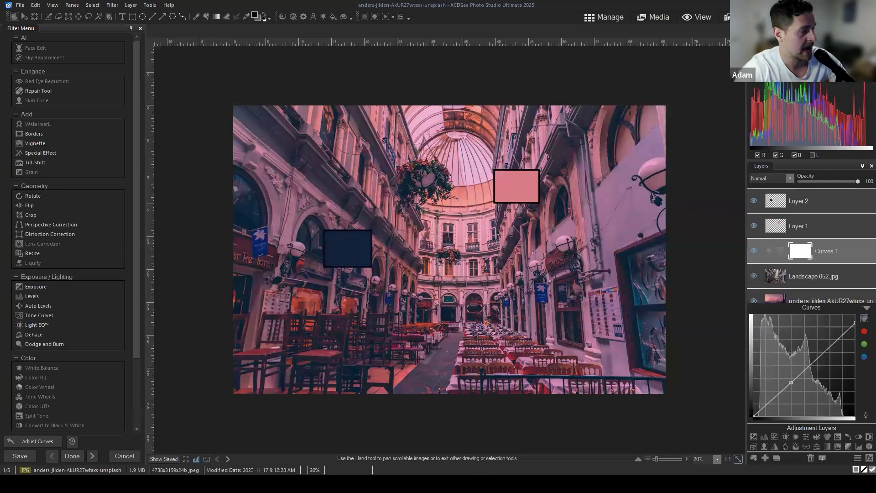
{"action": "left_click", "coordinate": [863, 332]}
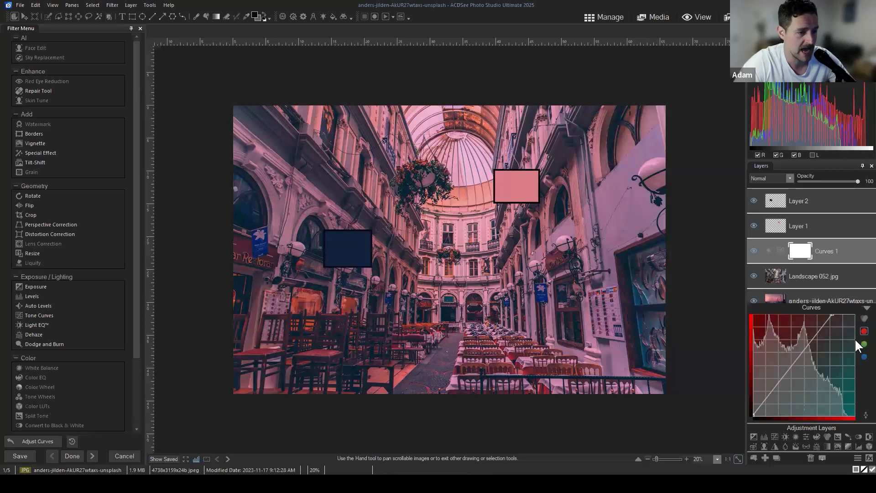
{"action": "left_click", "coordinate": [866, 312]}
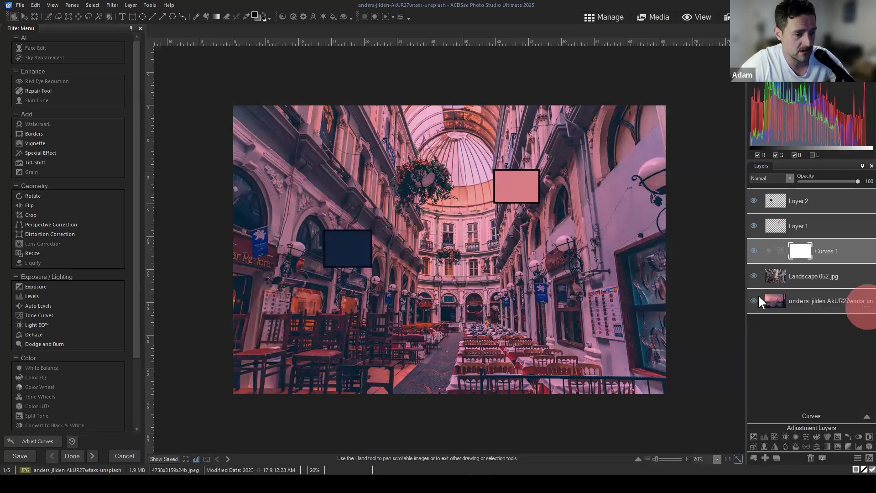
Step: Hide Landscape 052.jpg and Curves 1 to view the bridge photo under the swatches, and show the ungraded arcade photo again
{"action": "left_click", "coordinate": [754, 275]}
{"action": "left_click", "coordinate": [753, 251]}
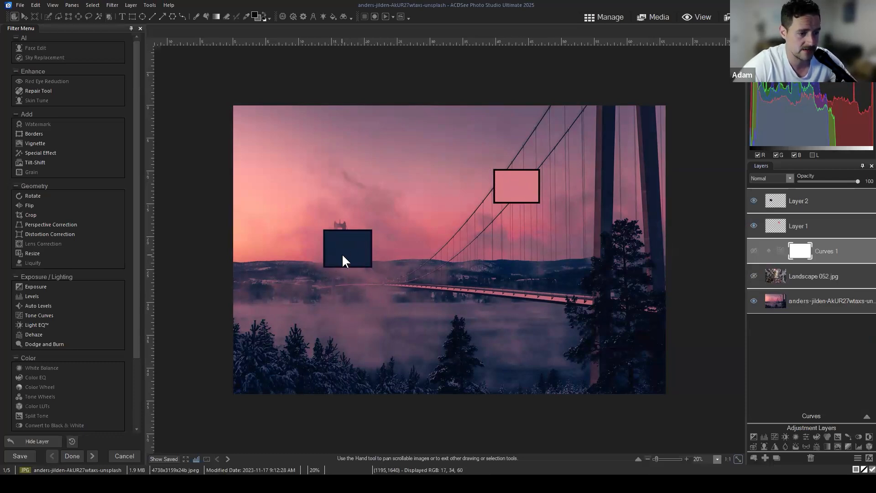
{"action": "left_click", "coordinate": [753, 275]}
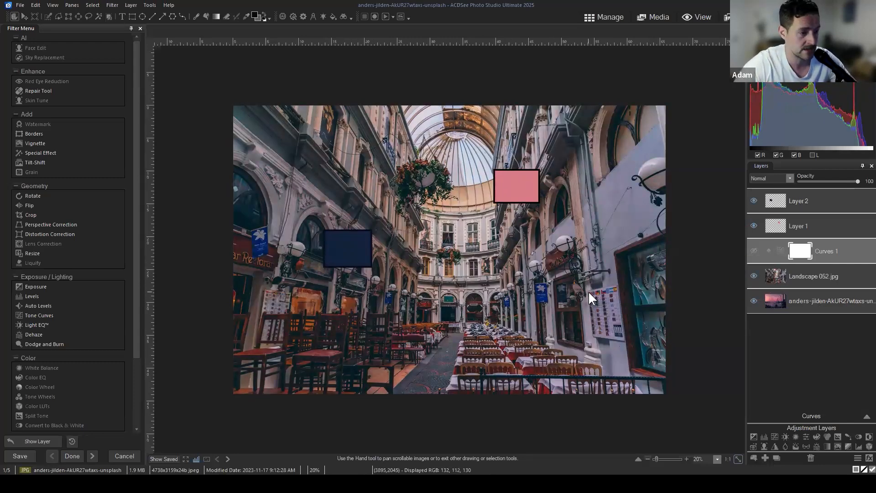
Step: Select the swatch layers Layer 1 and Layer 2 and toggle each one's visibility off and on to identify them
{"action": "left_click", "coordinate": [822, 224]}
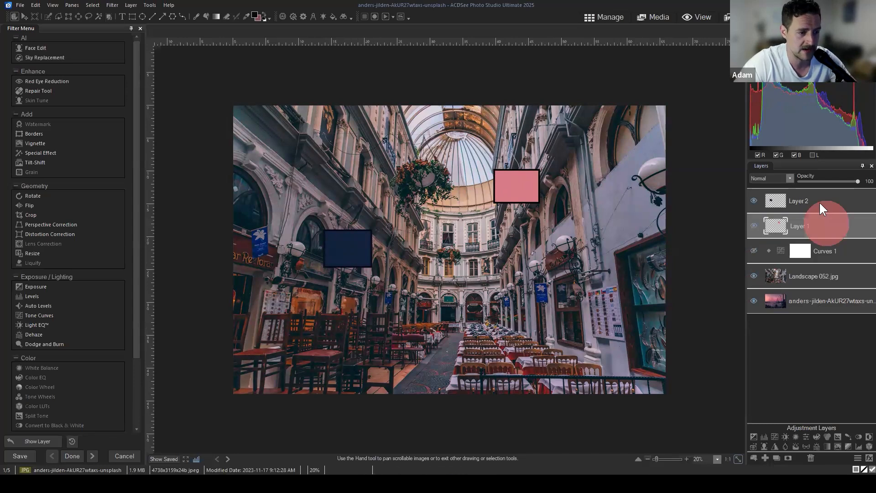
{"action": "left_click", "coordinate": [817, 203]}
{"action": "left_click", "coordinate": [810, 225]}
{"action": "left_click", "coordinate": [755, 225]}
{"action": "left_click", "coordinate": [755, 225]}
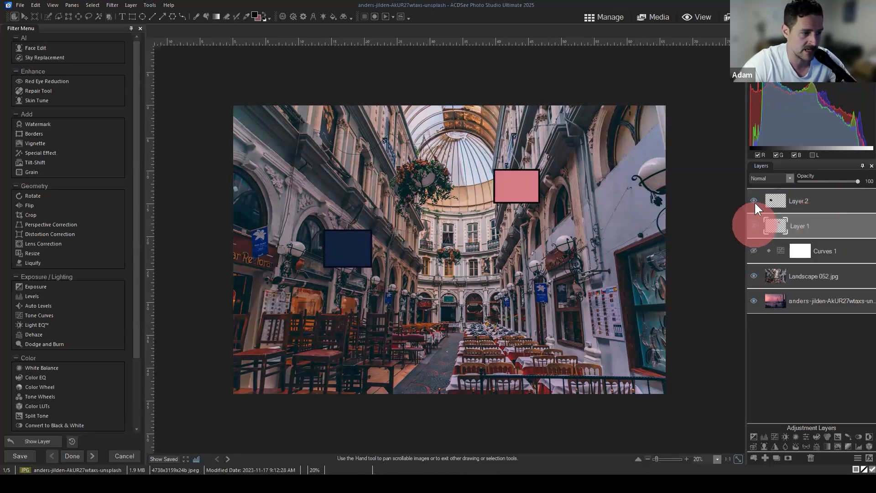
{"action": "left_click", "coordinate": [754, 201]}
{"action": "left_click", "coordinate": [755, 199]}
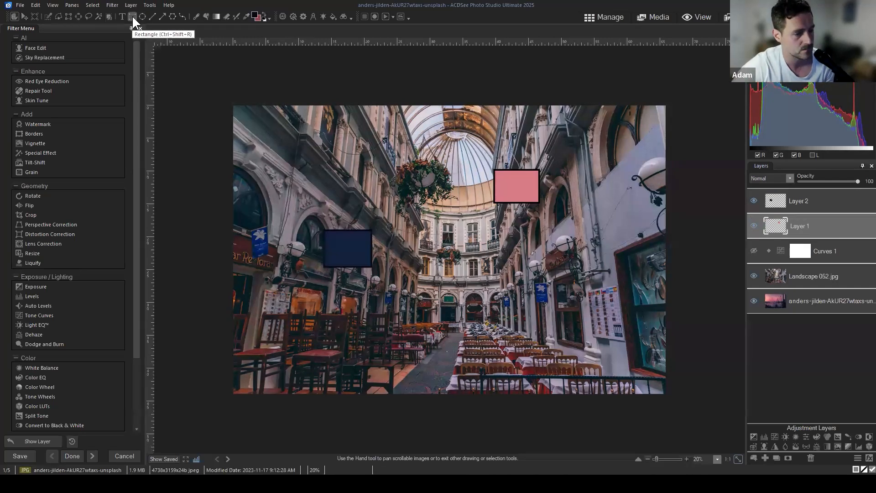
Step: Hide the swatch layers Layer 1 and Layer 2 and make the Curves 1 adjustment visible again
{"action": "left_click", "coordinate": [753, 225]}
{"action": "left_click", "coordinate": [754, 200]}
{"action": "left_click", "coordinate": [753, 250]}
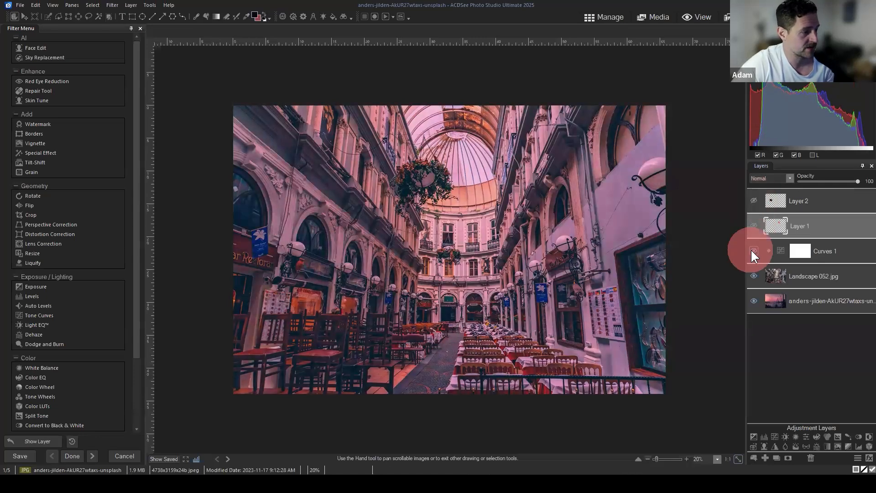
Step: Review the green, blue and red channel curves of Curves 1, checking the shadow points in the blue and red channels
{"action": "left_click", "coordinate": [833, 250]}
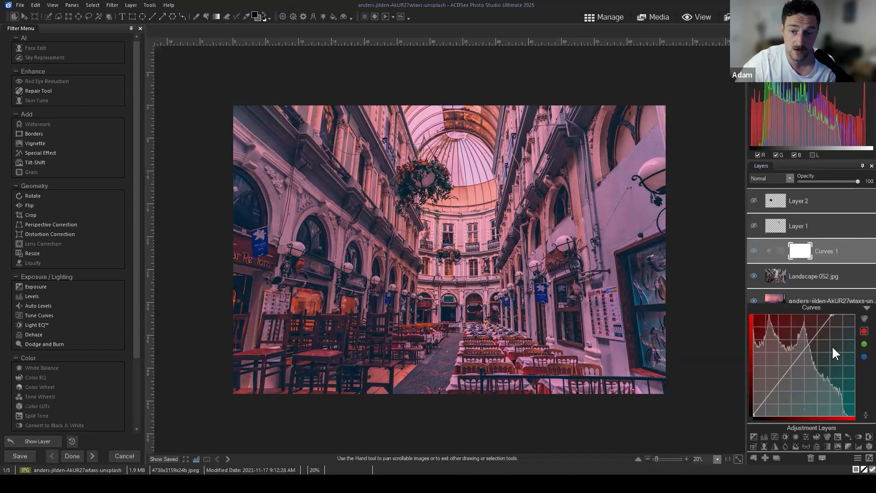
{"action": "left_click", "coordinate": [864, 344]}
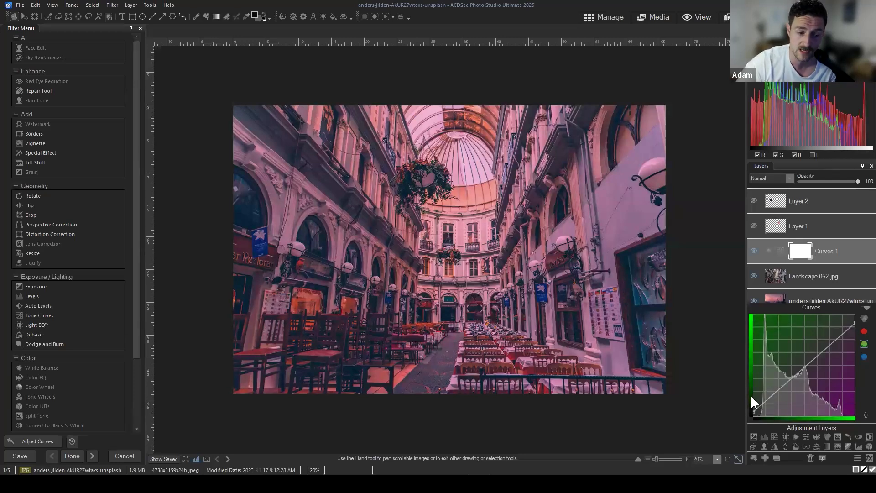
{"action": "left_click", "coordinate": [865, 356]}
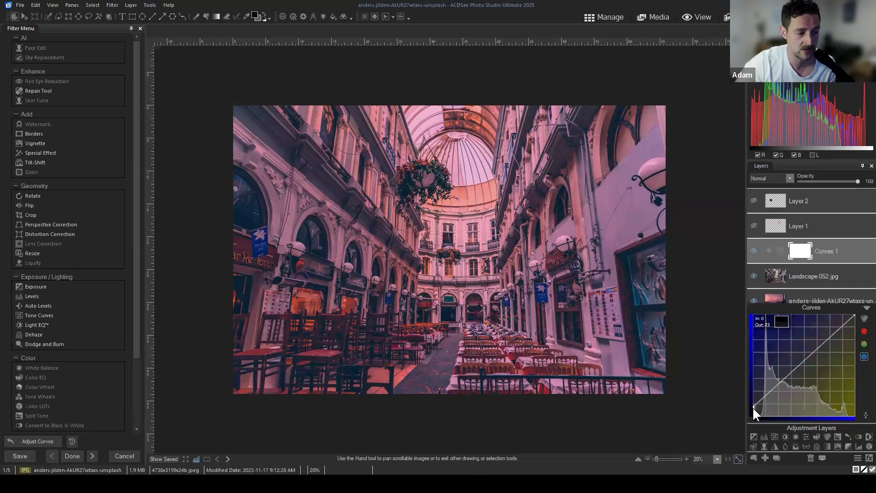
{"action": "mouse_move", "coordinate": [751, 406]}
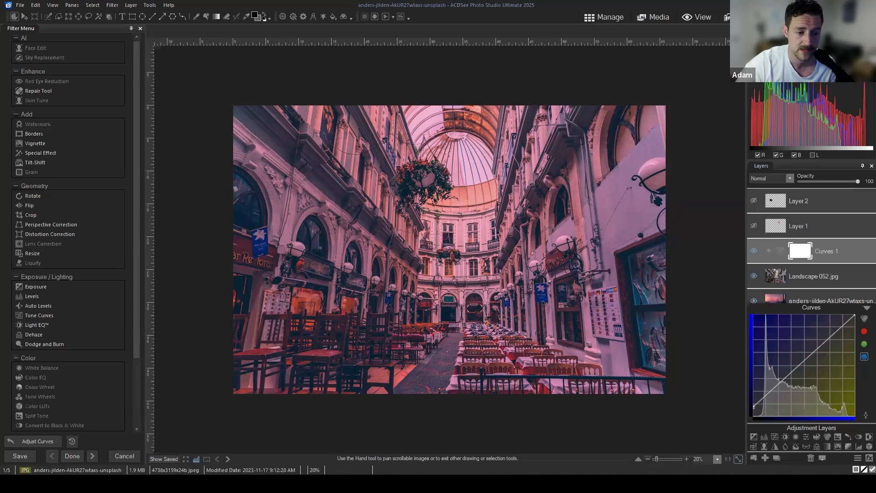
{"action": "left_click", "coordinate": [865, 332]}
{"action": "mouse_move", "coordinate": [754, 413]}
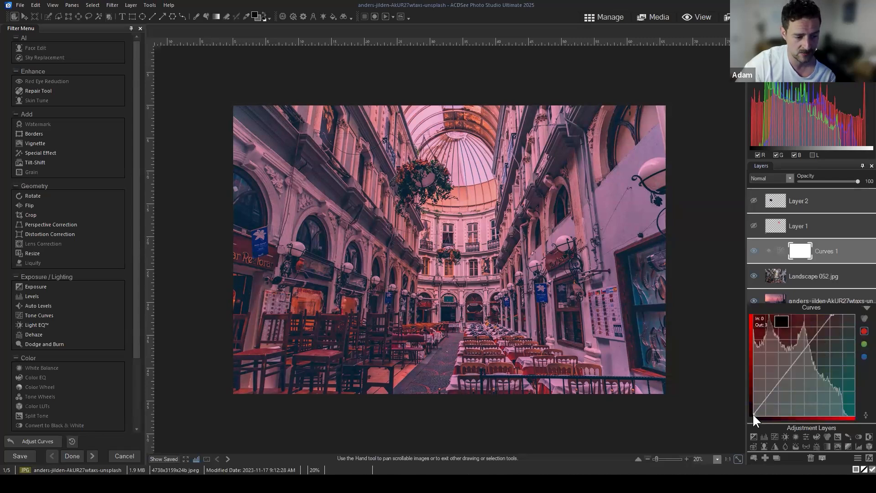
Step: Fine-tune the lower midtone point on the combined RGB curve of Curves 1 and collapse the Curves settings
{"action": "left_click", "coordinate": [864, 319]}
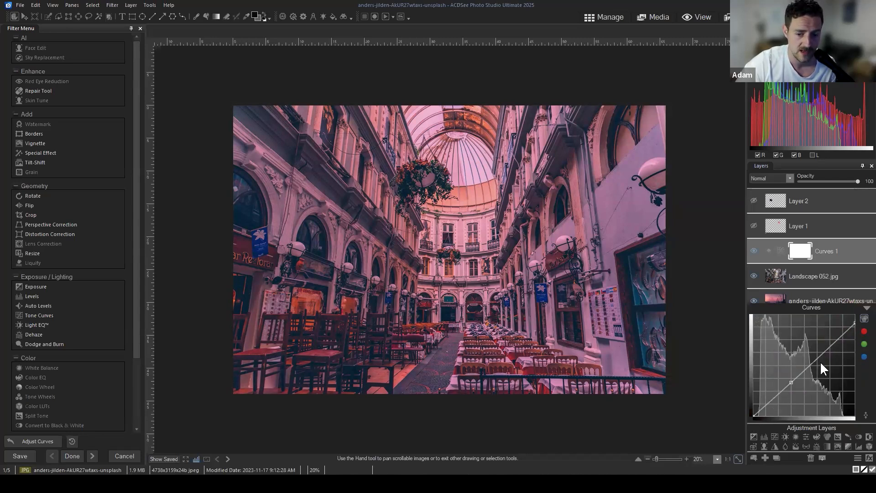
{"action": "mouse_move", "coordinate": [789, 380]}
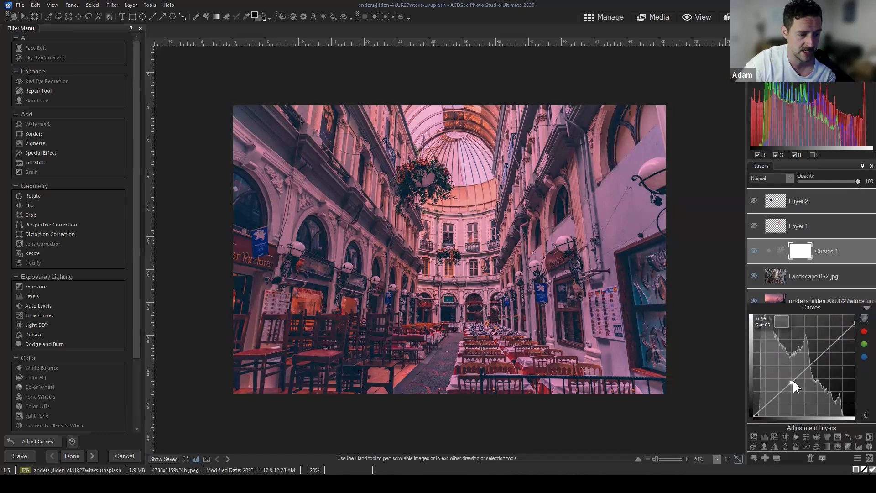
{"action": "left_click_drag", "start_coordinate": [793, 379], "coordinate": [791, 382]}
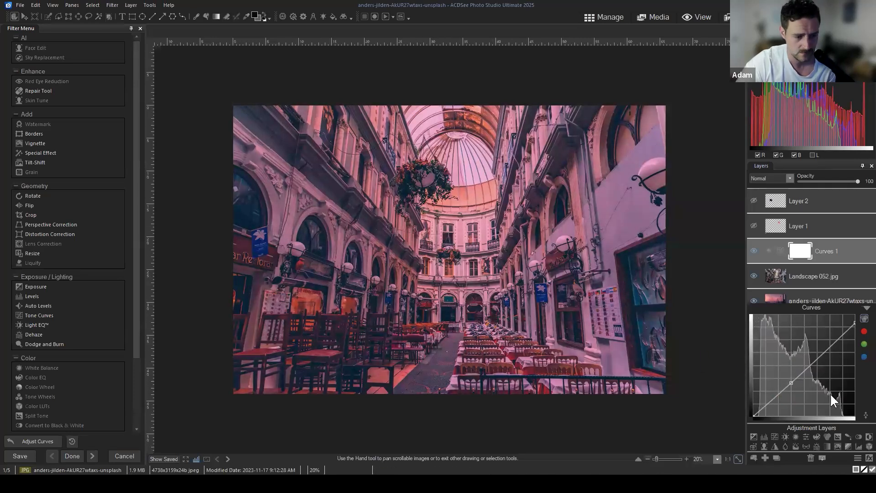
{"action": "left_click", "coordinate": [867, 309]}
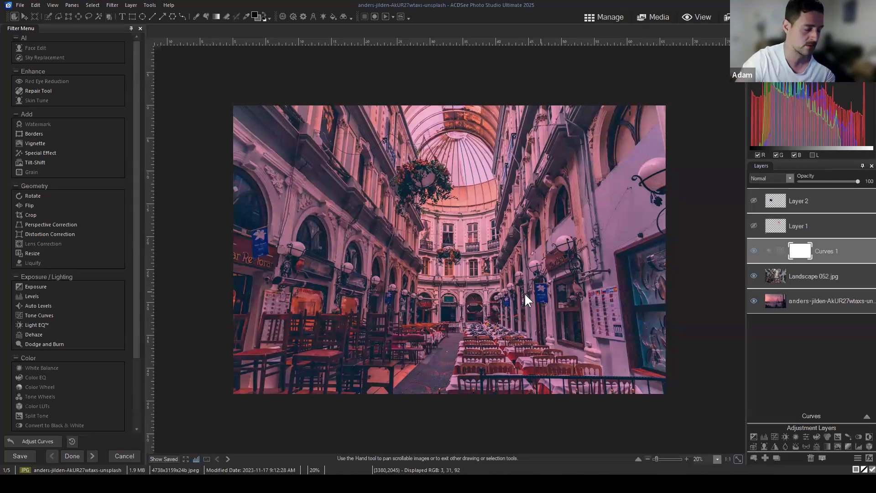
Step: Make the swatch layers Layer 1 and Layer 2 visible again
{"action": "left_click", "coordinate": [820, 228]}
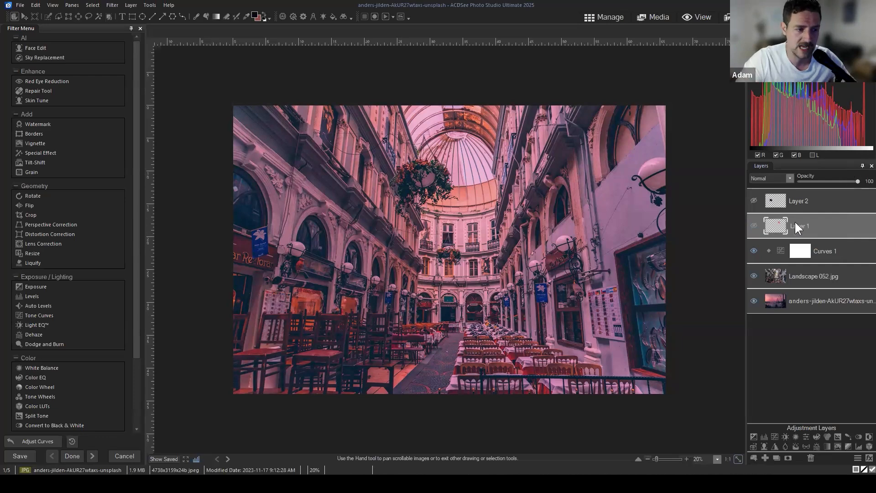
{"action": "left_click", "coordinate": [753, 226]}
{"action": "left_click", "coordinate": [753, 199]}
Step: Save the layered image in the ACDC file format under the name colormatch in the Color Matching folder
{"action": "left_click", "coordinate": [21, 5]}
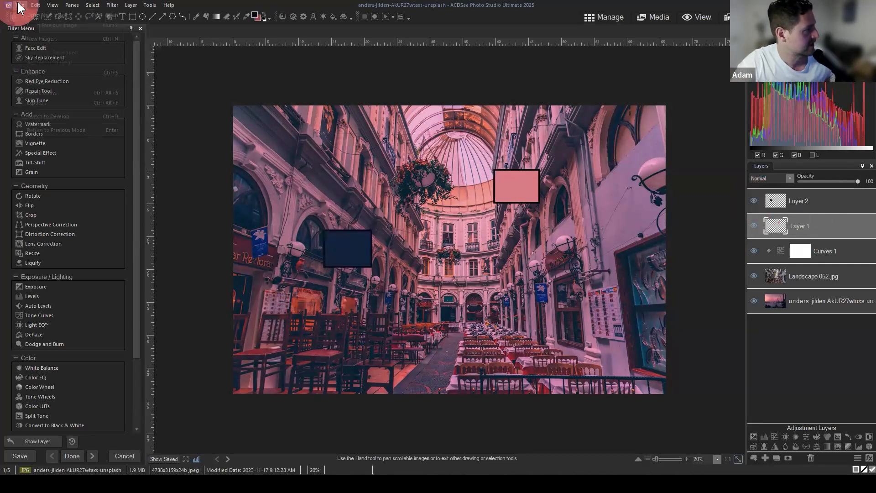
{"action": "left_click", "coordinate": [45, 84]}
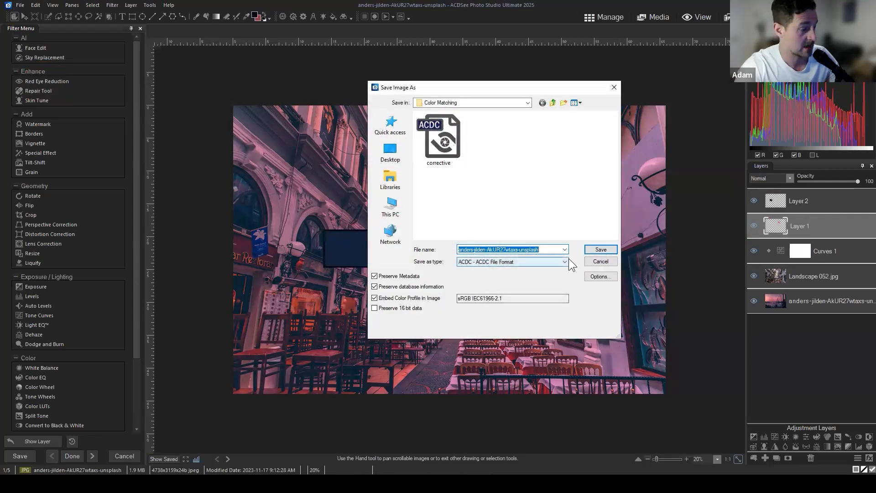
{"action": "type", "text": "colormat"}
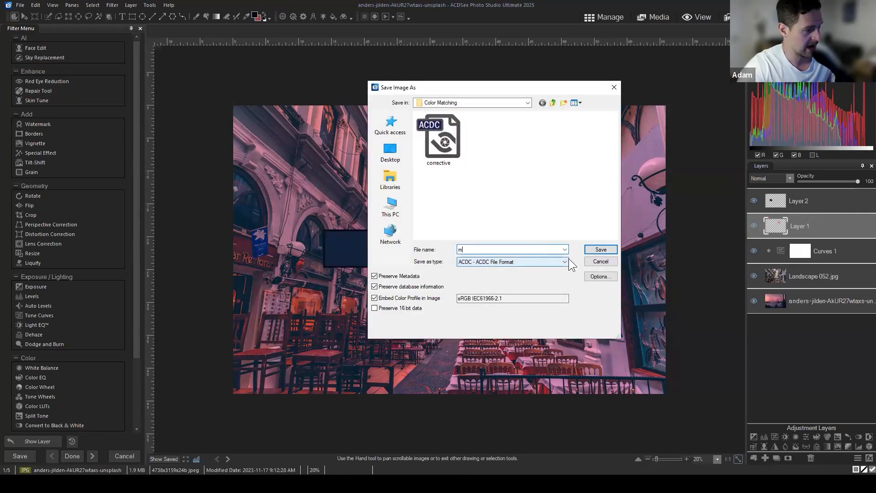
{"action": "type", "text": "ch"}
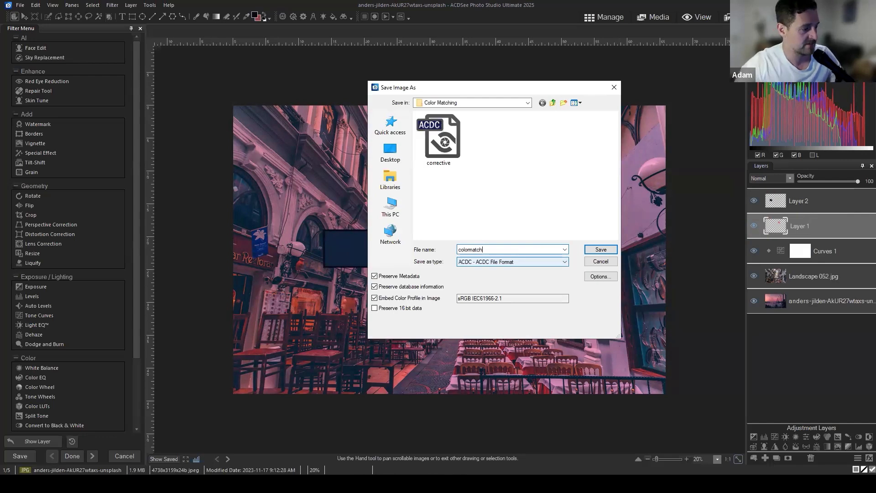
{"action": "left_click", "coordinate": [602, 250]}
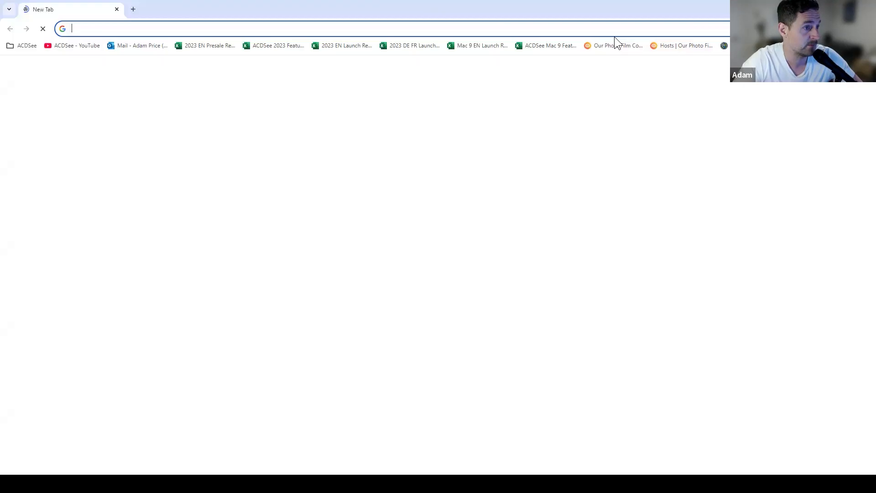
Step: Switch to the web browser and open the Upcoming Events page of ACDSee Connect
{"action": "left_click", "coordinate": [617, 41]}
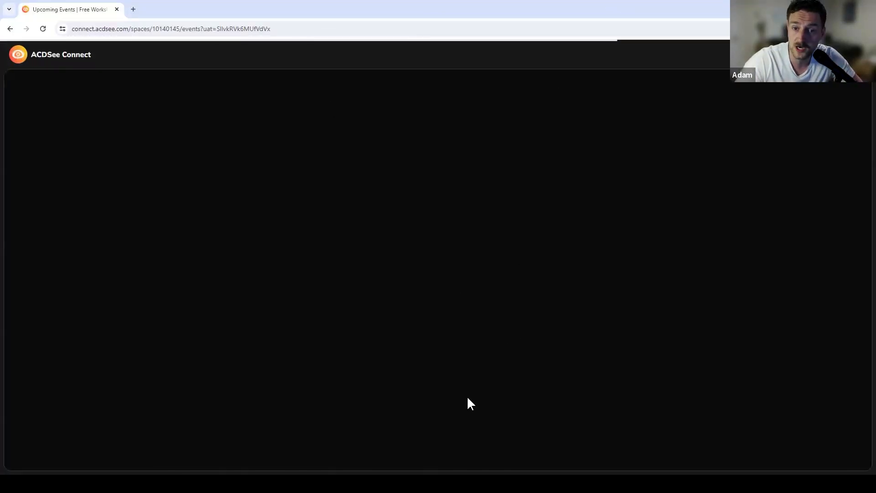
{"action": "left_click", "coordinate": [77, 307]}
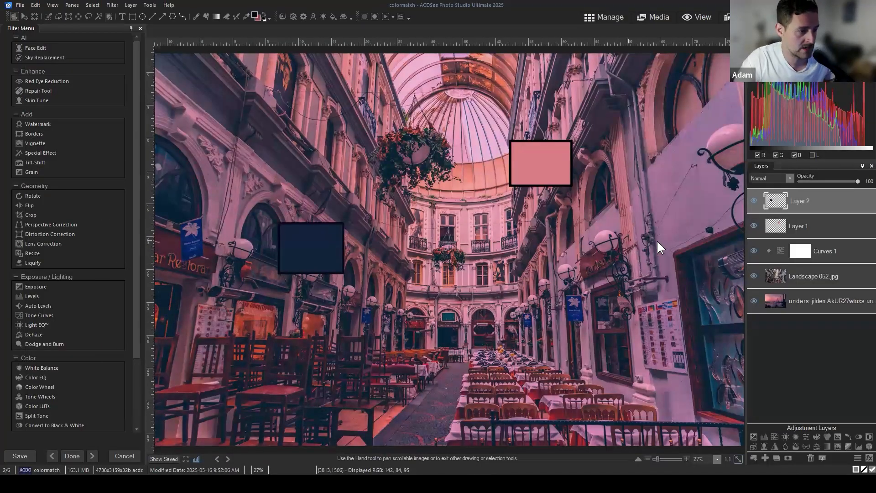
Step: Start creating a LUT with Curves 1 selected, entering the description "PinkMagenta Filter" and the author's first name as copyright
{"action": "scroll", "coordinate": [656, 240], "scroll_direction": "down", "scroll_amount": 1}
{"action": "left_click", "coordinate": [838, 252]}
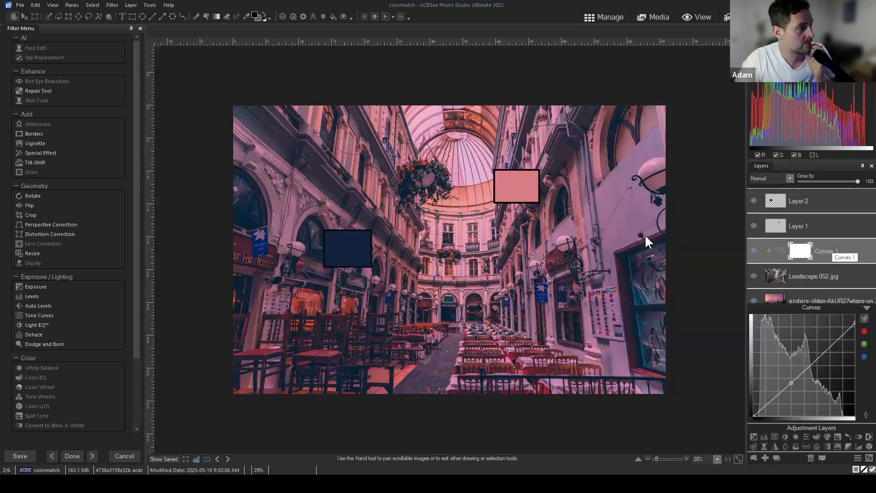
{"action": "left_click", "coordinate": [146, 5]}
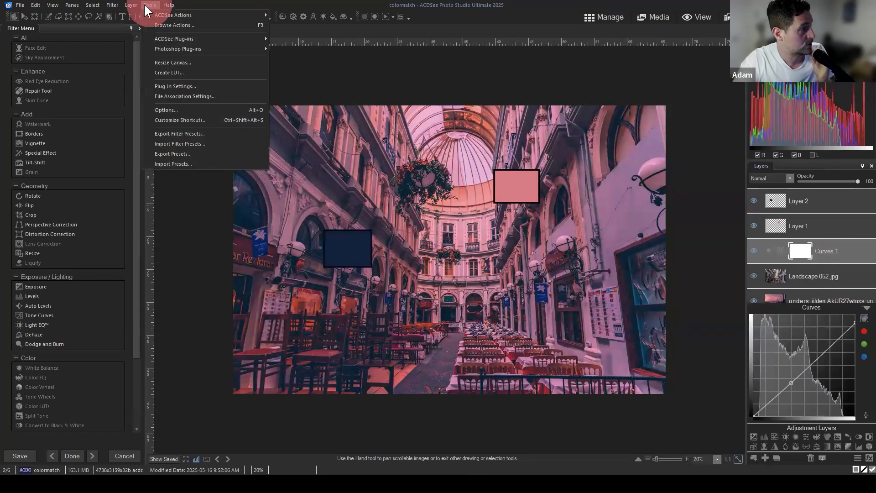
{"action": "left_click", "coordinate": [167, 73]}
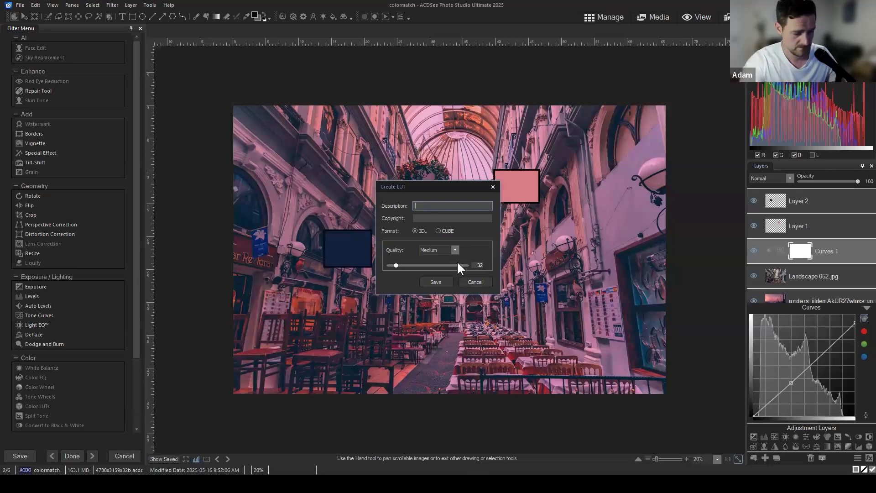
{"action": "type", "text": "PinkM"}
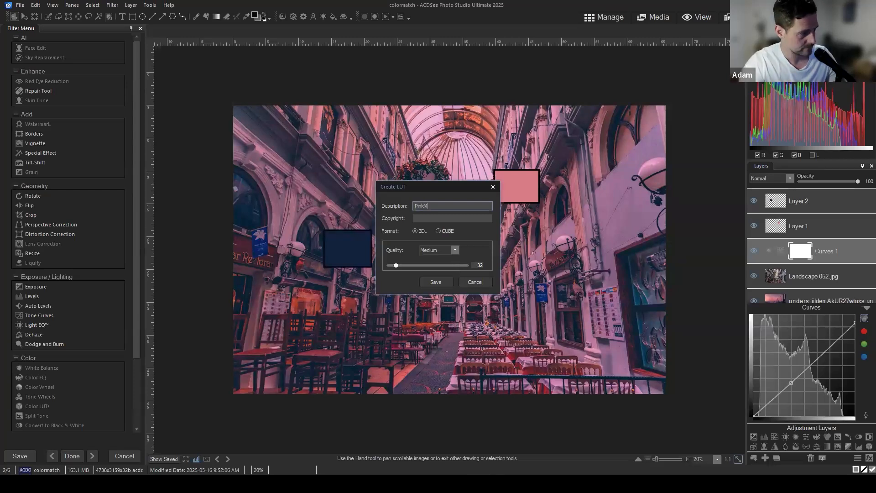
{"action": "type", "text": "agenta"}
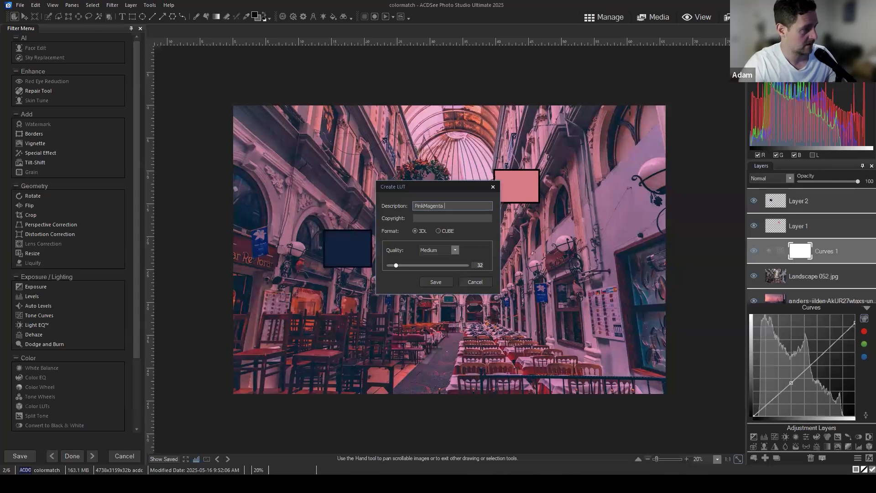
{"action": "type", "text": "Filter"}
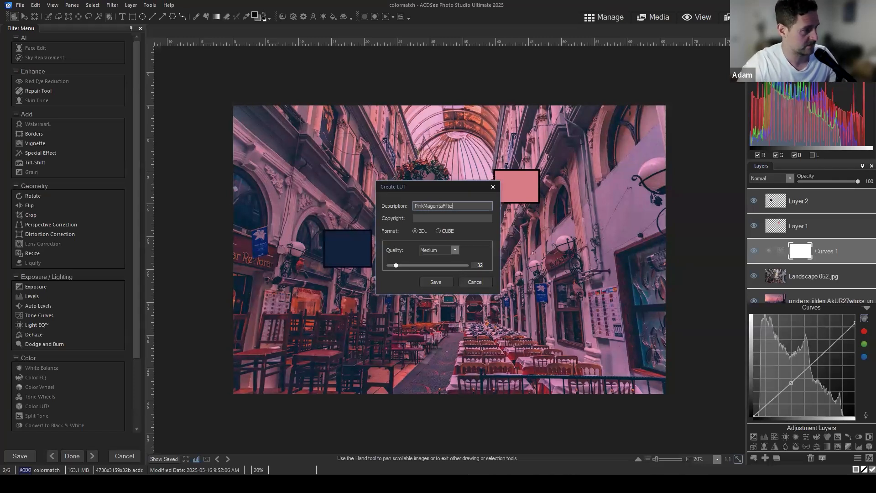
{"action": "key", "text": "BackSpace"}
{"action": "key", "text": "BackSpace"}
{"action": "type", "text": "Filter"}
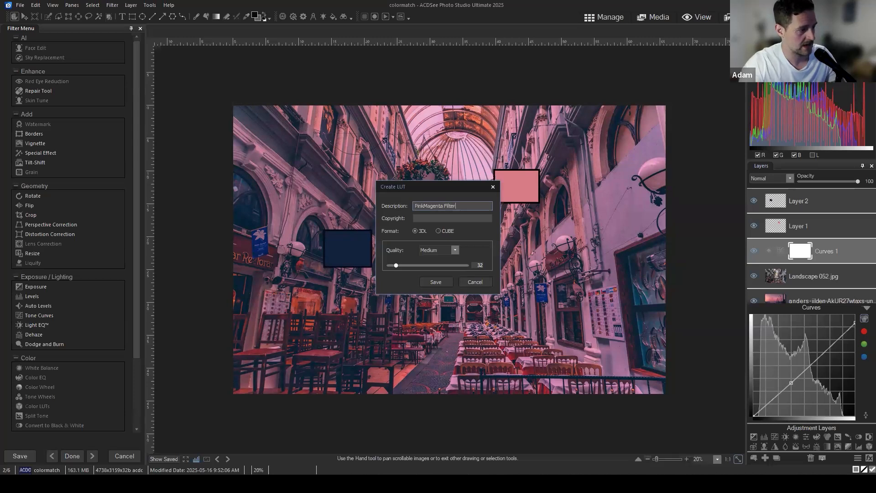
{"action": "key", "text": "Tab"}
{"action": "type", "text": "Adam"}
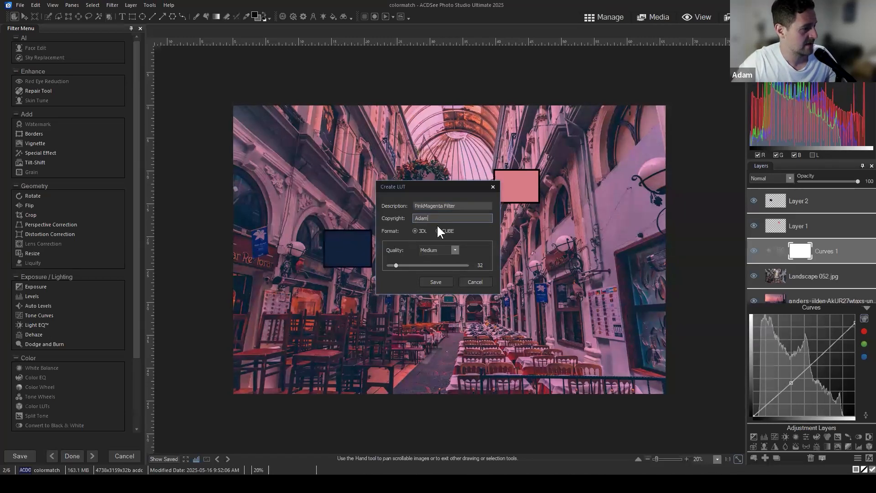
Step: Try the High and Maximum quality presets for the LUT and settle on High, 64
{"action": "left_click", "coordinate": [455, 248]}
{"action": "left_click", "coordinate": [453, 247]}
{"action": "left_click", "coordinate": [453, 247]}
{"action": "left_click", "coordinate": [433, 273]}
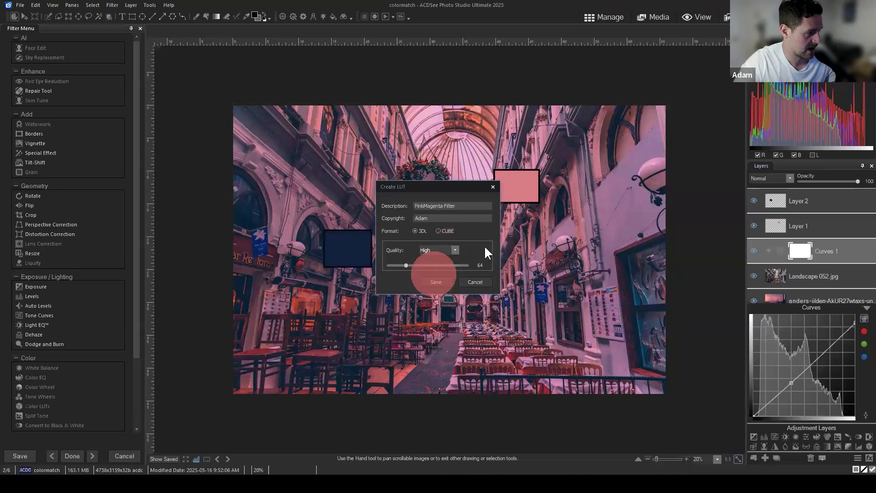
{"action": "left_click", "coordinate": [456, 250]}
{"action": "left_click", "coordinate": [434, 283]}
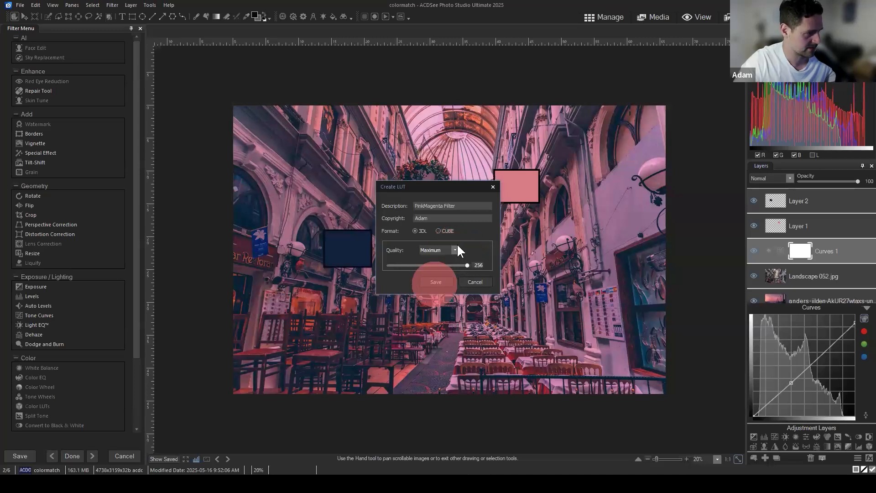
{"action": "left_click", "coordinate": [456, 249]}
{"action": "left_click", "coordinate": [429, 274]}
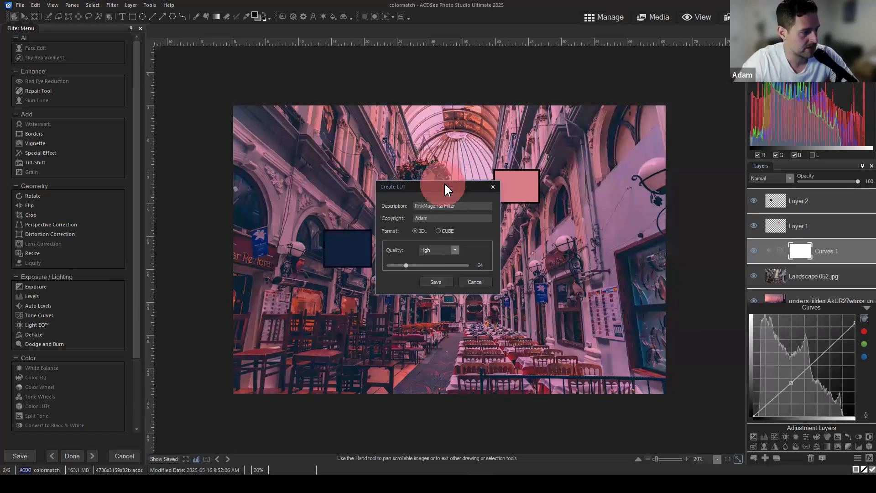
Step: Replace the LUT description with "Pink/Magenta highlights, slate shadows" and proceed to saving the LUT
{"action": "left_click_drag", "start_coordinate": [445, 187], "coordinate": [489, 224]}
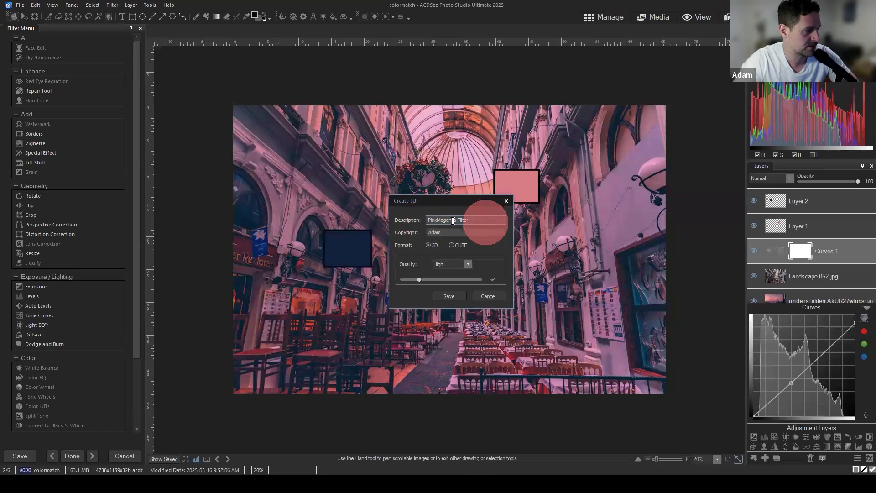
{"action": "type", "text": "Pink "}
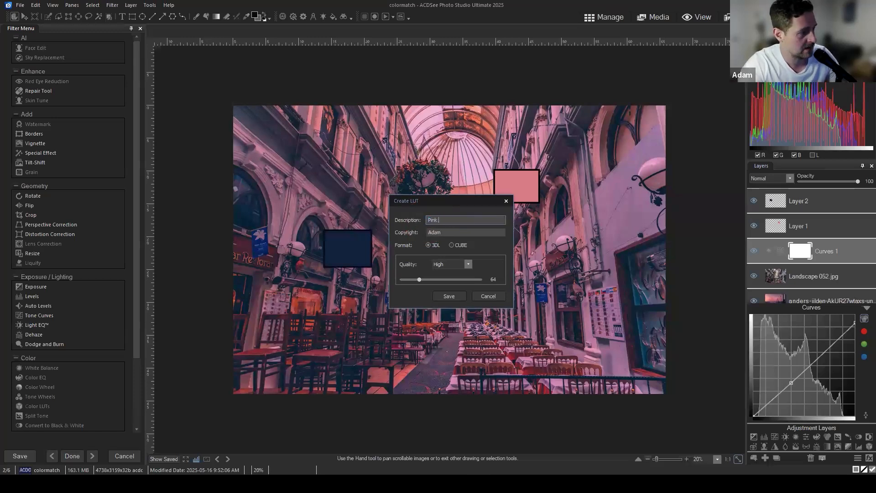
{"action": "type", "text": "/Magenta highl"}
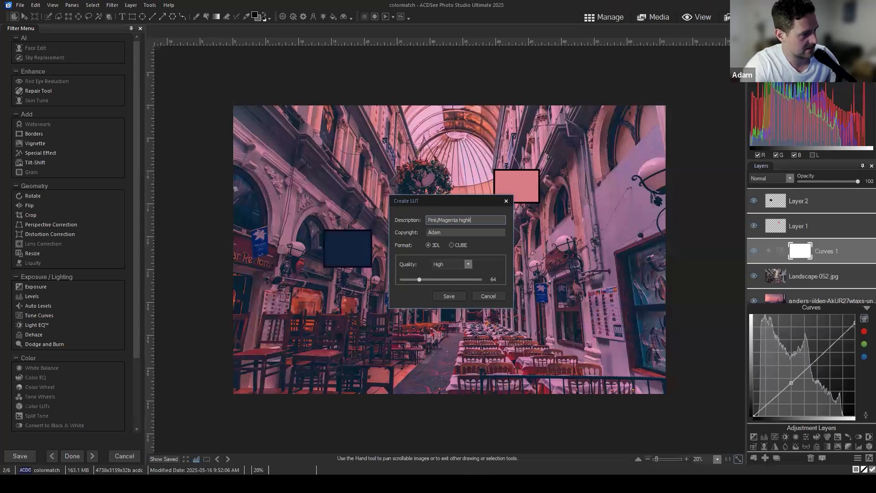
{"action": "type", "text": "ights, "}
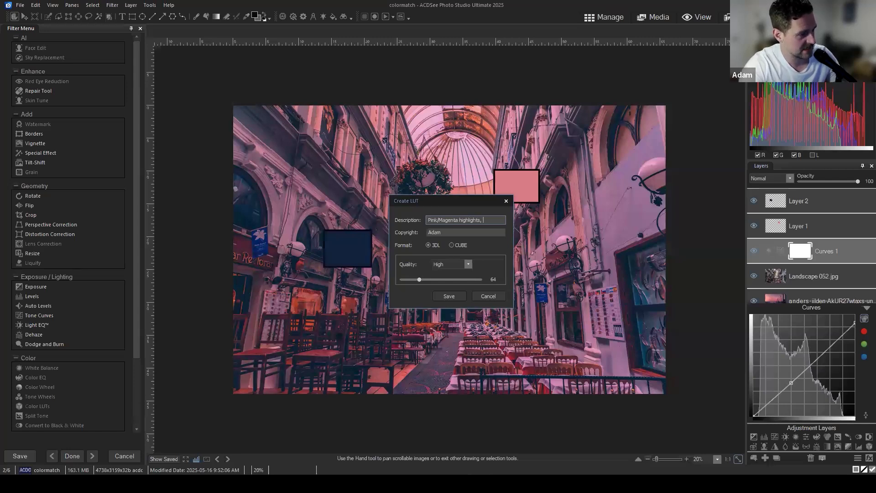
{"action": "type", "text": "slate "}
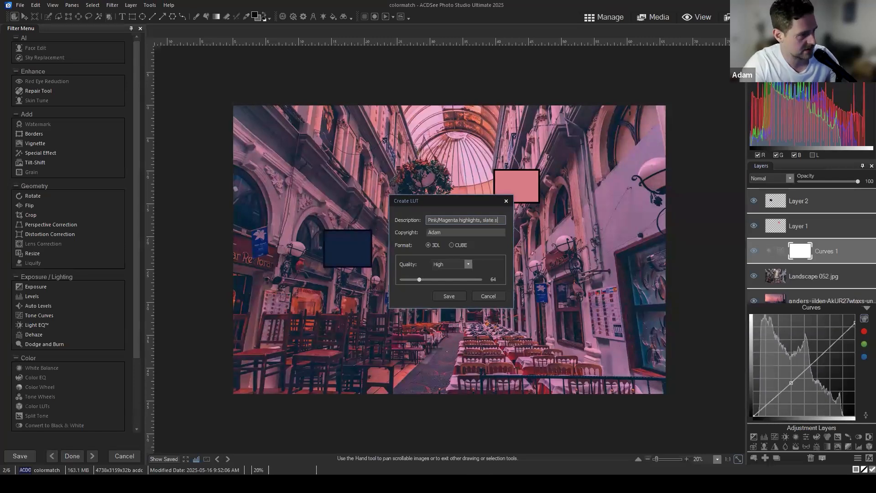
{"action": "type", "text": "shadow"}
{"action": "type", "text": "s"}
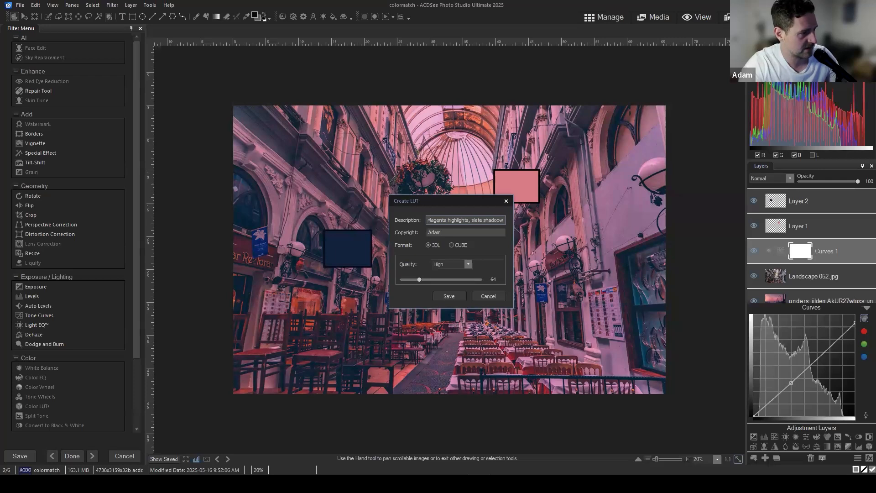
{"action": "left_click", "coordinate": [450, 297]}
Step: Save the LUT as WarmLightLUT in the LUTs V10 folder
{"action": "left_click", "coordinate": [542, 126]}
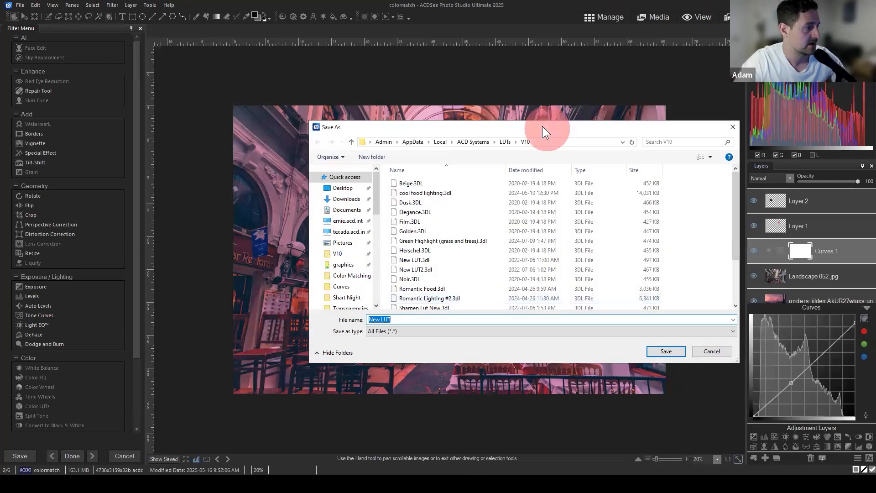
{"action": "left_click_drag", "start_coordinate": [543, 126], "coordinate": [470, 83]}
{"action": "left_click", "coordinate": [385, 320]}
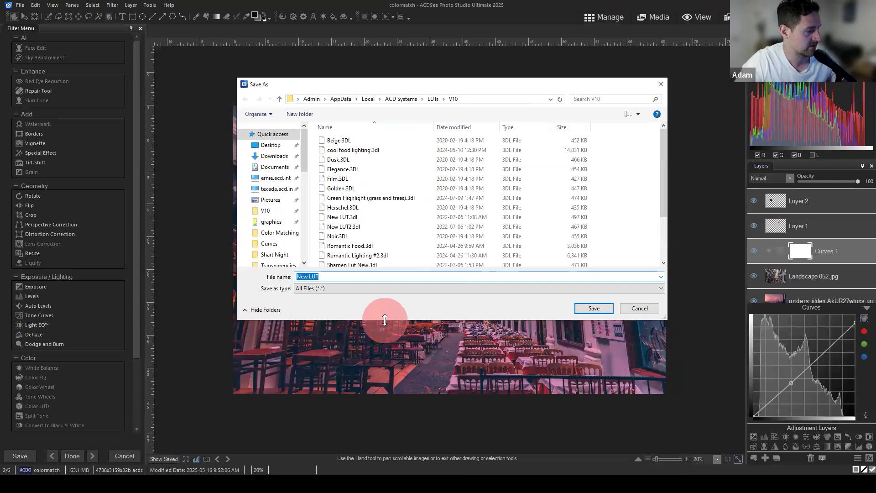
{"action": "left_click_drag", "start_coordinate": [385, 320], "coordinate": [385, 411]}
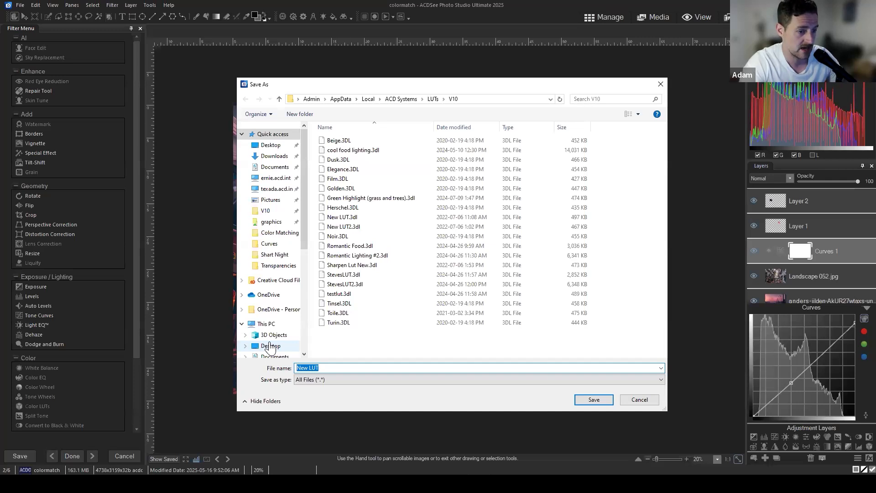
{"action": "type", "text": "WarmLight"}
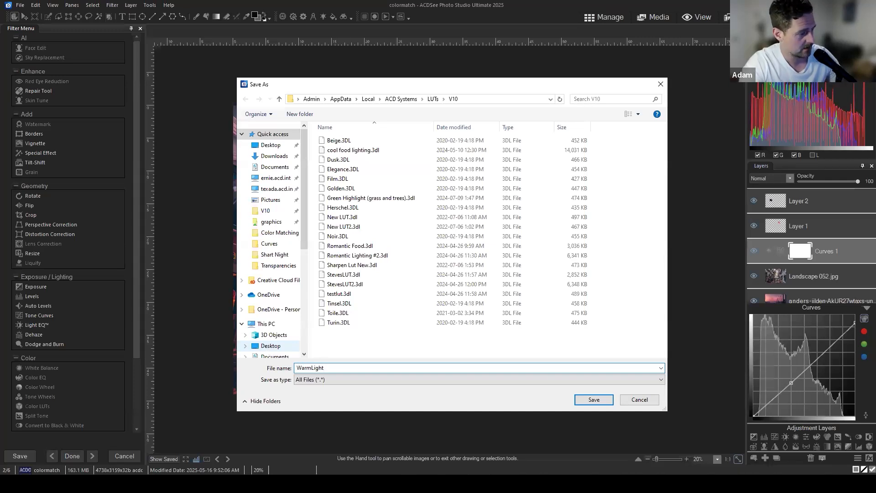
{"action": "type", "text": "FL"}
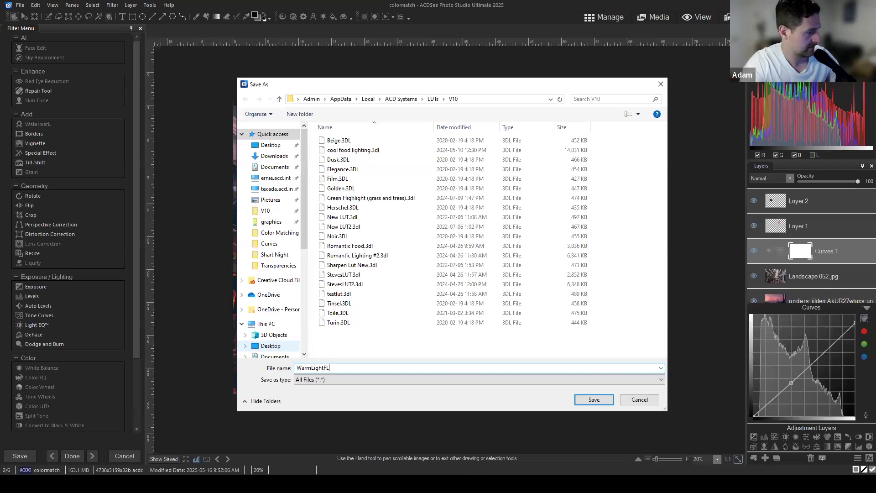
{"action": "key", "text": "BackSpace"}
{"action": "key", "text": "BackSpace"}
{"action": "type", "text": "LUT"}
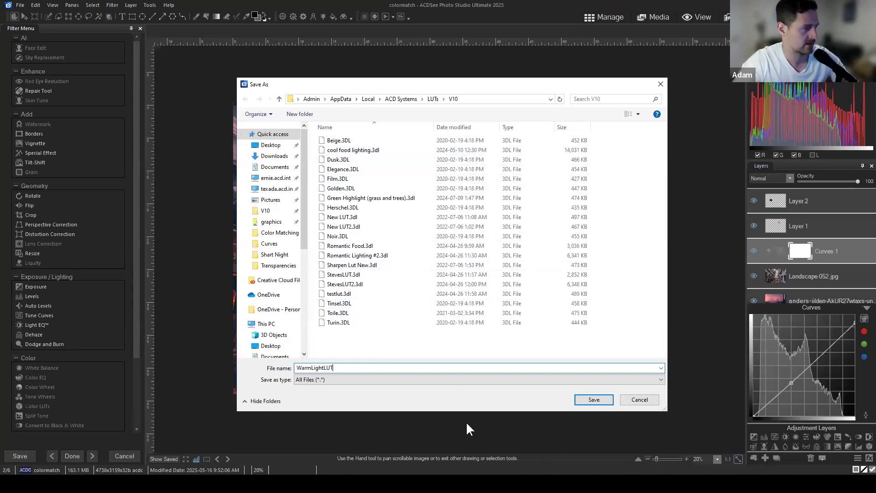
{"action": "left_click", "coordinate": [593, 400]}
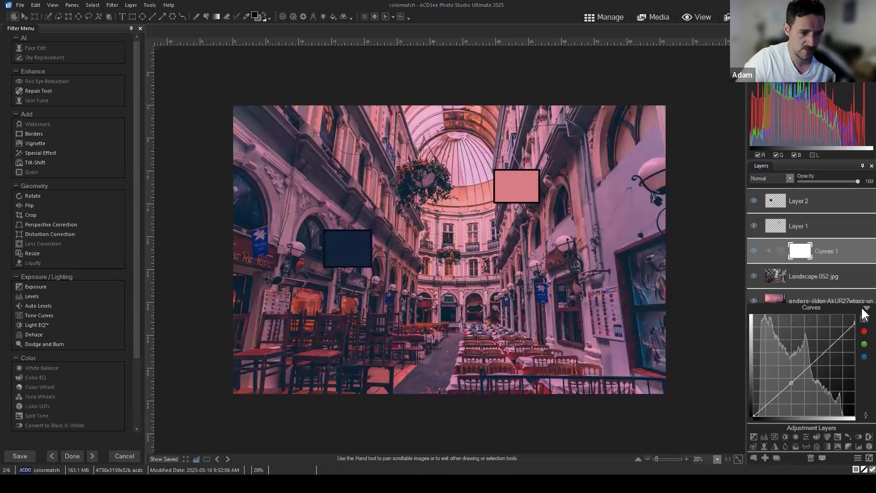
Step: Collapse the Curves settings, add a Color LUTs adjustment layer above Curves 1 and apply WarmLightLUT to it
{"action": "left_click", "coordinate": [864, 308]}
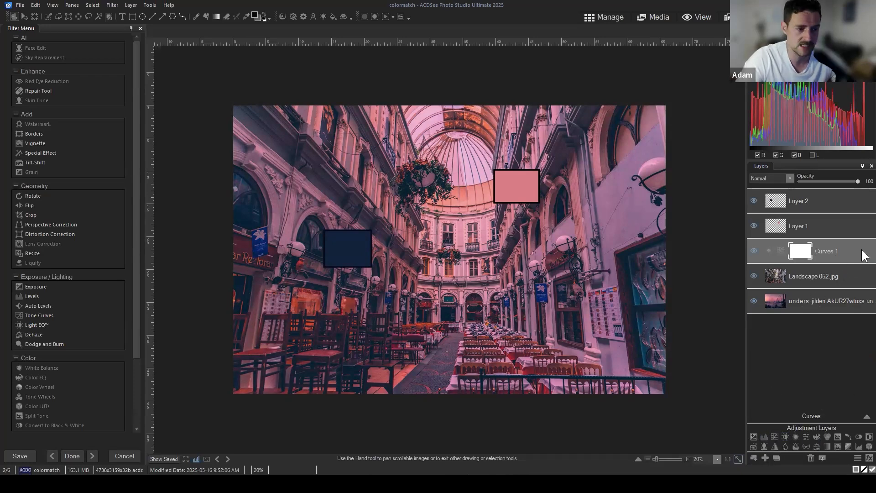
{"action": "left_click", "coordinate": [20, 5]}
{"action": "left_click", "coordinate": [818, 357]}
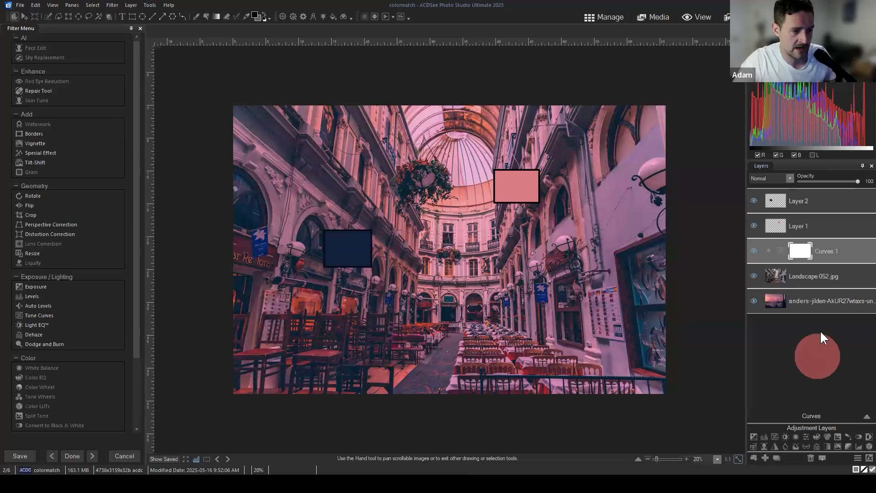
{"action": "left_click", "coordinate": [863, 447]}
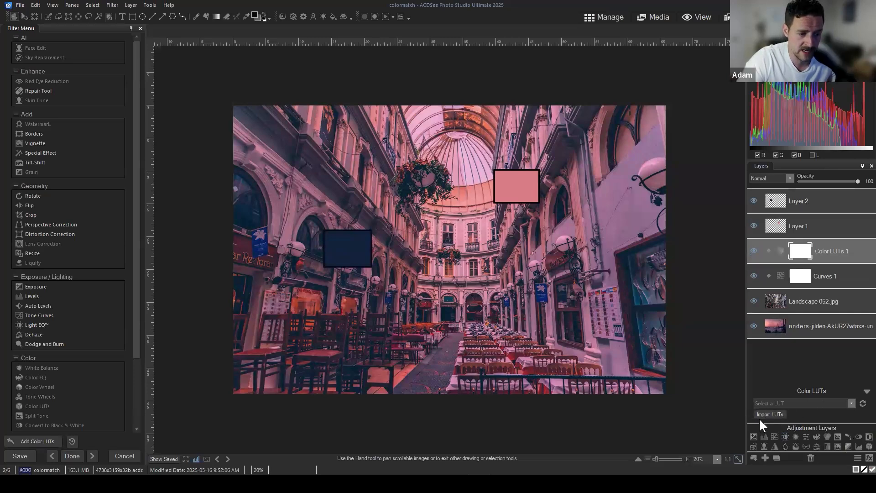
{"action": "left_click", "coordinate": [852, 403]}
{"action": "left_click", "coordinate": [777, 393]}
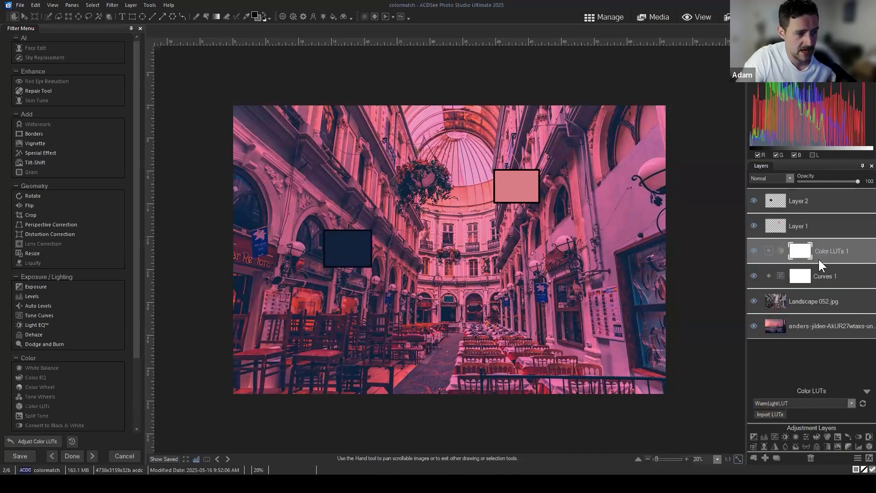
Step: Toggle the visibility of the Color LUTs 1 adjustment layer and delete that layer
{"action": "left_click", "coordinate": [836, 250]}
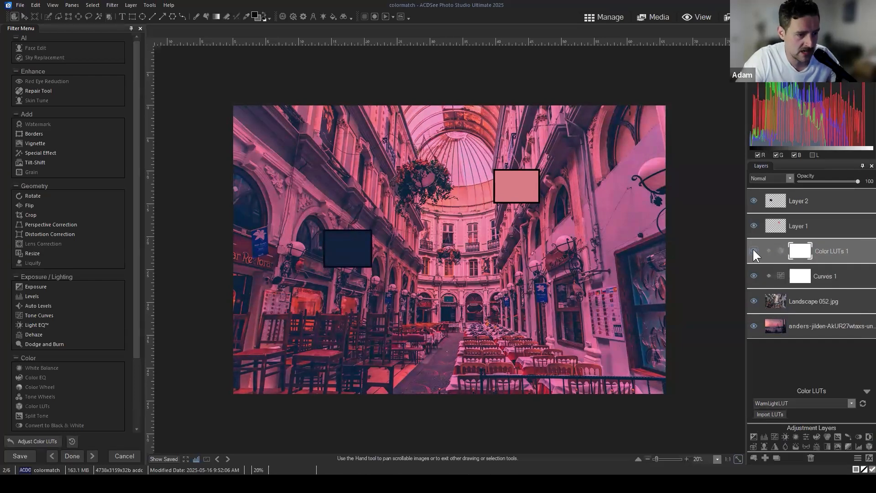
{"action": "left_click", "coordinate": [754, 250]}
{"action": "left_click", "coordinate": [837, 254]}
{"action": "left_click", "coordinate": [811, 457]}
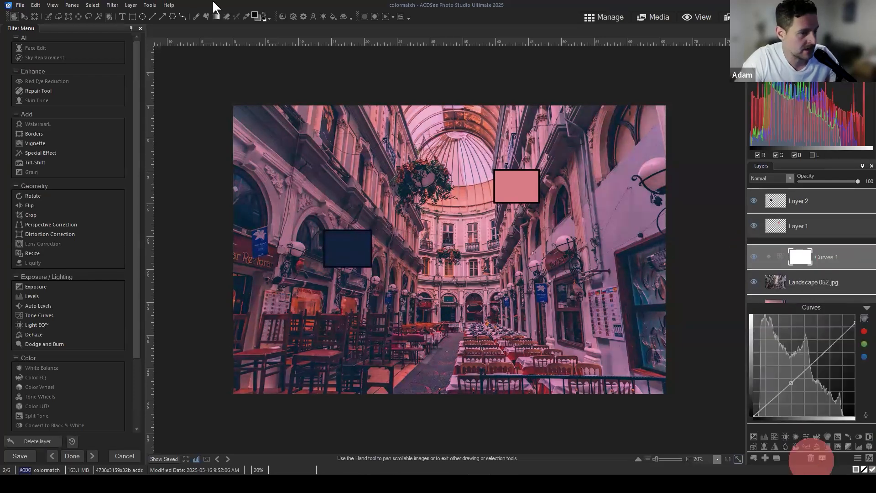
{"action": "left_click", "coordinate": [150, 5]}
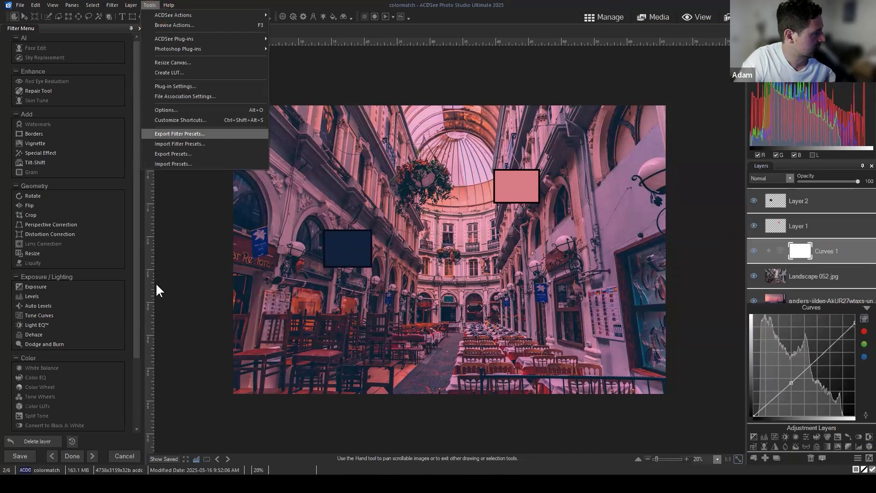
{"action": "left_click", "coordinate": [133, 239]}
{"action": "scroll", "coordinate": [139, 316], "scroll_direction": "down", "scroll_amount": 2}
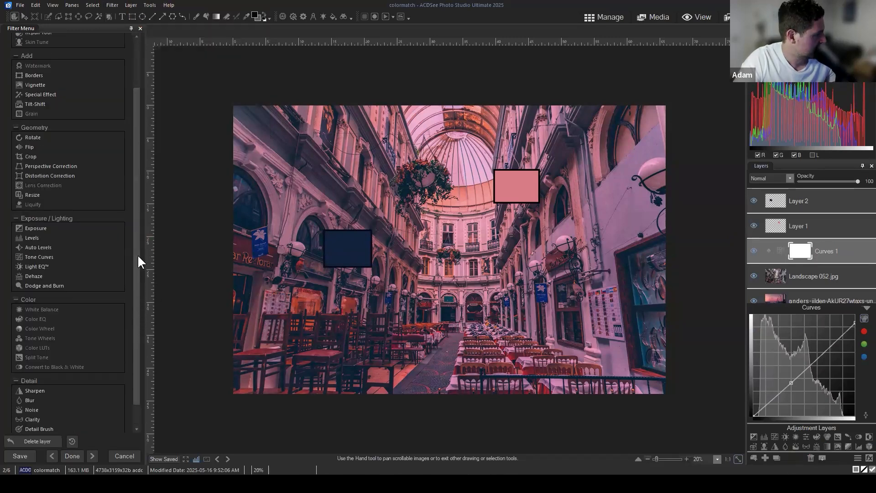
{"action": "scroll", "coordinate": [138, 256], "scroll_direction": "up", "scroll_amount": 2}
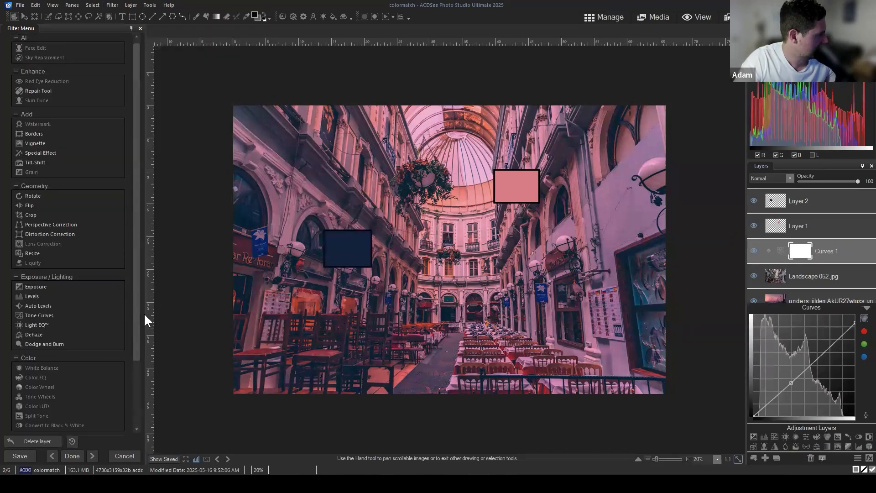
{"action": "scroll", "coordinate": [143, 313], "scroll_direction": "down", "scroll_amount": 3}
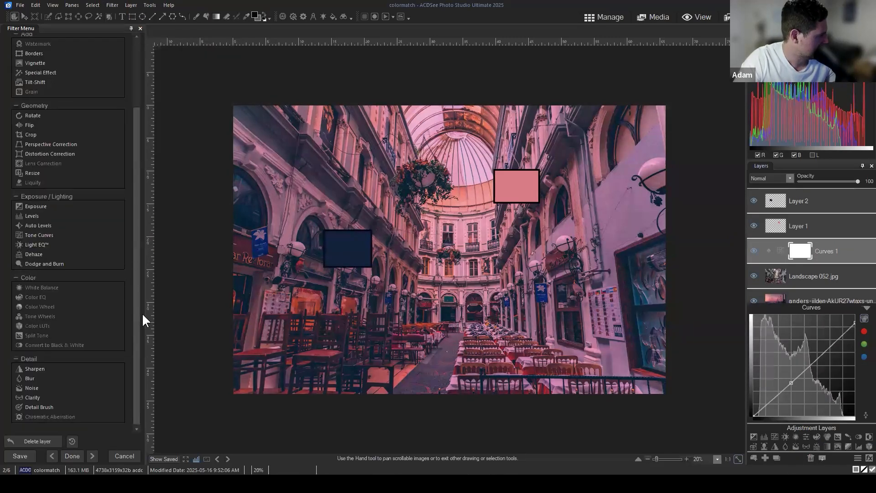
Step: Collapse the Curves settings, view the LUT list and import option in the Color LUTs filter for the Landscape 052.jpg layer, and cancel the filter
{"action": "left_click", "coordinate": [866, 308]}
{"action": "left_click_drag", "start_coordinate": [800, 267], "coordinate": [804, 283]}
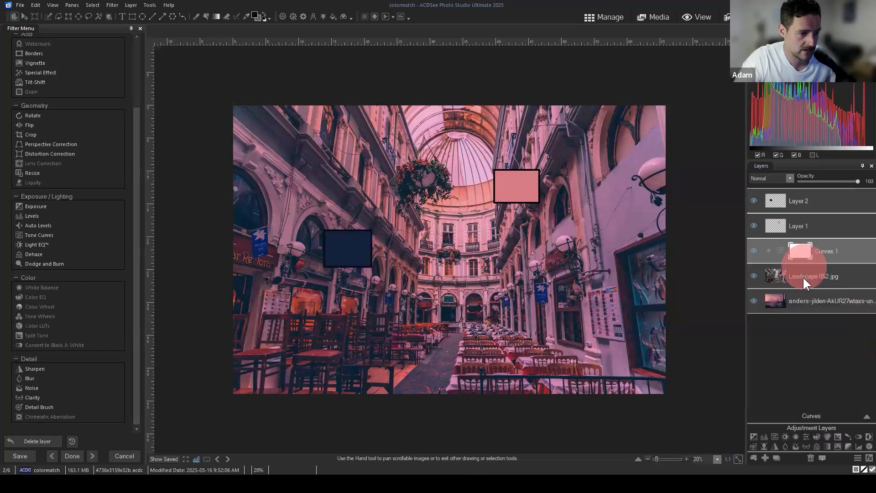
{"action": "left_click", "coordinate": [44, 322]}
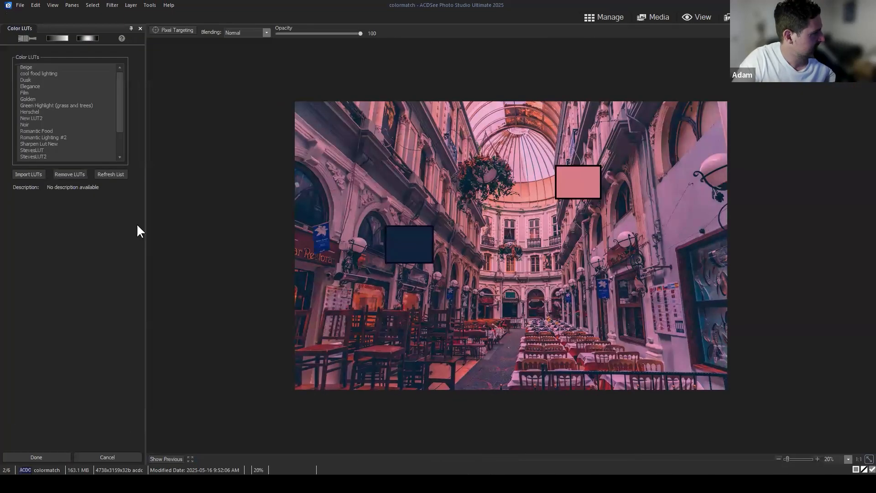
{"action": "left_click", "coordinate": [27, 174]}
{"action": "left_click", "coordinate": [90, 261]}
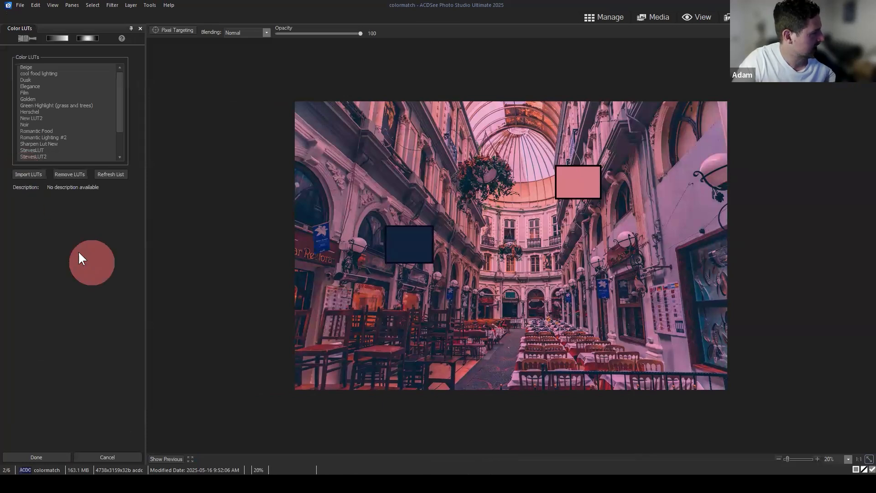
{"action": "left_click", "coordinate": [94, 454]}
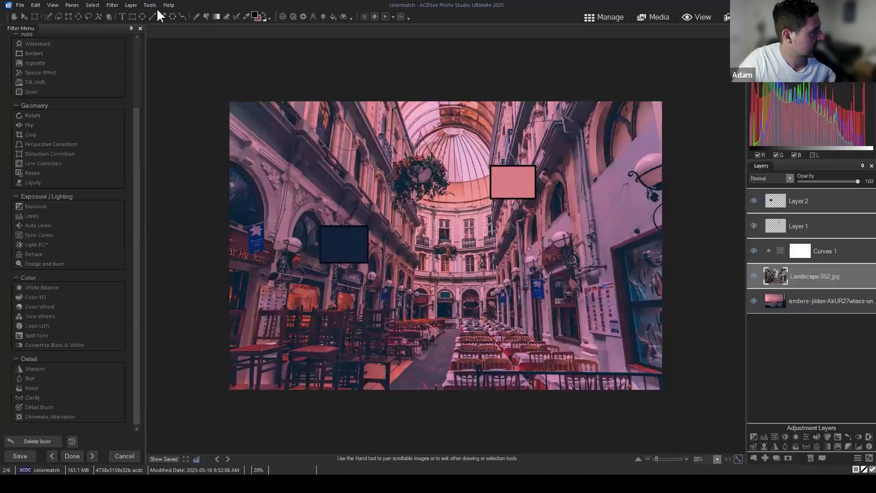
{"action": "left_click", "coordinate": [155, 5]}
{"action": "left_click", "coordinate": [172, 76]}
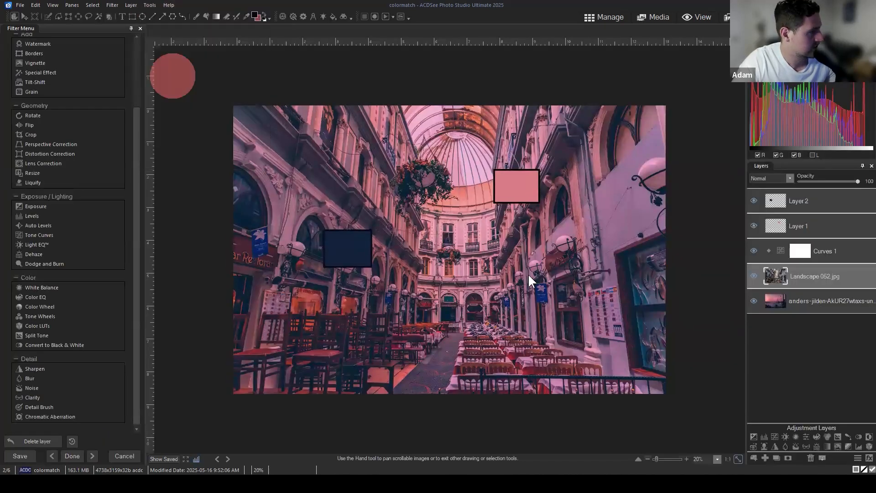
{"action": "left_click", "coordinate": [484, 284]}
Step: Select the Curves 1 layer, add a Color LUTs adjustment layer above it and check its list of LUTs
{"action": "left_click", "coordinate": [820, 349]}
{"action": "left_click", "coordinate": [846, 248]}
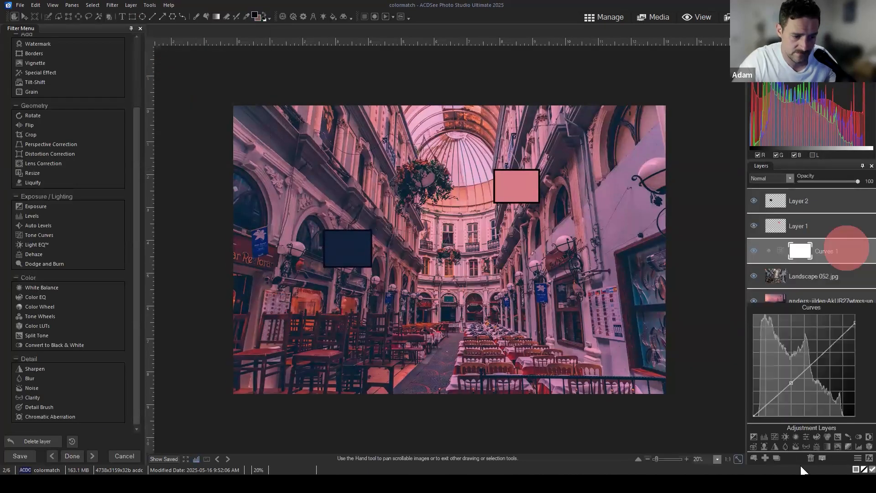
{"action": "left_click", "coordinate": [866, 307]}
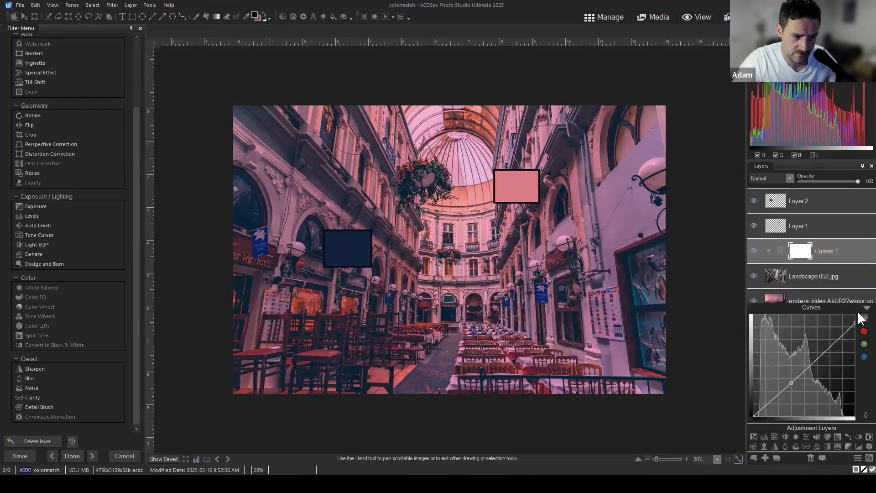
{"action": "left_click", "coordinate": [859, 446]}
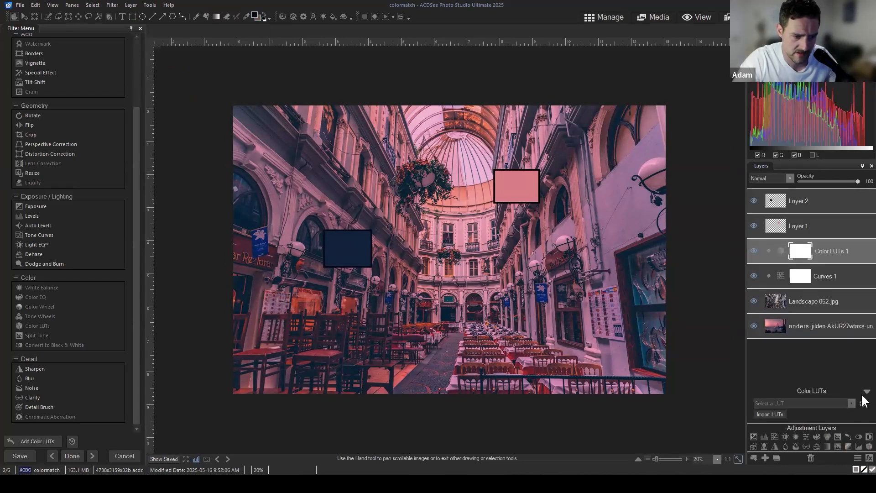
{"action": "left_click", "coordinate": [849, 402]}
{"action": "left_click", "coordinate": [849, 402]}
Step: Browse the V10 folder for WarmLightLUT.3dl through the LUT import option and close the file browser without importing
{"action": "left_click", "coordinate": [775, 415]}
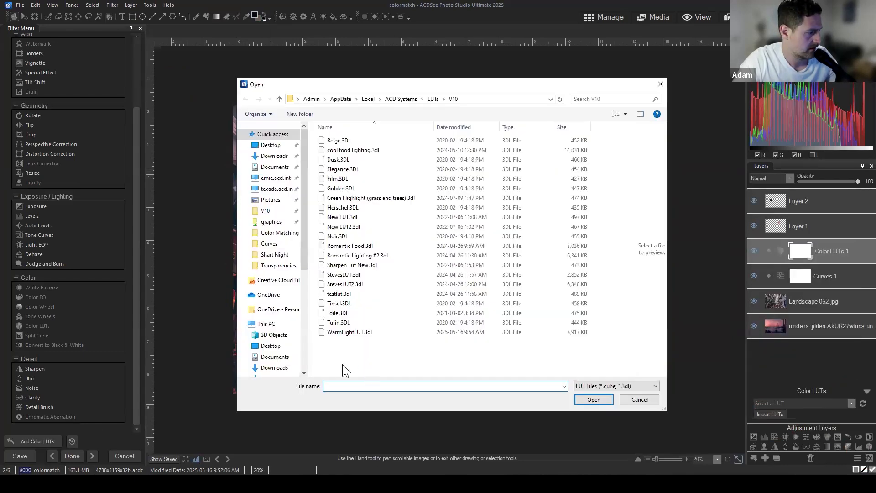
{"action": "left_click", "coordinate": [377, 354]}
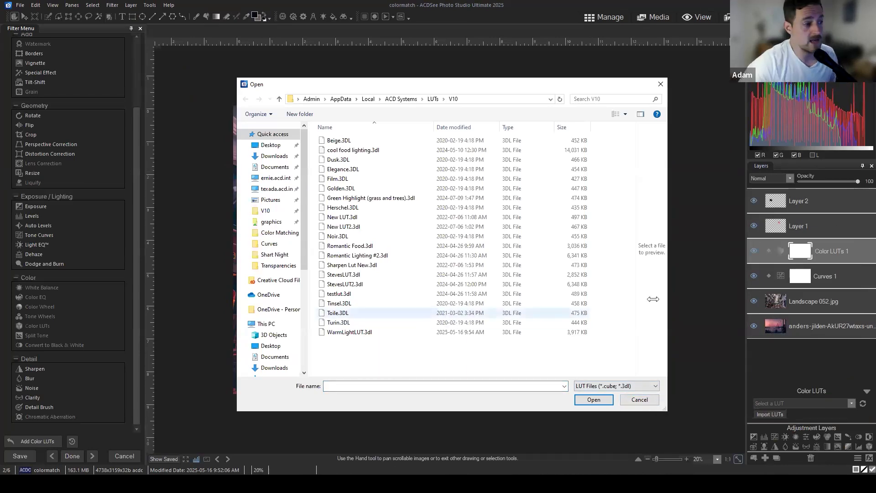
{"action": "left_click", "coordinate": [375, 323]}
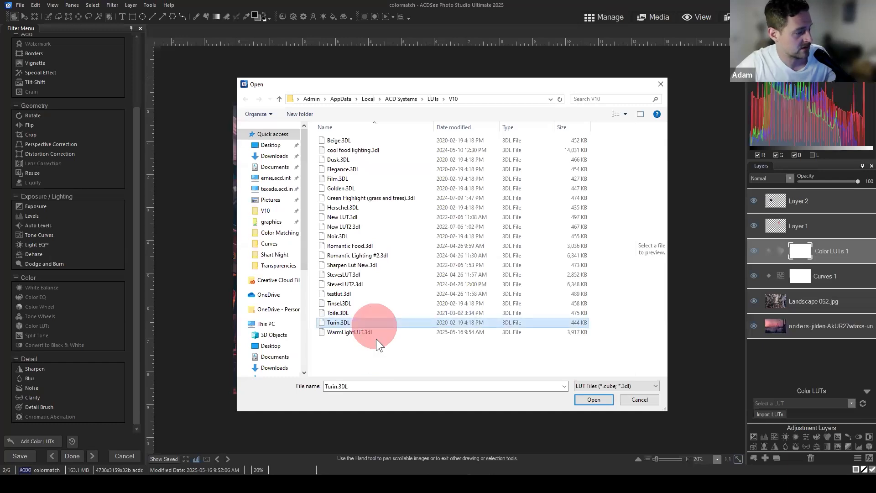
{"action": "left_click", "coordinate": [641, 397]}
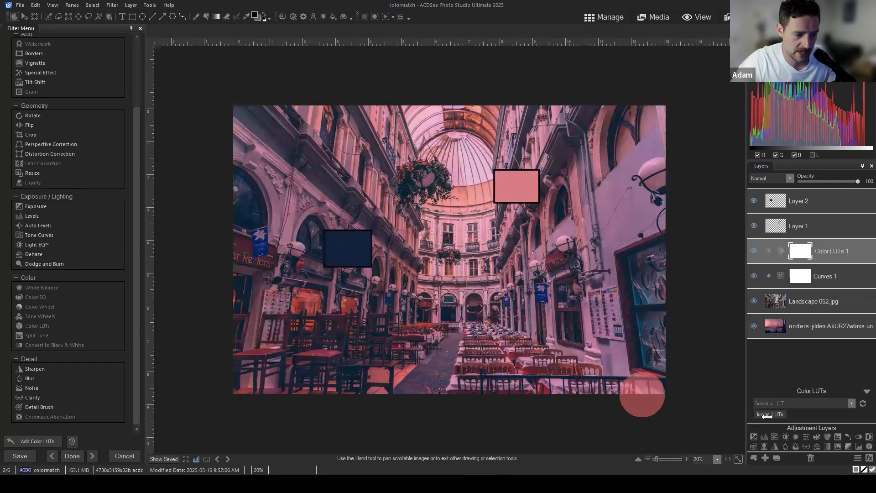
{"action": "left_click", "coordinate": [767, 414]}
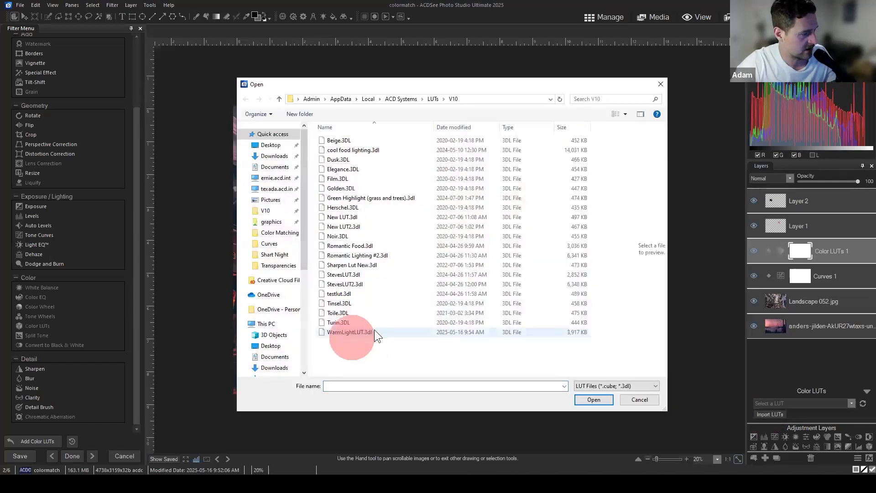
{"action": "left_click", "coordinate": [370, 331]}
{"action": "left_click", "coordinate": [421, 350]}
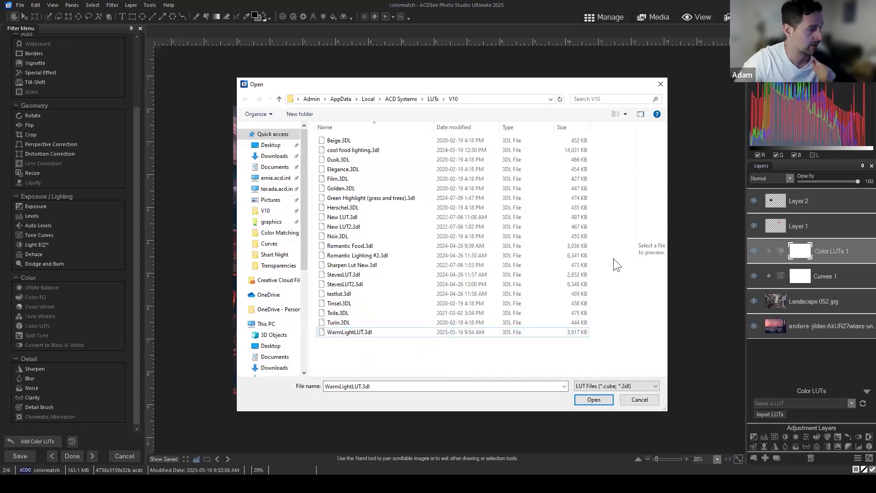
{"action": "left_click", "coordinate": [629, 402]}
Step: Collapse the Color LUTs settings and remove the newly added Color LUTs layer above Curves 1
{"action": "left_click", "coordinate": [864, 392]}
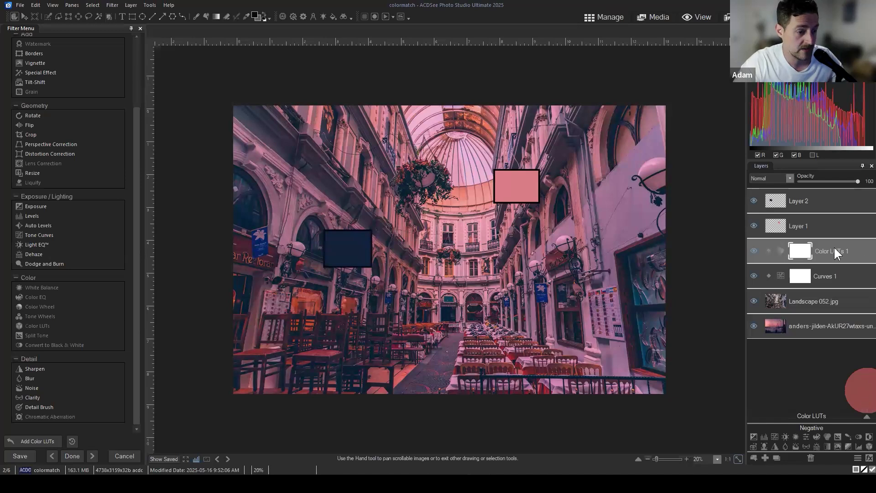
{"action": "left_click", "coordinate": [811, 459]}
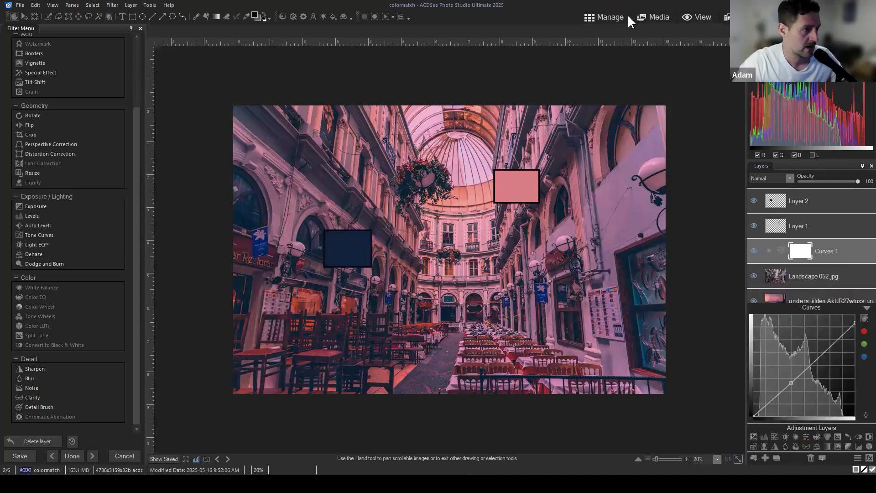
Step: Return to Manage mode, preview the photos in the Color Matching folder and open Landscape 121 for editing
{"action": "left_click", "coordinate": [607, 17]}
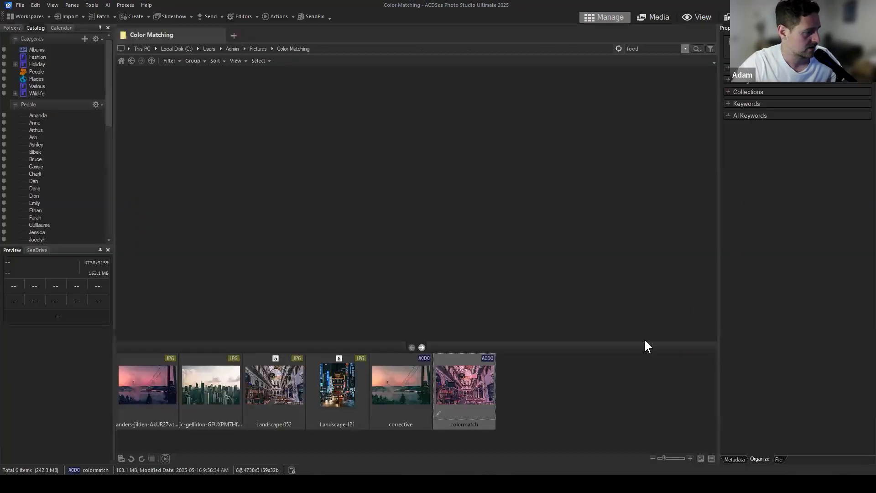
{"action": "left_click", "coordinate": [578, 425]}
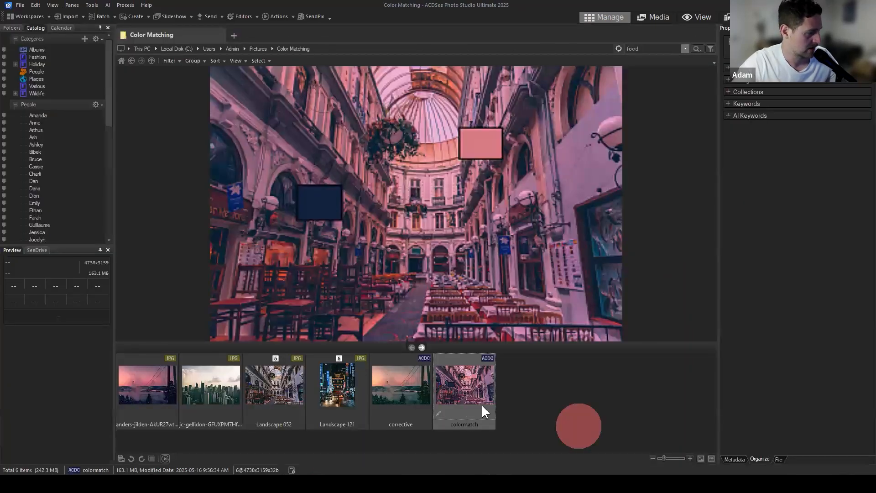
{"action": "left_click", "coordinate": [486, 379]}
{"action": "left_click", "coordinate": [215, 384]}
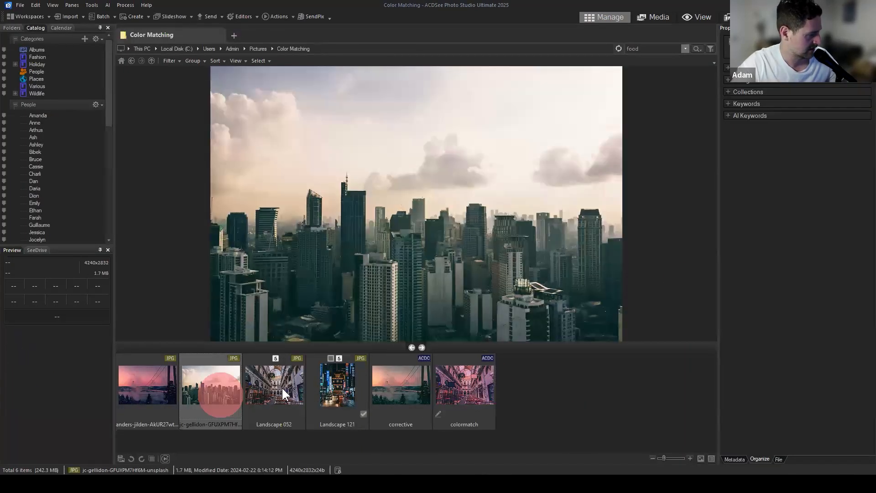
{"action": "left_click", "coordinate": [274, 383]}
{"action": "left_click", "coordinate": [340, 384]}
{"action": "left_click", "coordinate": [218, 388]}
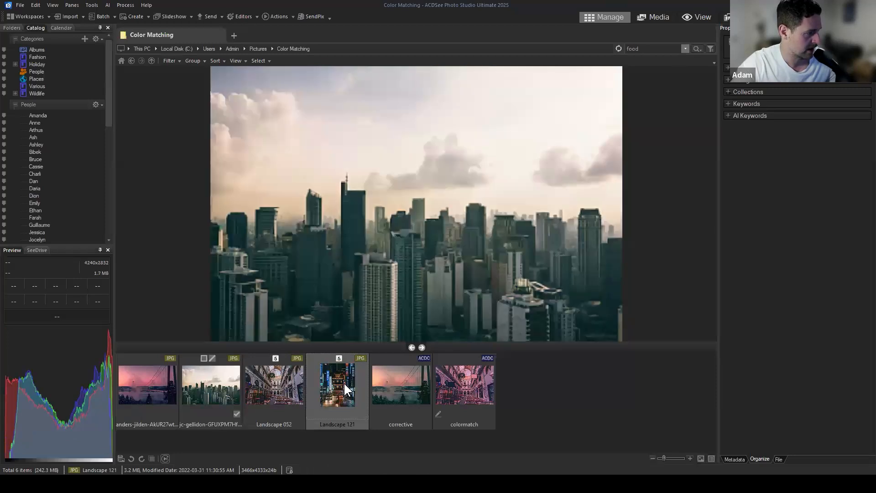
{"action": "left_click", "coordinate": [343, 384]}
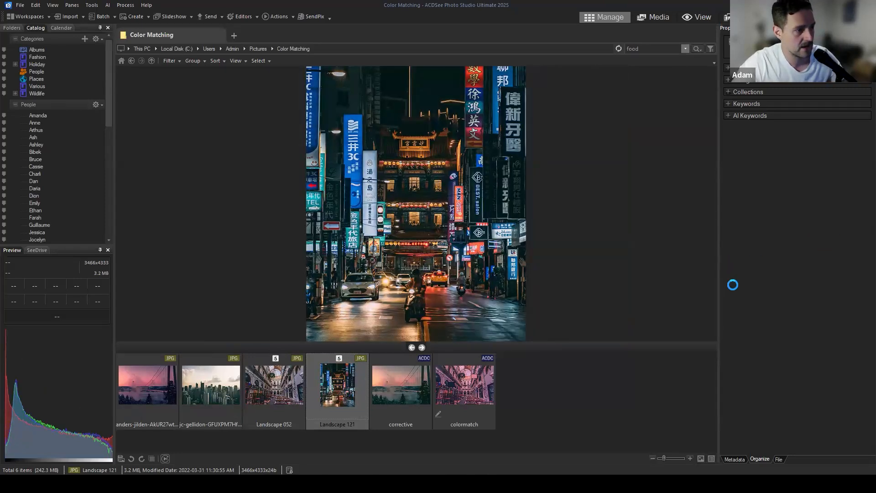
{"action": "key", "text": "ctrl+e"}
Step: Apply WarmLightLUT to Landscape 121 with a new Color LUTs adjustment layer and compare the result with the saved image
{"action": "left_click", "coordinate": [862, 446]}
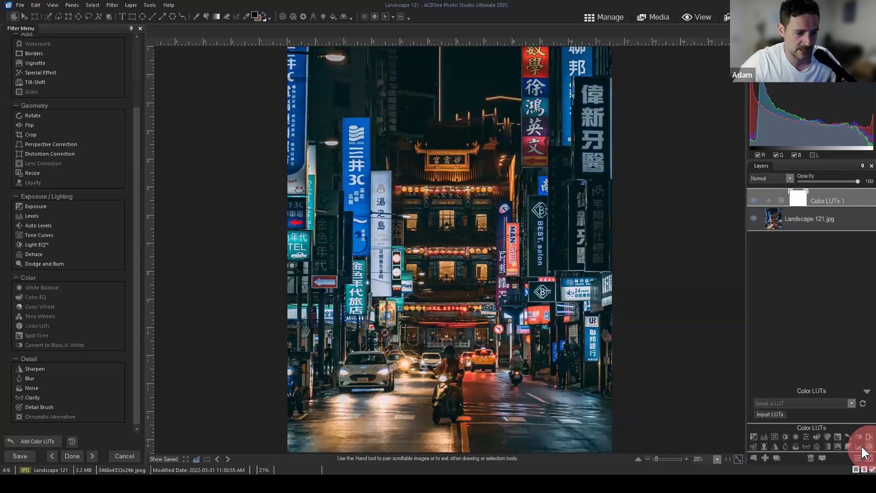
{"action": "left_click", "coordinate": [852, 404]}
{"action": "left_click", "coordinate": [798, 395]}
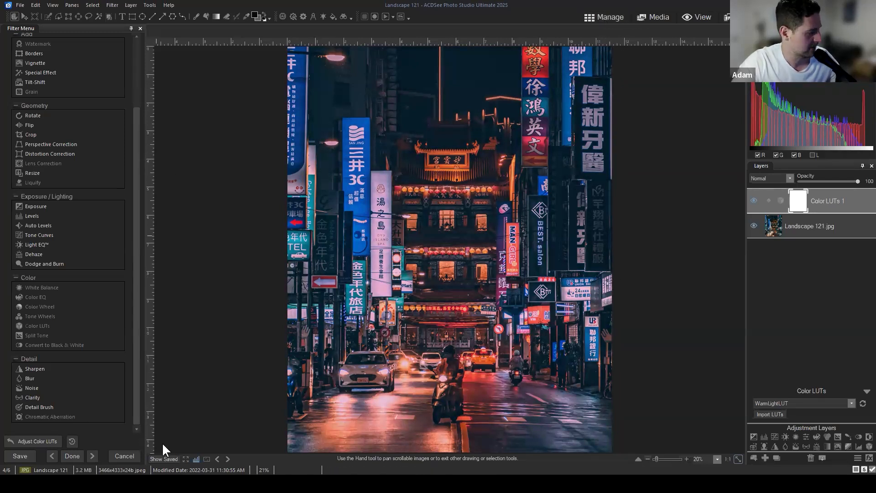
{"action": "left_click", "coordinate": [158, 459]}
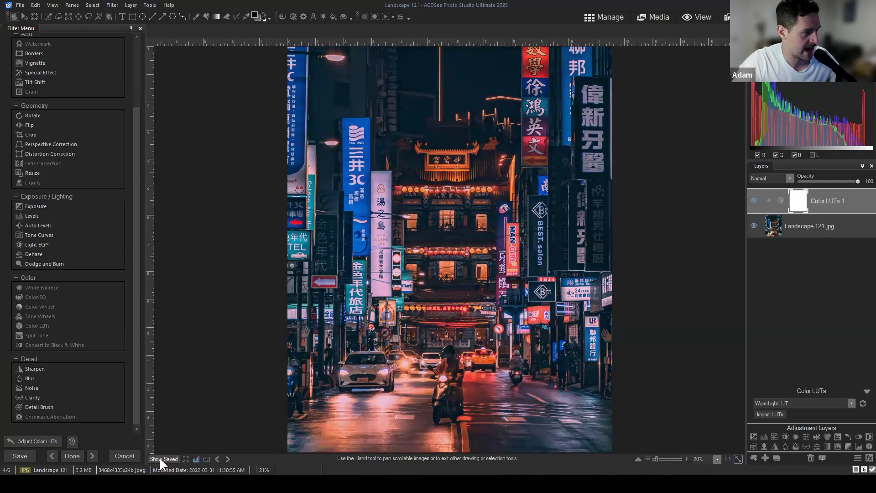
{"action": "left_click", "coordinate": [160, 459]}
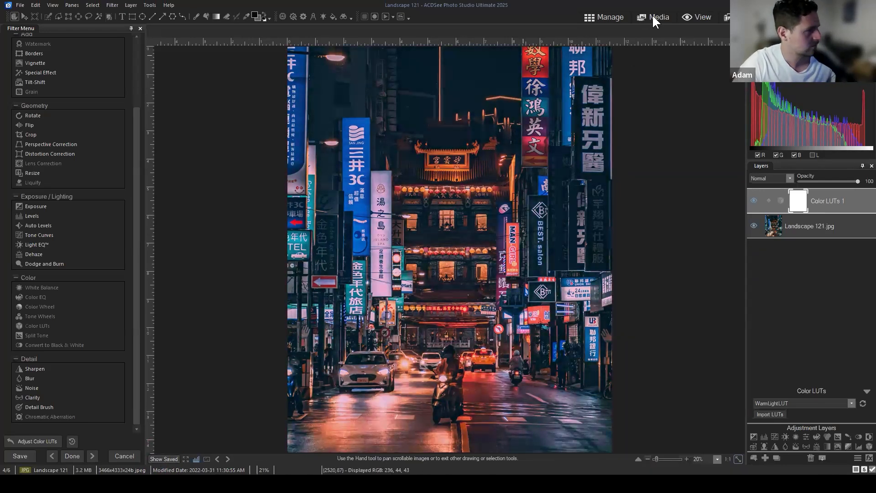
Step: Save the graded image as colormatch2 in ACDC format in the Color Matching folder
{"action": "left_click", "coordinate": [21, 5]}
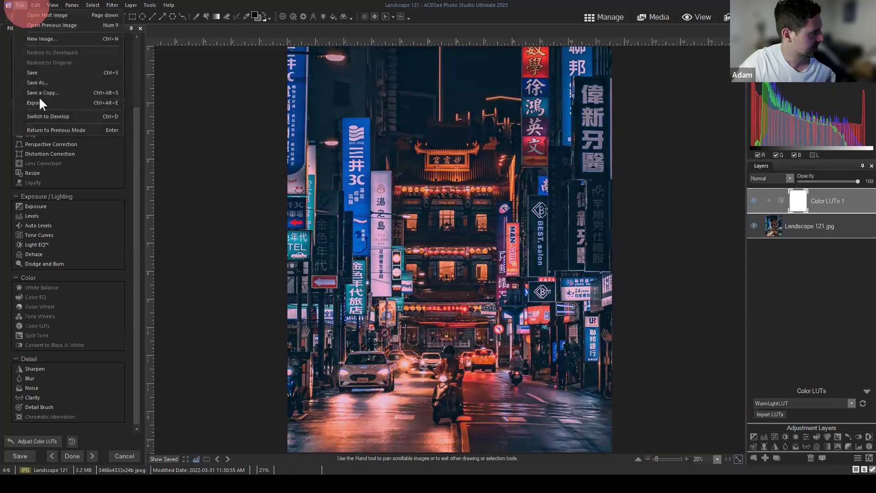
{"action": "left_click", "coordinate": [39, 88]}
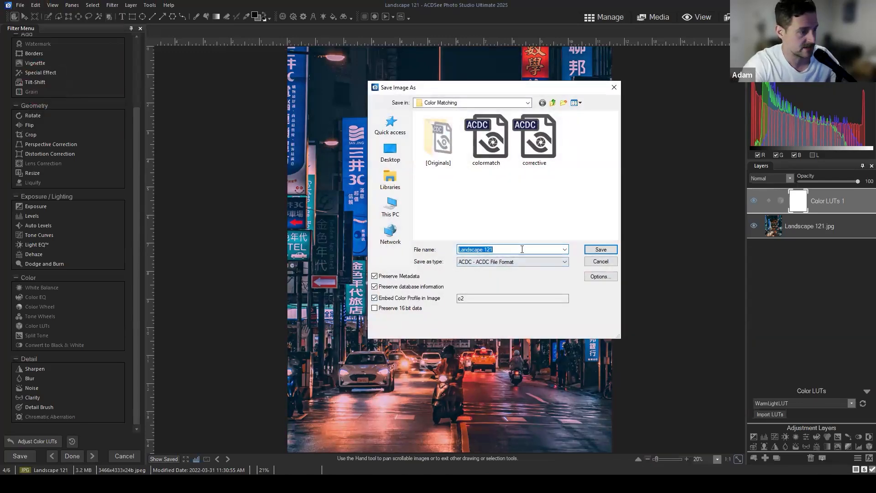
{"action": "left_click", "coordinate": [501, 155]}
{"action": "left_click", "coordinate": [501, 249]}
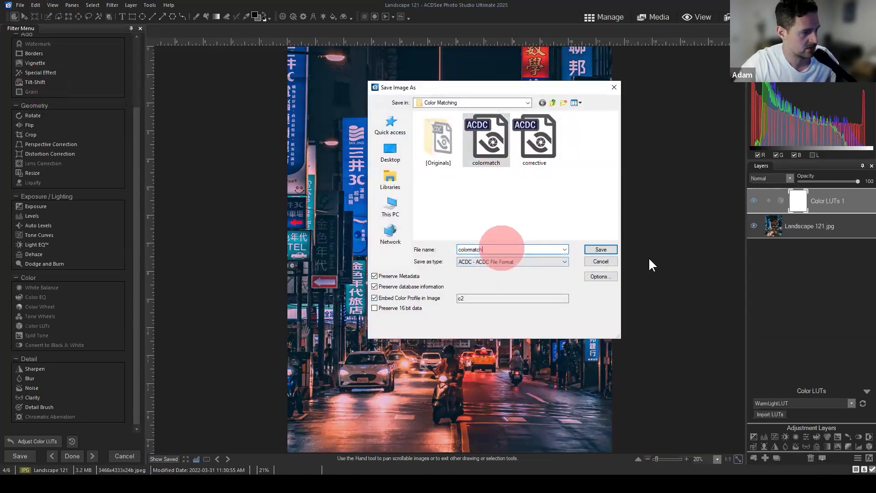
{"action": "type", "text": "2"}
{"action": "left_click", "coordinate": [607, 249]}
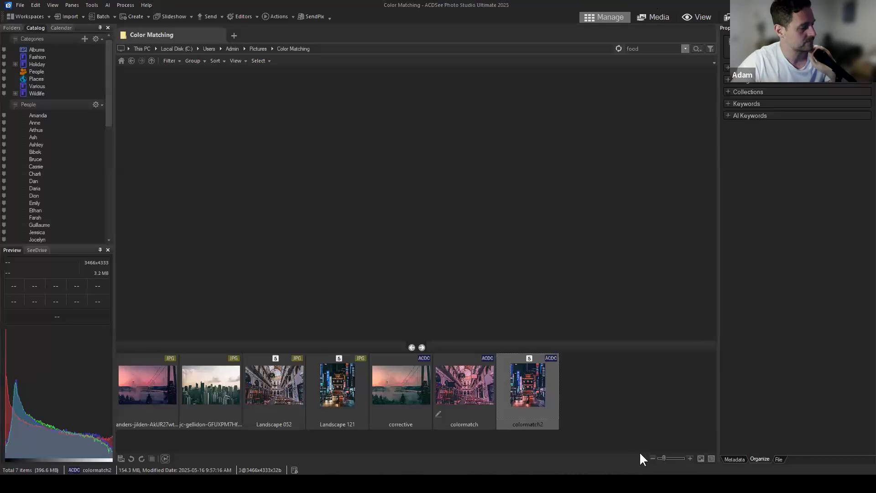
Step: Select several original and graded photos in the Color Matching folder and try to compare them side by side
{"action": "left_click", "coordinate": [619, 415]}
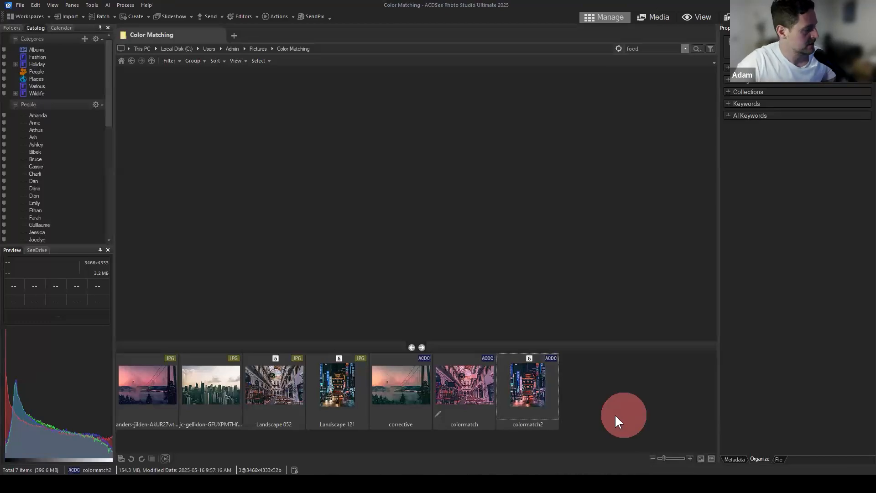
{"action": "left_click", "coordinate": [142, 398]}
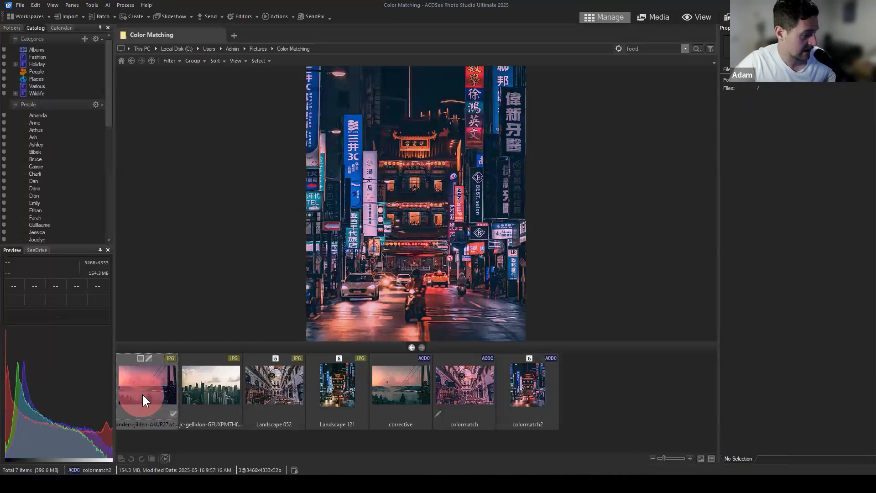
{"action": "left_click", "coordinate": [391, 385]}
{"action": "left_click", "coordinate": [275, 387], "text": "ctrl"}
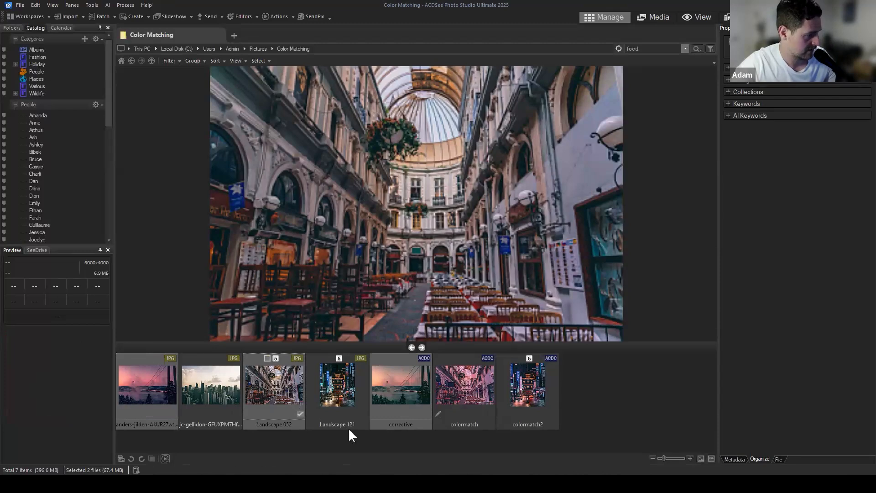
{"action": "left_click_drag", "start_coordinate": [349, 428], "coordinate": [268, 428]}
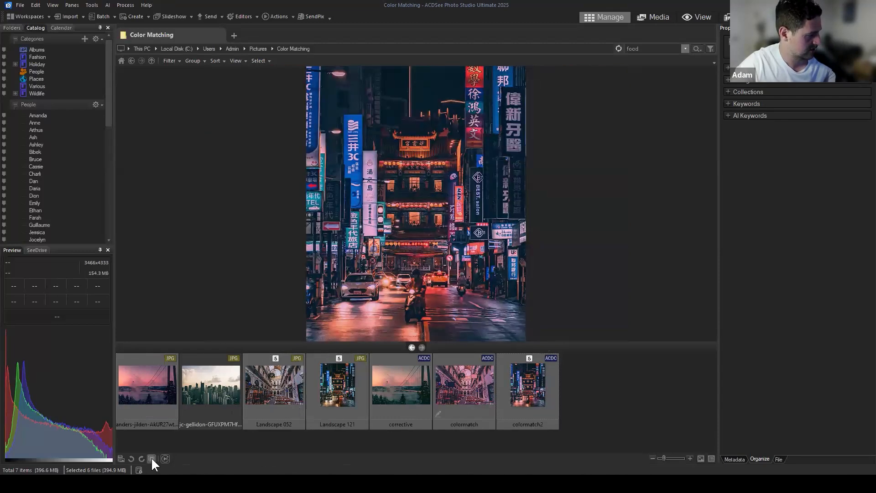
{"action": "left_click", "coordinate": [151, 457]}
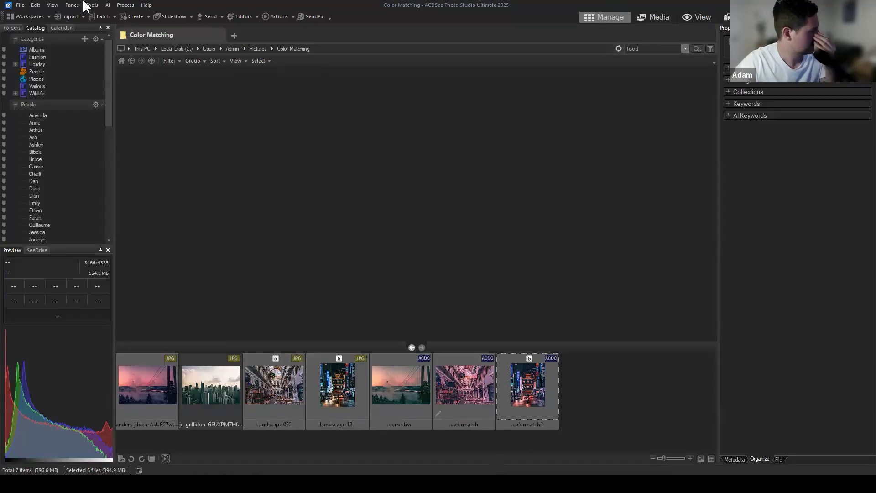
Step: Switch the file list to Thumbnails view and back to Filmstrip view
{"action": "left_click", "coordinate": [236, 60]}
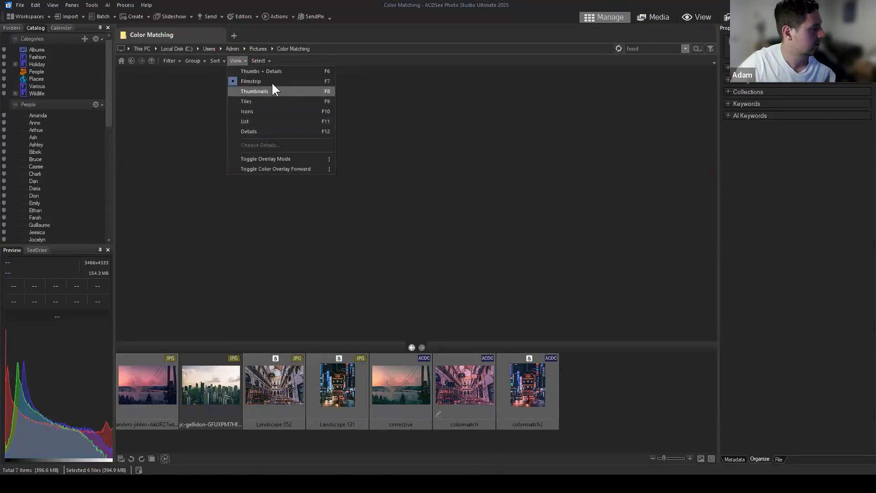
{"action": "left_click", "coordinate": [263, 91]}
{"action": "left_click", "coordinate": [552, 247]}
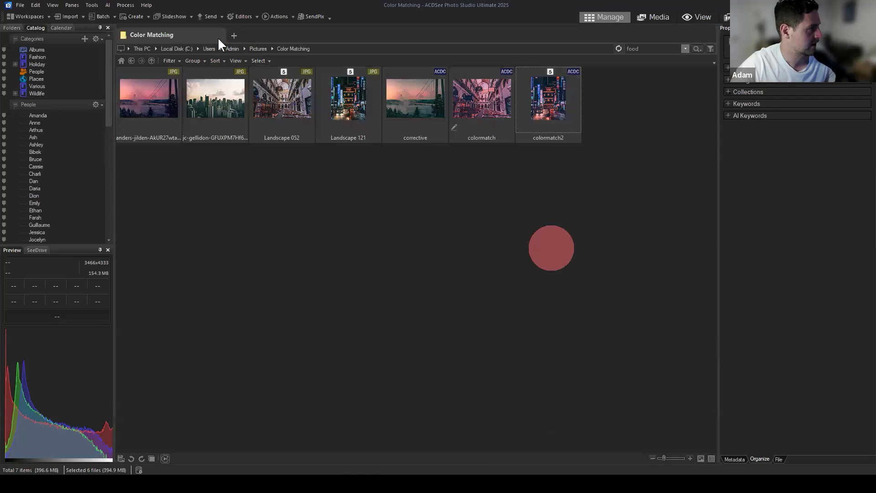
{"action": "left_click", "coordinate": [236, 61]}
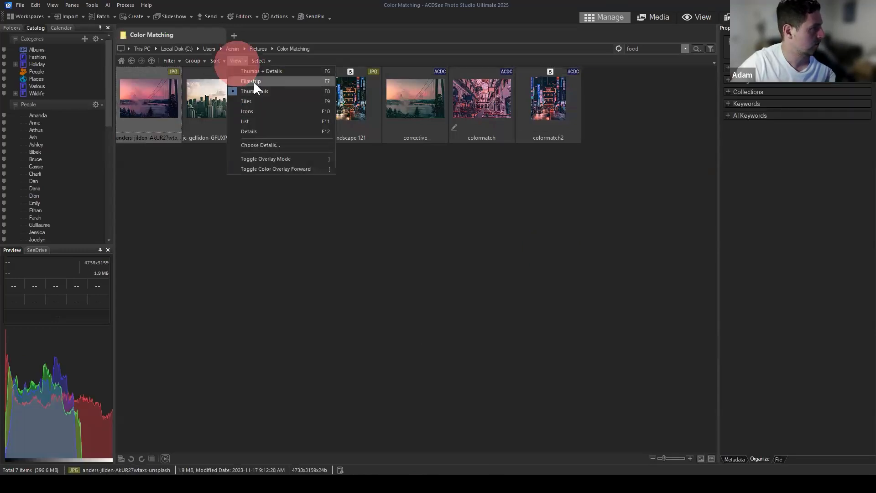
{"action": "left_click", "coordinate": [253, 81]}
{"action": "left_click", "coordinate": [587, 387]}
Step: Preview the bridge photo and corrective, Landscape 052 and colormatch, Landscape 121 and colormatch2, and the ungraded city skyline photo
{"action": "left_click", "coordinate": [144, 381]}
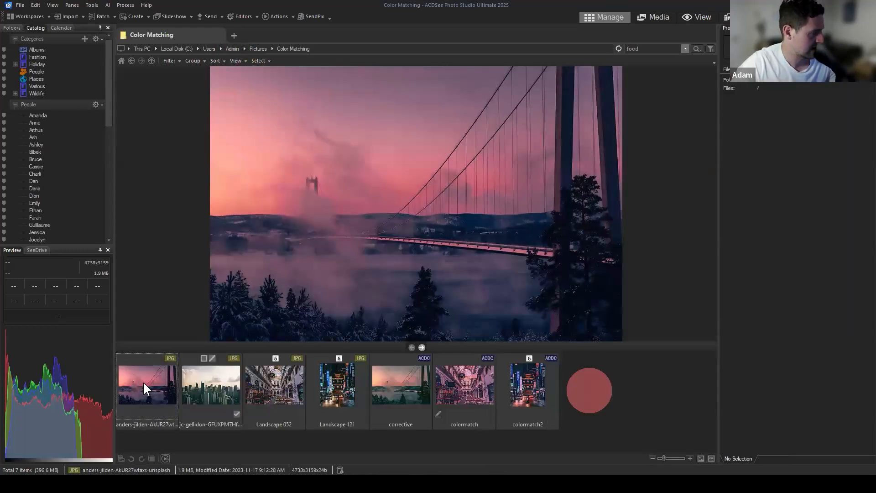
{"action": "left_click", "coordinate": [398, 382]}
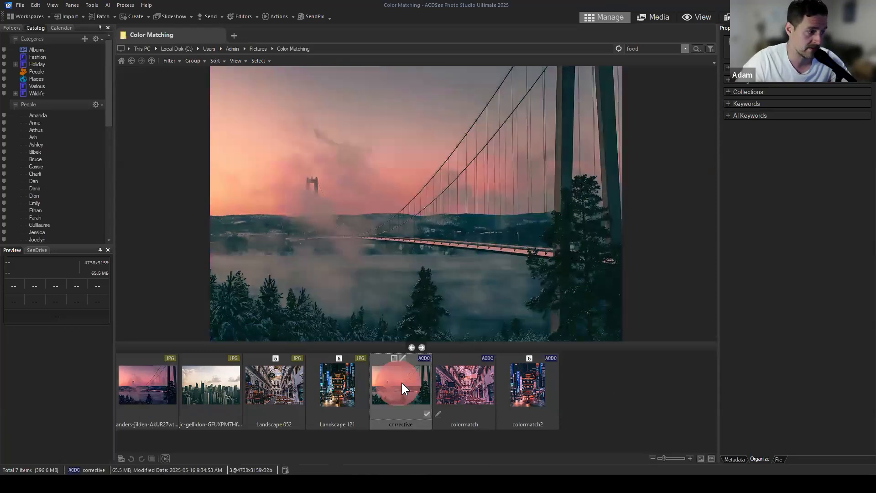
{"action": "left_click", "coordinate": [272, 387]}
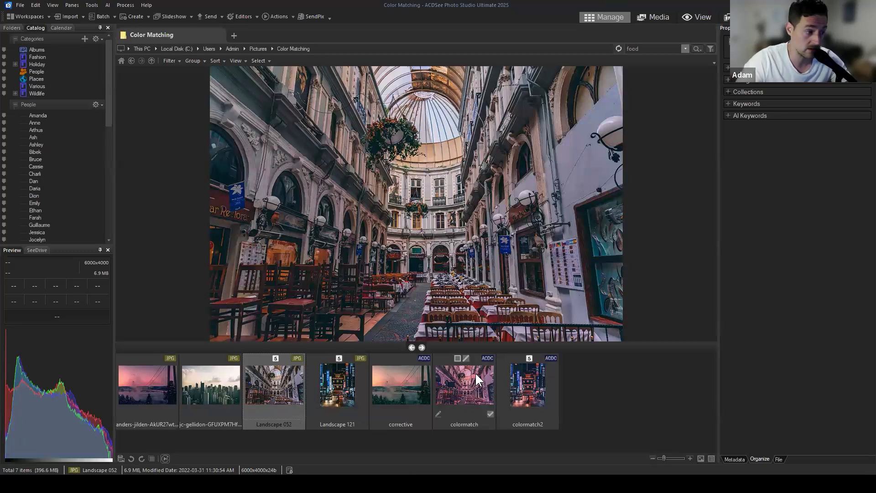
{"action": "left_click", "coordinate": [475, 372]}
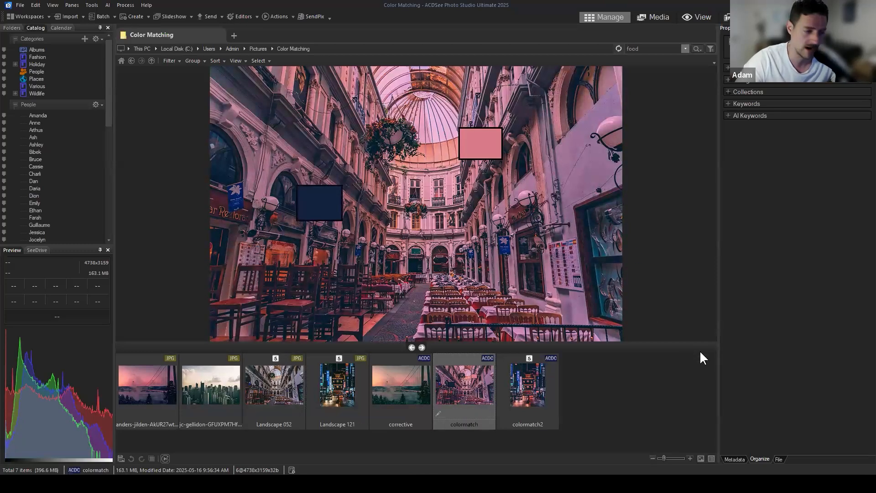
{"action": "left_click", "coordinate": [339, 385]}
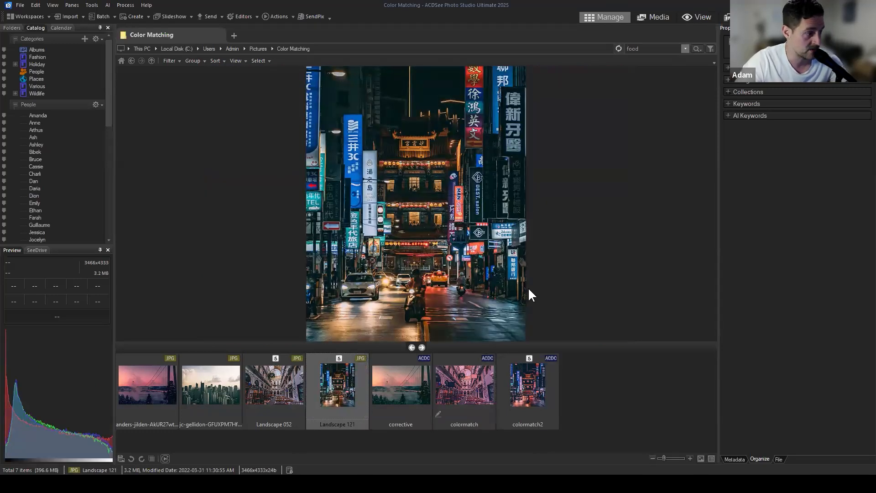
{"action": "left_click", "coordinate": [527, 382]}
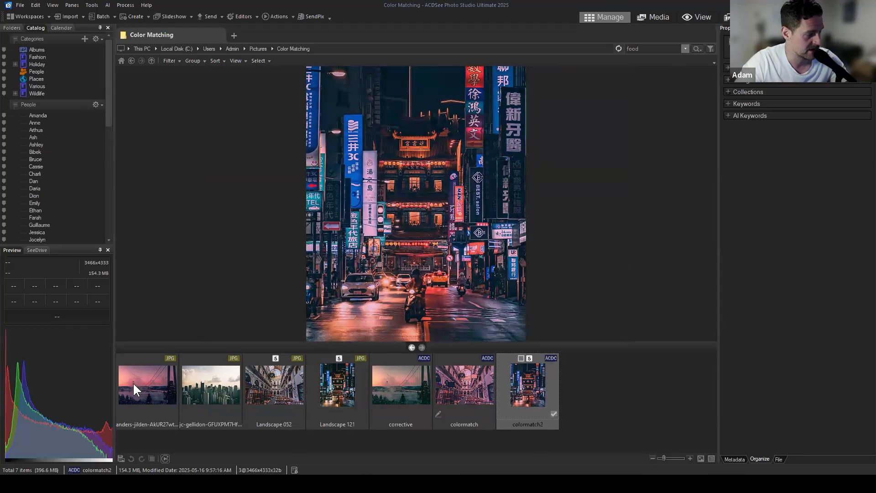
{"action": "left_click", "coordinate": [232, 389]}
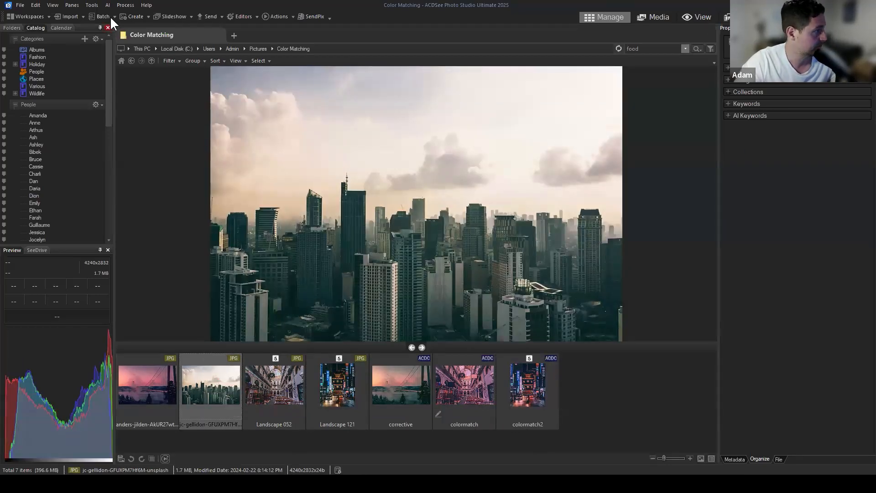
{"action": "left_click", "coordinate": [280, 17]}
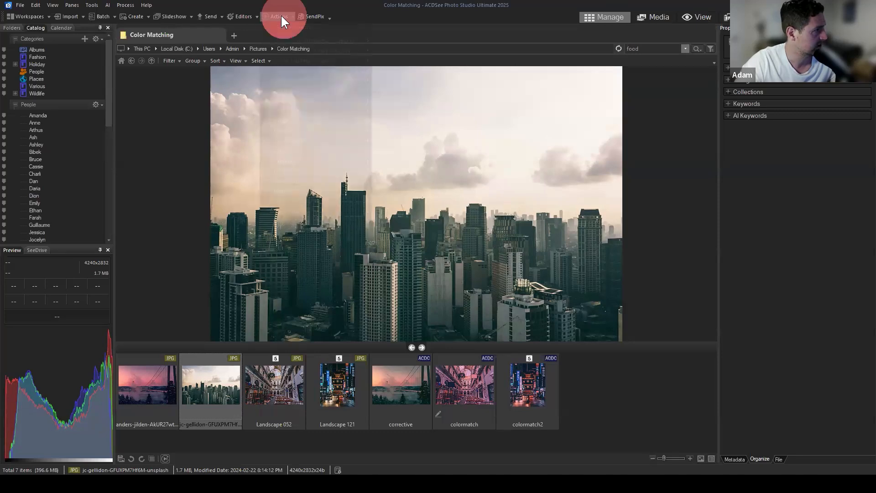
{"action": "left_click", "coordinate": [135, 17]}
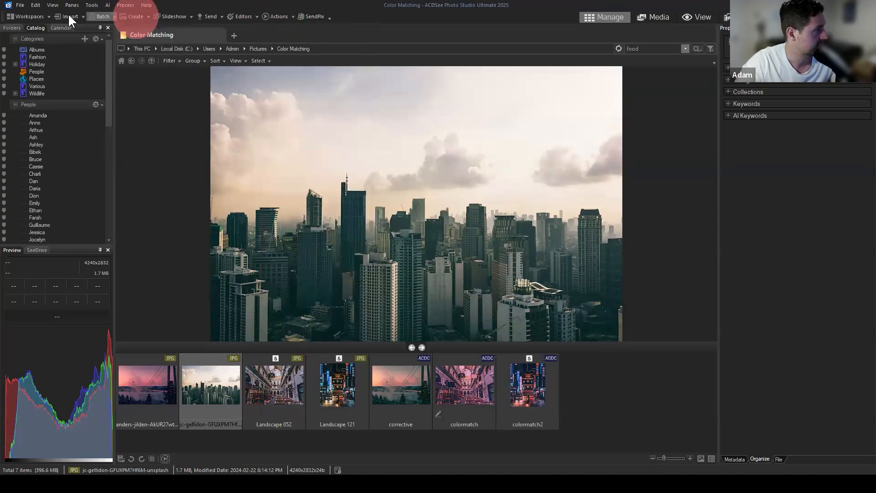
{"action": "left_click", "coordinate": [100, 16]}
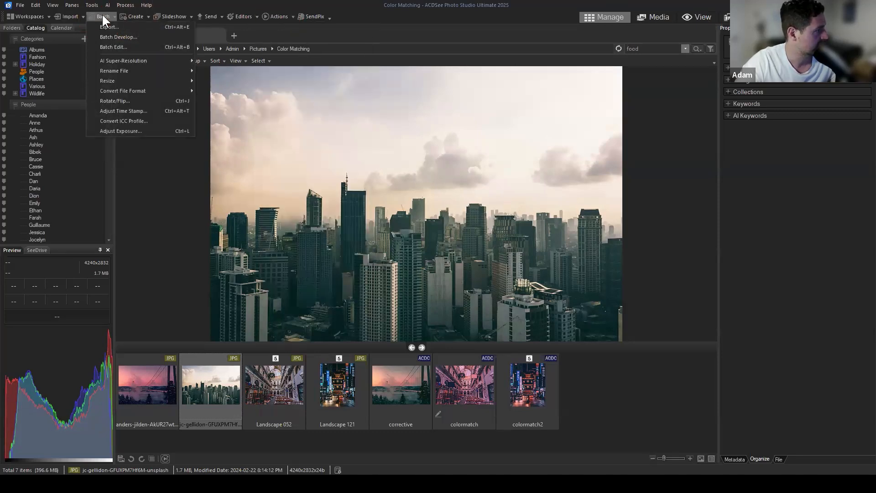
{"action": "left_click", "coordinate": [100, 13]}
Step: Open the city skyline photo for editing and apply WarmLightLUT to it with a new Color LUTs adjustment layer
{"action": "left_click", "coordinate": [182, 394]}
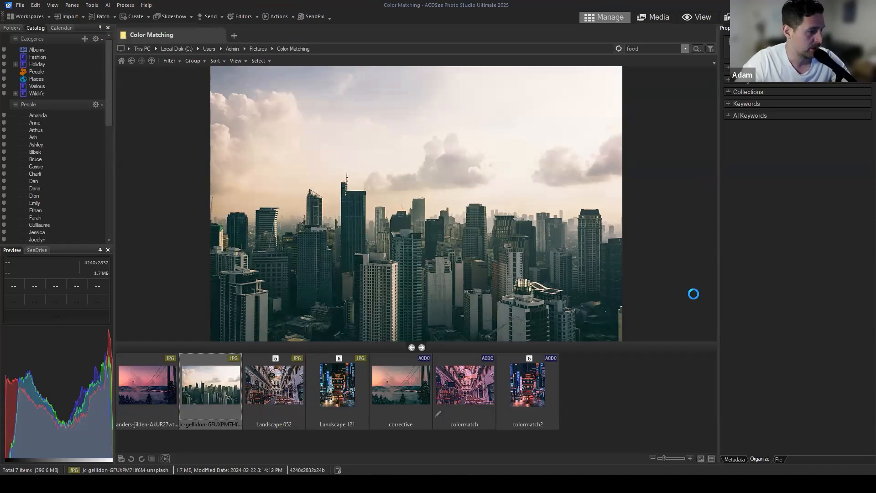
{"action": "key", "text": "ctrl+e"}
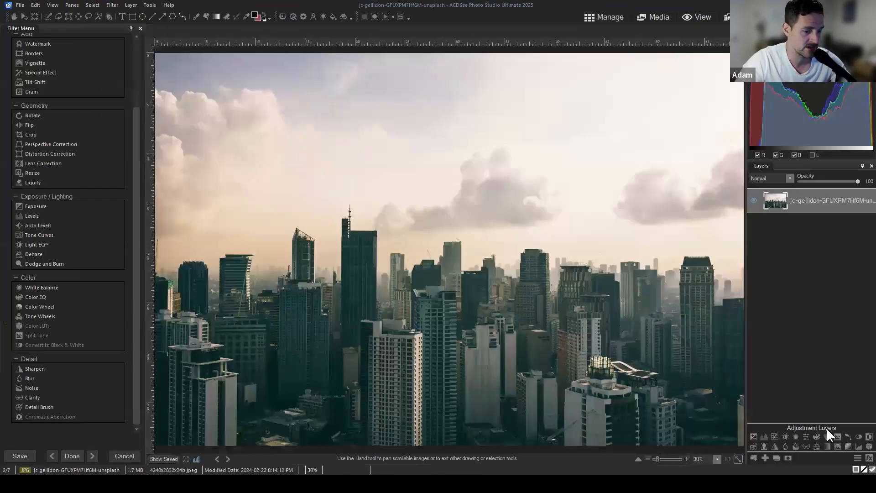
{"action": "left_click", "coordinate": [862, 442]}
{"action": "left_click", "coordinate": [842, 403]}
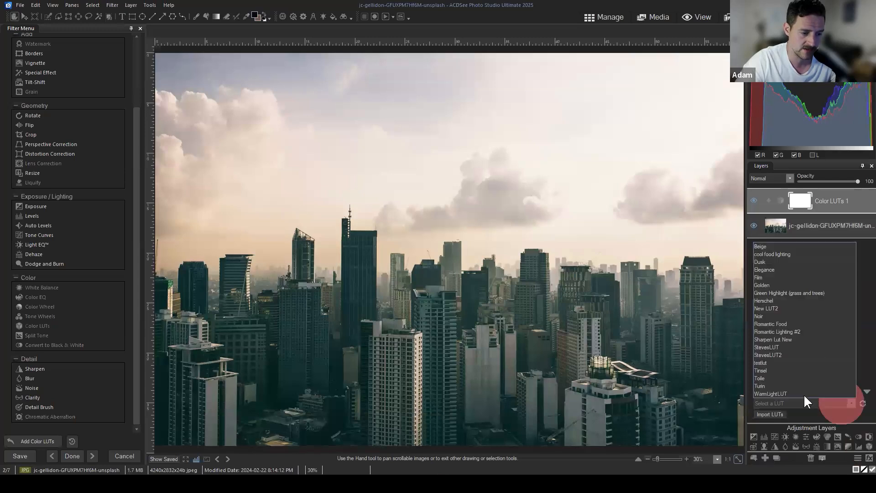
{"action": "left_click", "coordinate": [795, 391]}
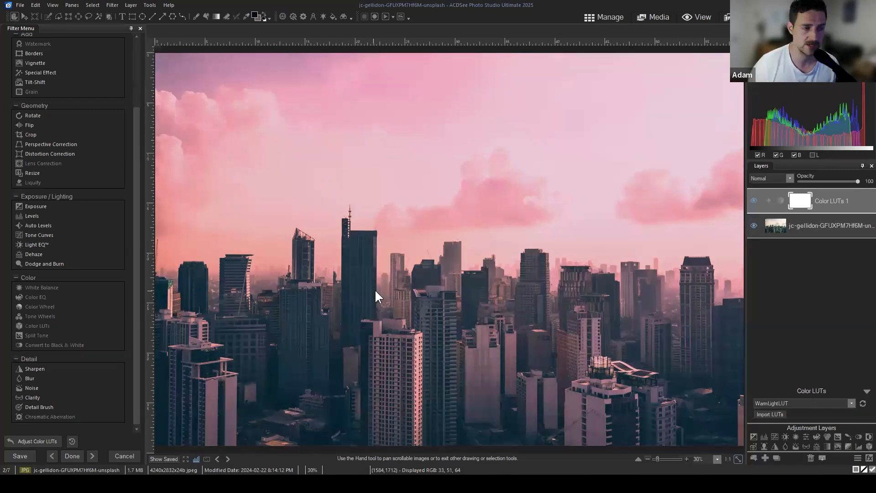
Step: Return to Manage mode, saving the graded skyline image as colormatch3 in ACDC format in the Color Matching folder
{"action": "left_click", "coordinate": [616, 17]}
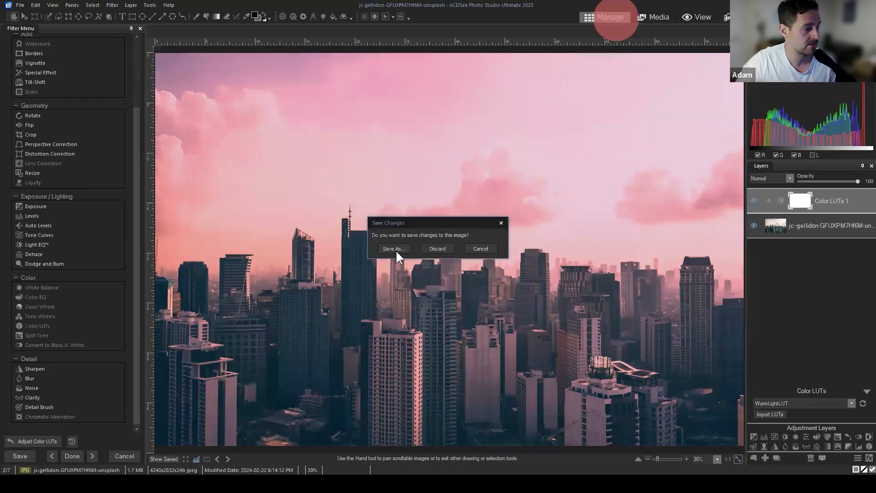
{"action": "left_click", "coordinate": [394, 250]}
{"action": "left_click", "coordinate": [584, 139]}
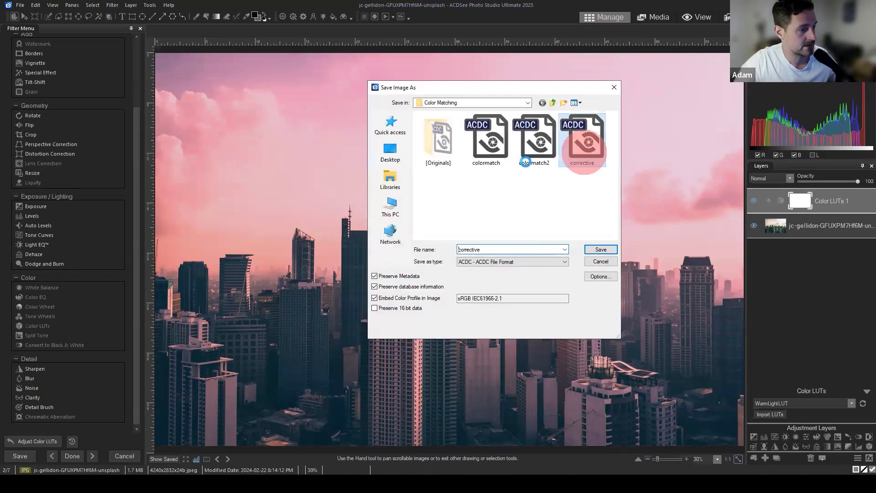
{"action": "left_click", "coordinate": [533, 146]}
{"action": "left_click", "coordinate": [506, 250]}
{"action": "key", "text": "BackSpace"}
{"action": "type", "text": "3"}
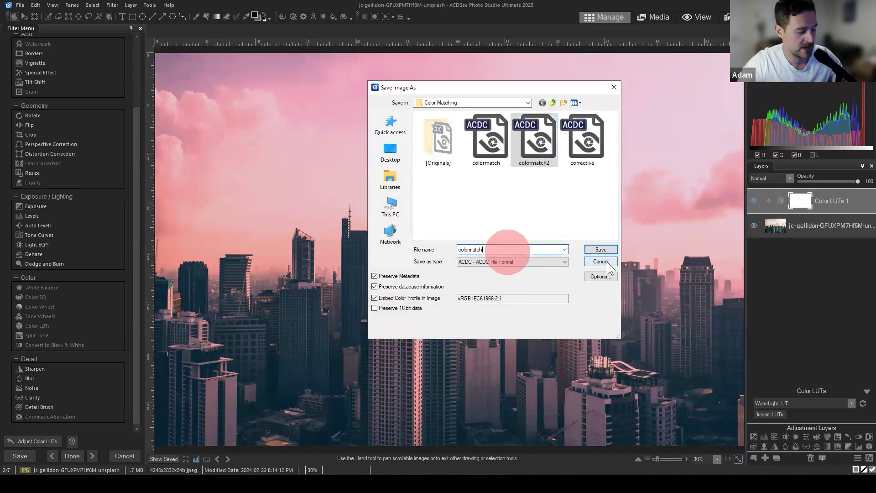
{"action": "left_click", "coordinate": [610, 251]}
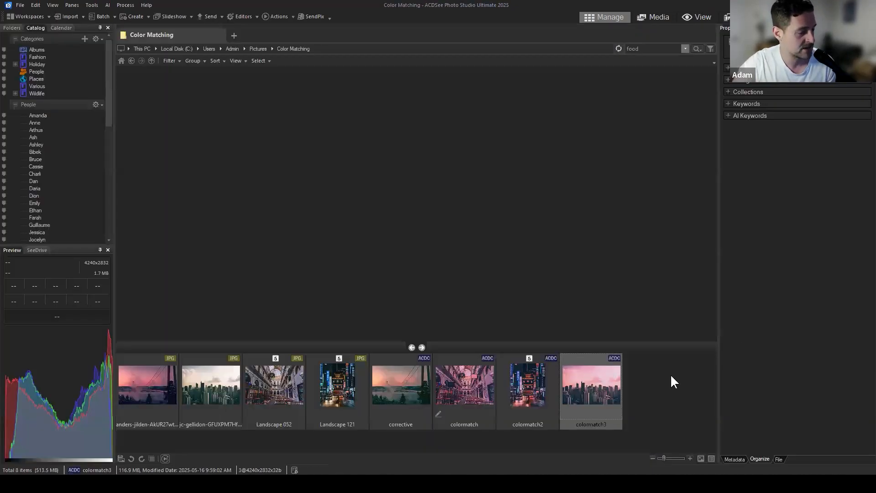
Step: Preview the colormatch image with its pink and navy swatches, and open the corrective image for editing
{"action": "left_click", "coordinate": [671, 379]}
{"action": "left_click", "coordinate": [467, 394]}
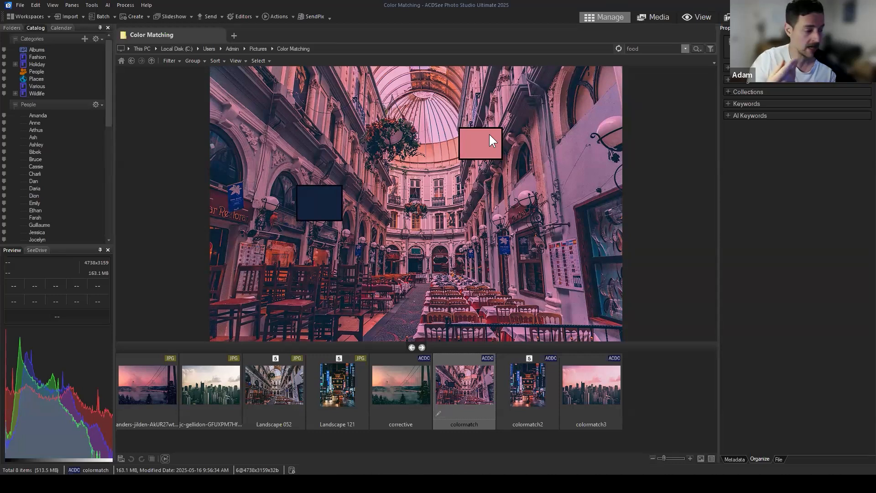
{"action": "left_click", "coordinate": [411, 376]}
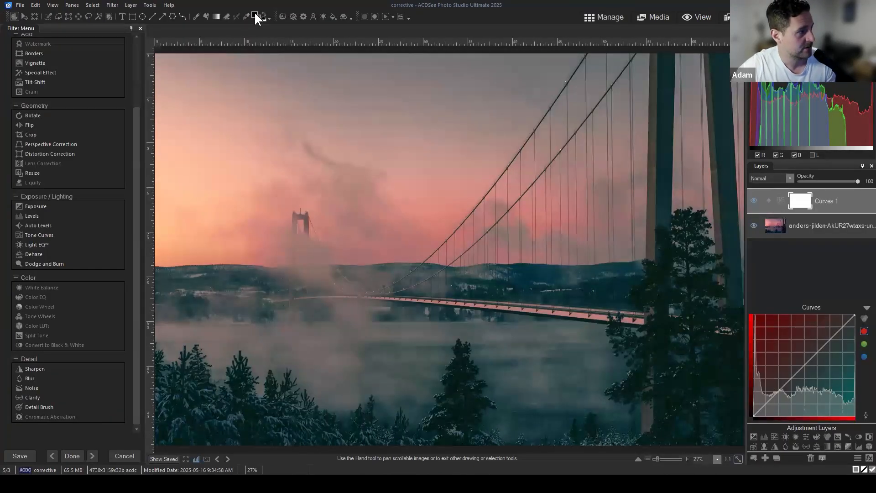
Step: Open the foreground colour's custom settings and examine its hue, saturation, brightness, RGB and hex fields
{"action": "left_click", "coordinate": [255, 15]}
{"action": "left_click", "coordinate": [391, 157]}
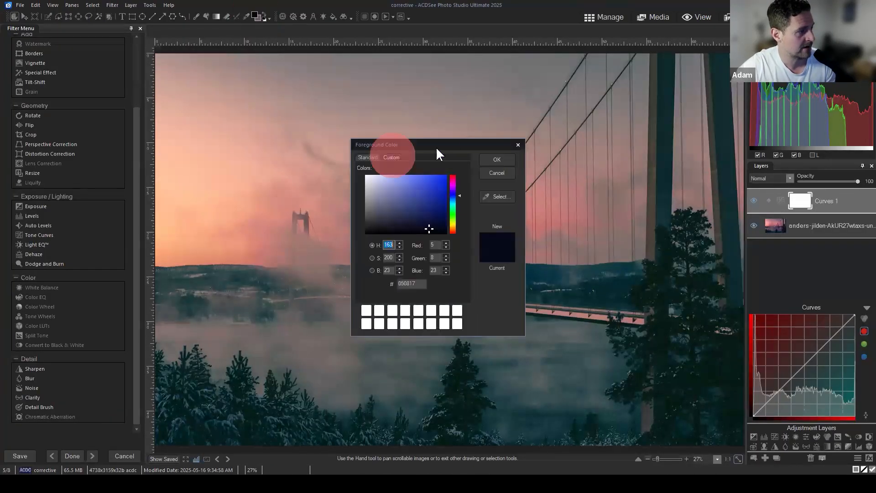
{"action": "left_click_drag", "start_coordinate": [450, 143], "coordinate": [540, 180]}
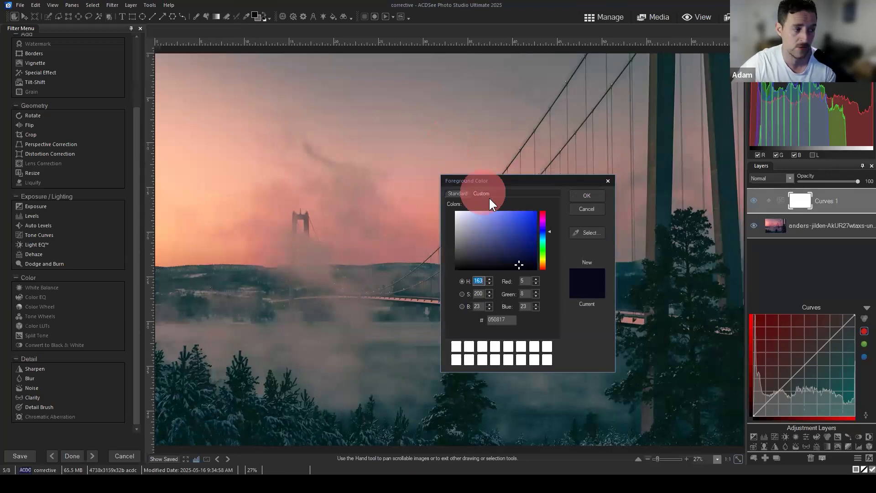
{"action": "left_click_drag", "start_coordinate": [505, 181], "coordinate": [498, 182]}
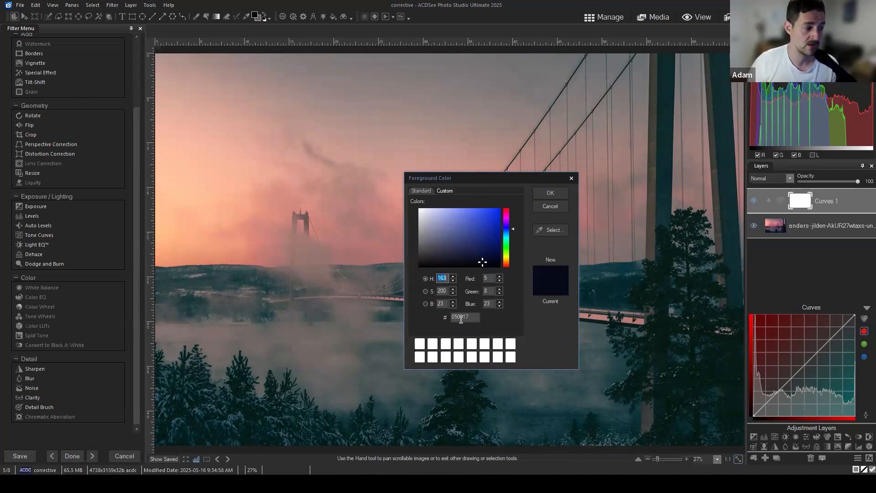
{"action": "double_click", "coordinate": [487, 278]}
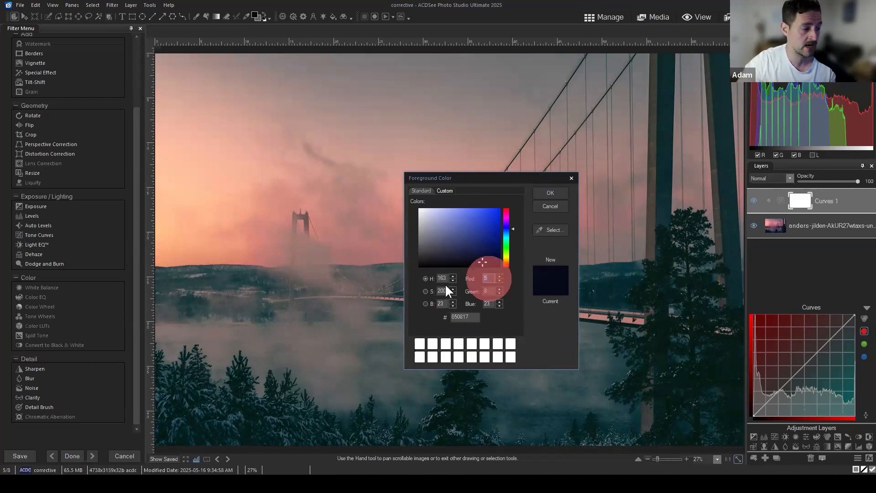
{"action": "double_click", "coordinate": [441, 278]}
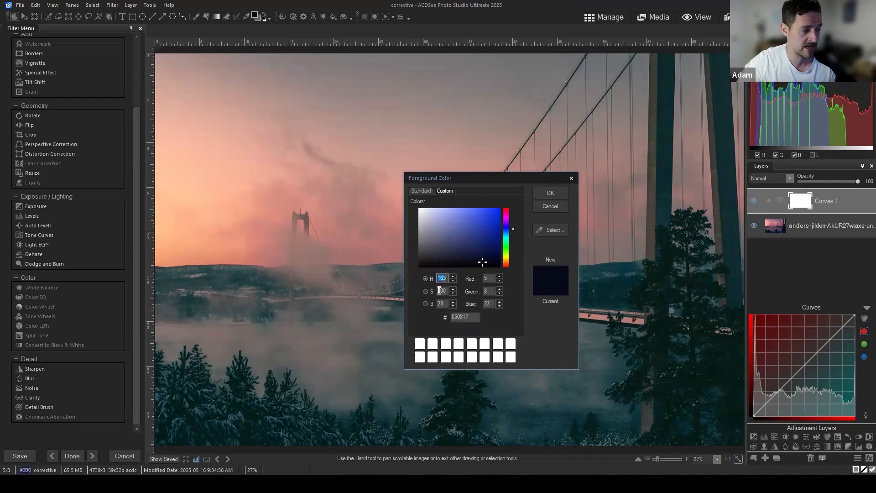
{"action": "double_click", "coordinate": [440, 303]}
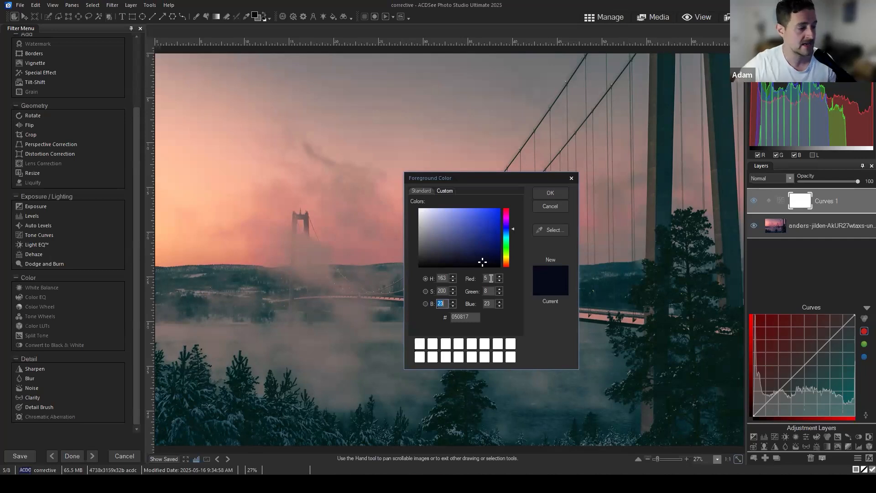
{"action": "left_click", "coordinate": [549, 196]}
{"action": "left_click", "coordinate": [247, 17]}
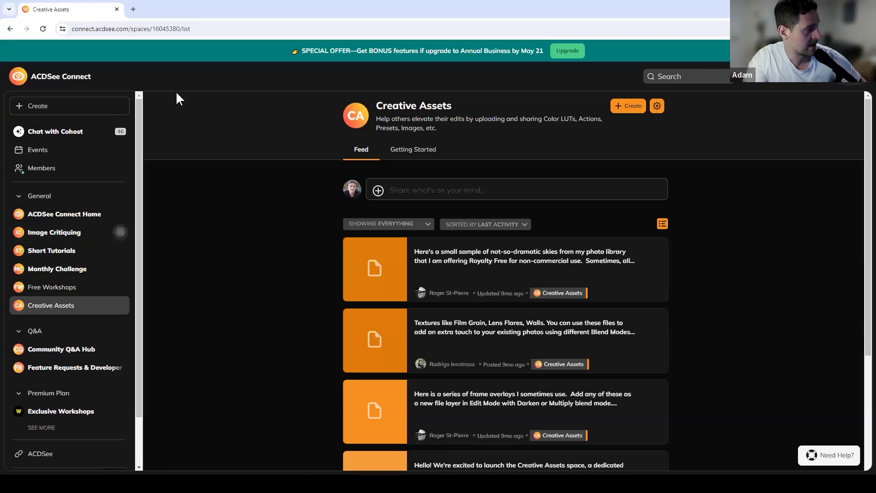
Step: View the How to Match Colors event page in the Free Workshops space of ACDSee Connect and close it
{"action": "left_click", "coordinate": [73, 287]}
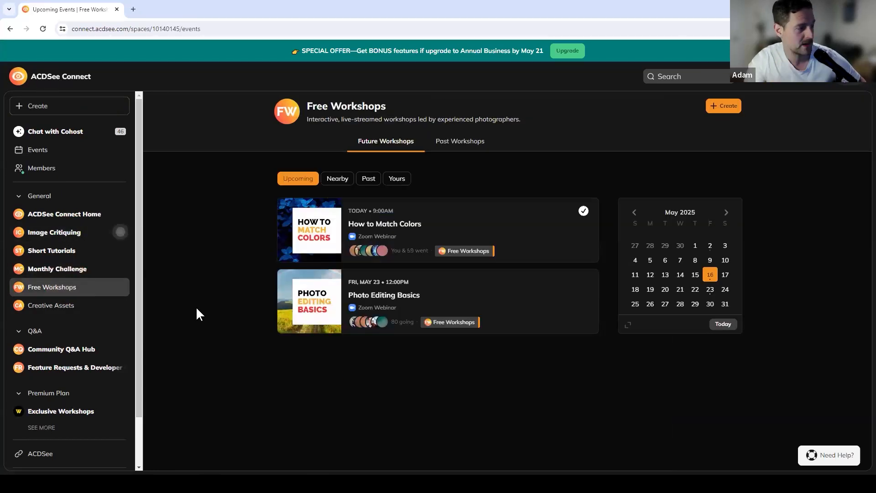
{"action": "left_click", "coordinate": [459, 223]}
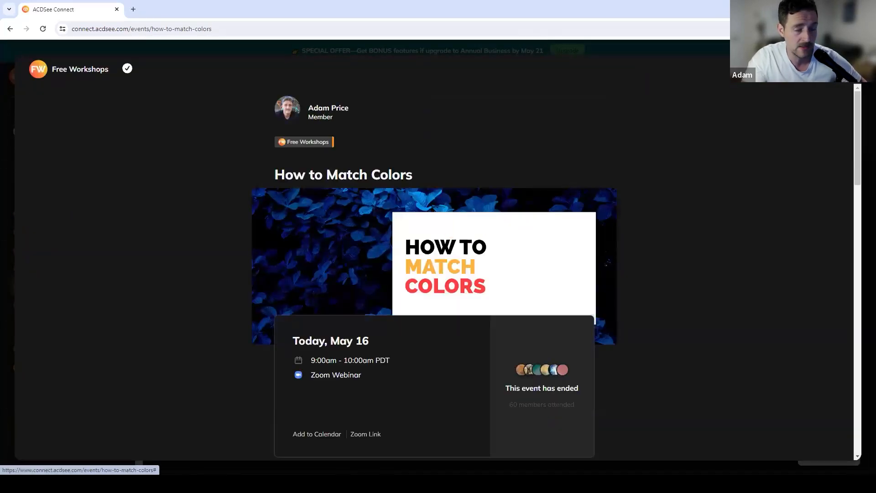
{"action": "left_click", "coordinate": [852, 88]}
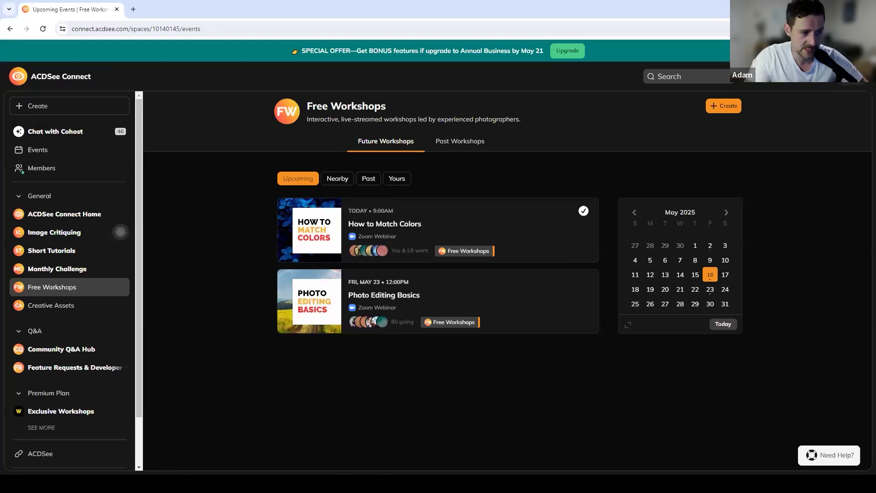
Step: Open the system calendar to check the May 2025 dates
{"action": "left_click", "coordinate": [778, 318]}
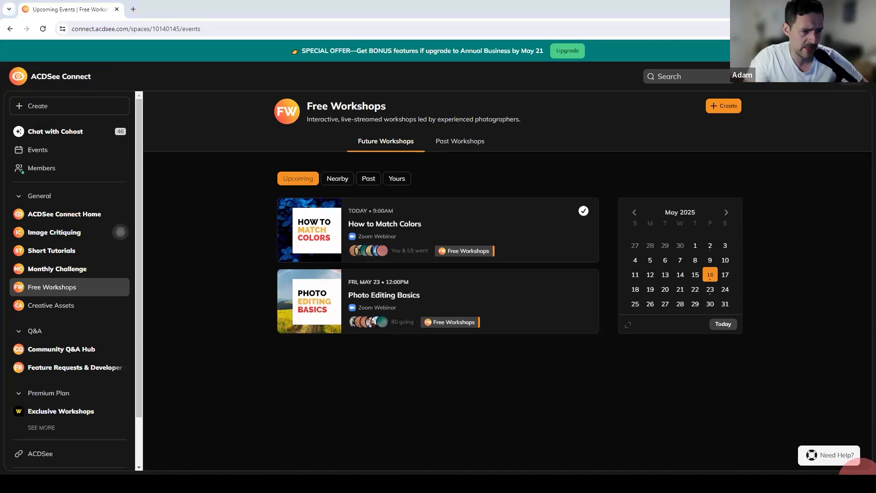
{"action": "left_click", "coordinate": [856, 483]}
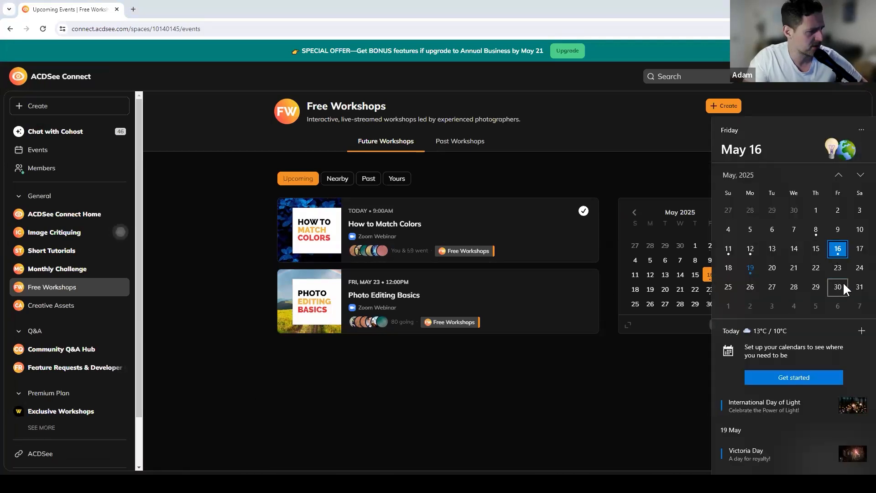